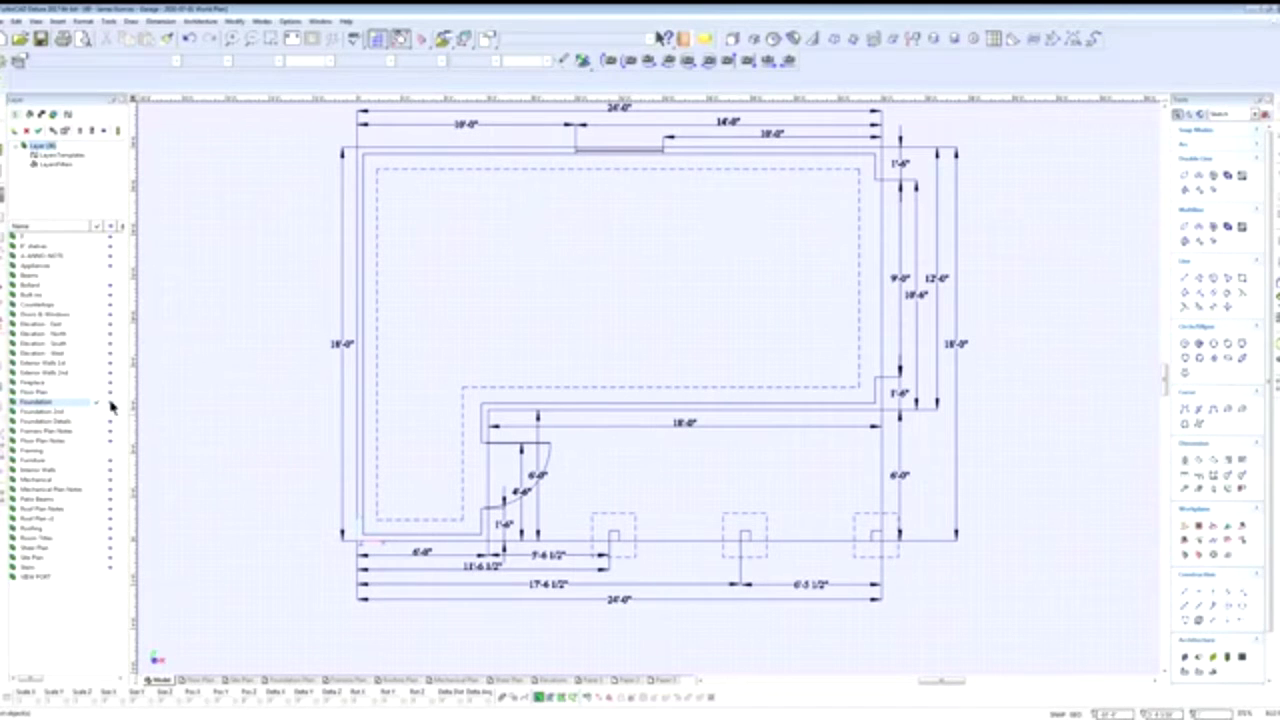
Hide the Foundation layer and draw a short vertical guide line on the Roofing layer, downward from the building's lower-right corner.
click(110, 403)
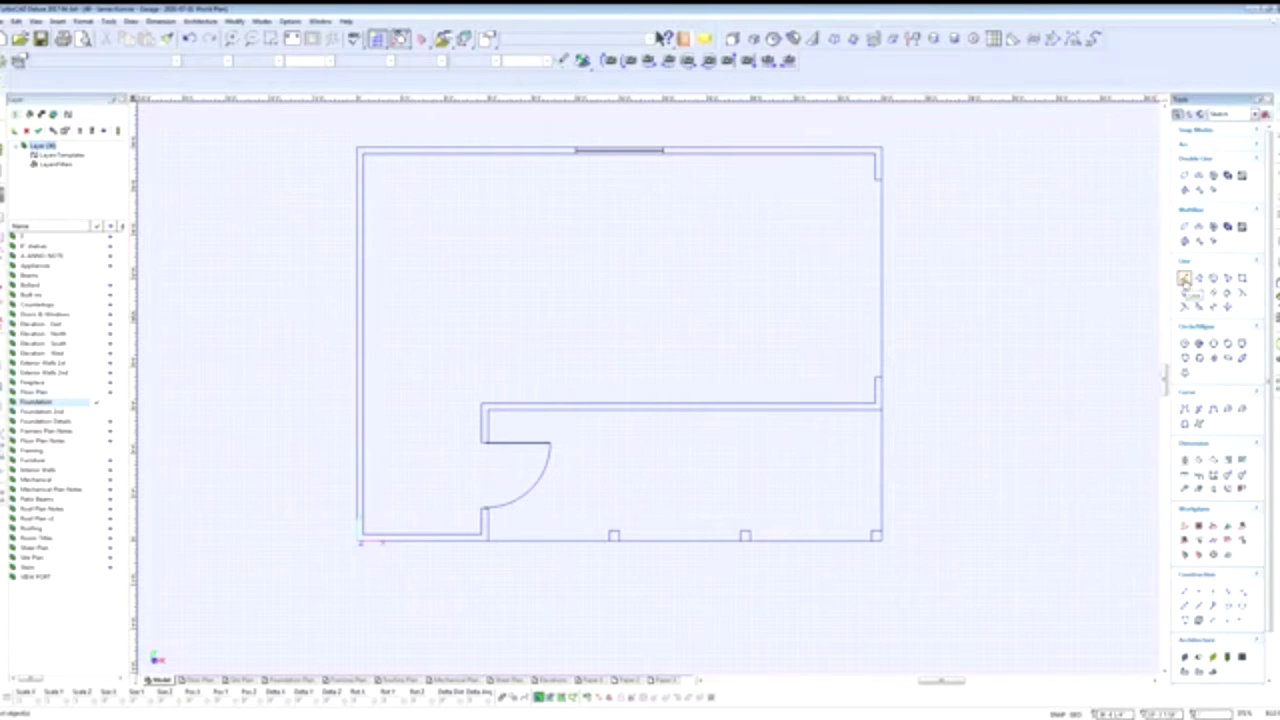
click(1185, 279)
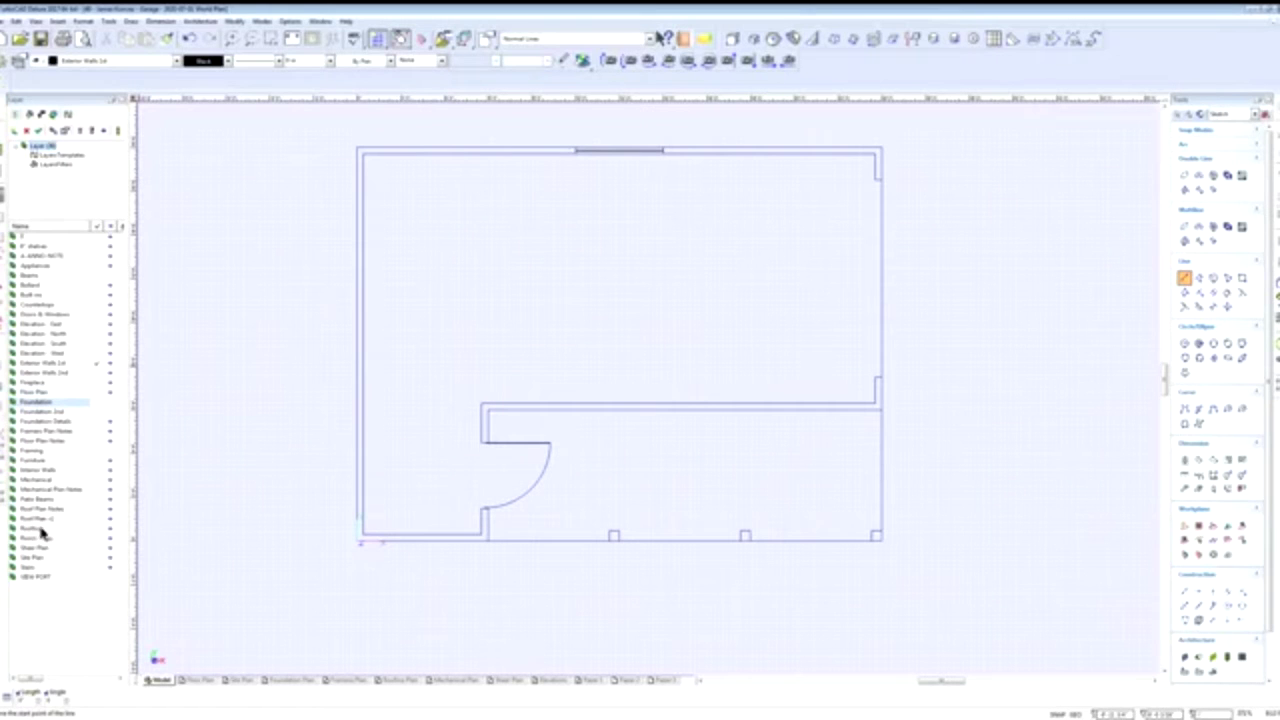
click(99, 530)
click(880, 541)
key(Tab)
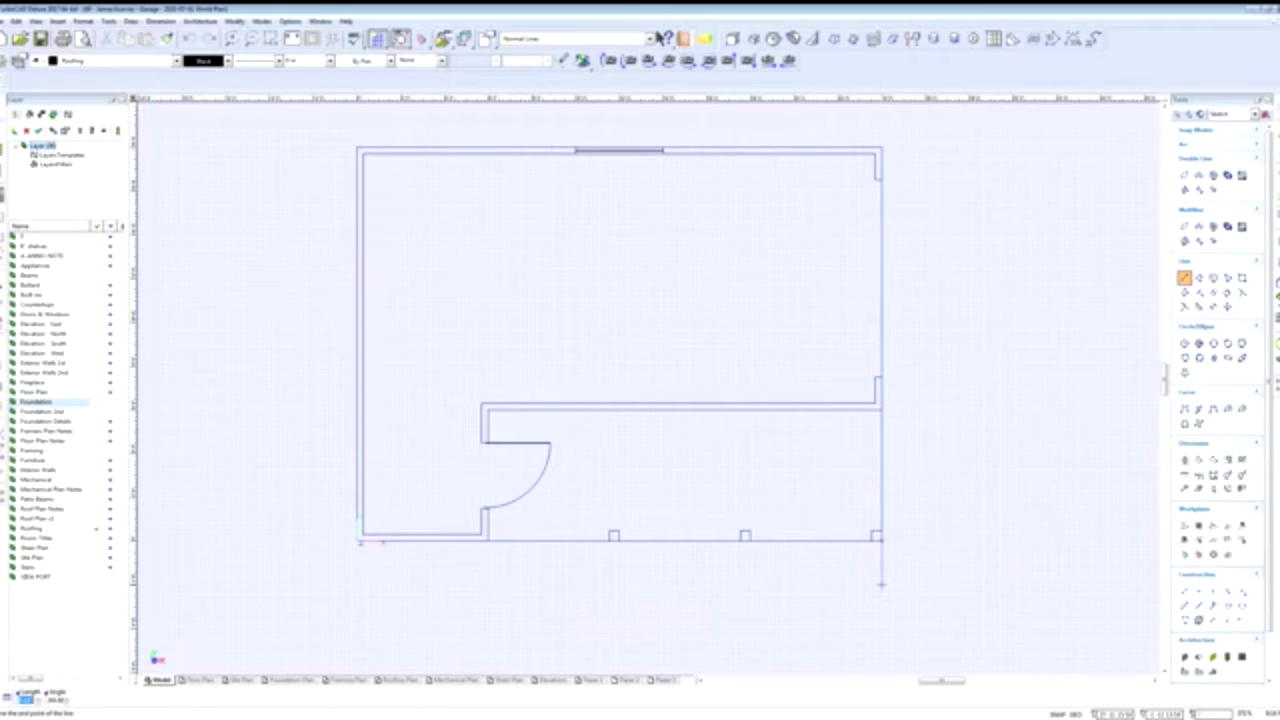
key(Escape)
key(Tab)
Draw a narrow vertical rafter rectangle with a continuous pen along the right wall, from the guide line's lower end past the upper wall.
click(1241, 279)
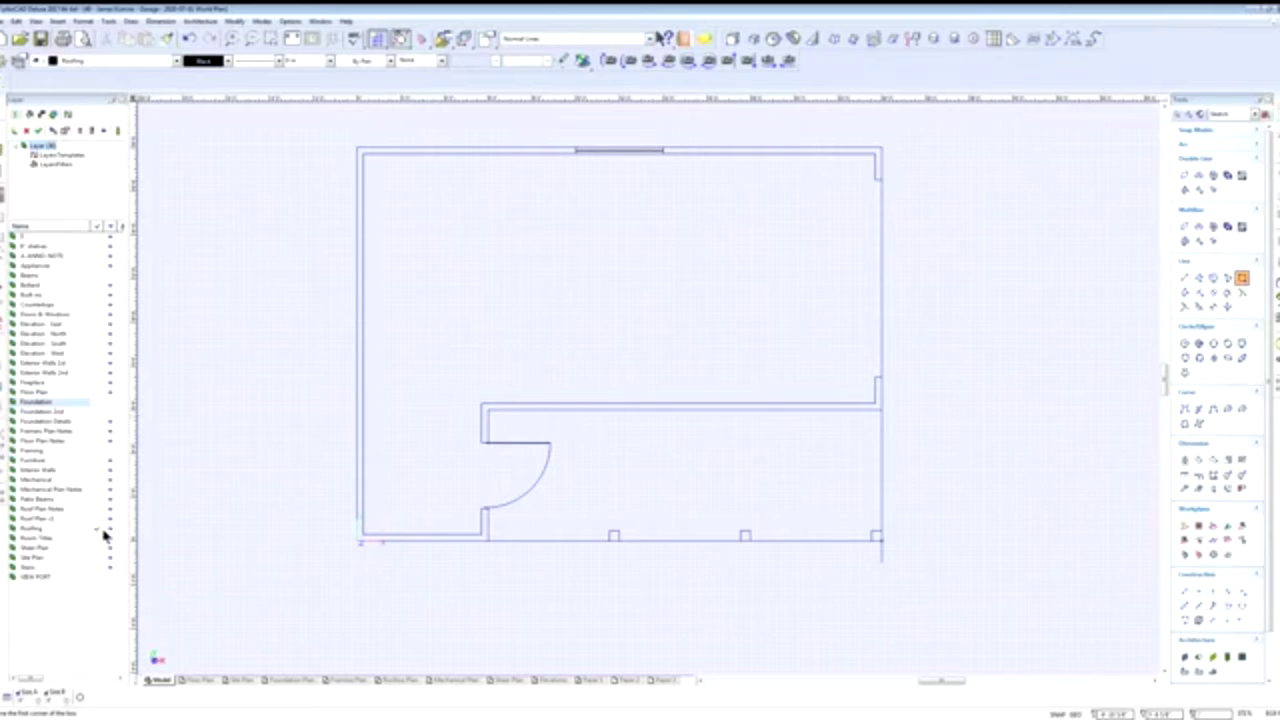
double_click(1241, 279)
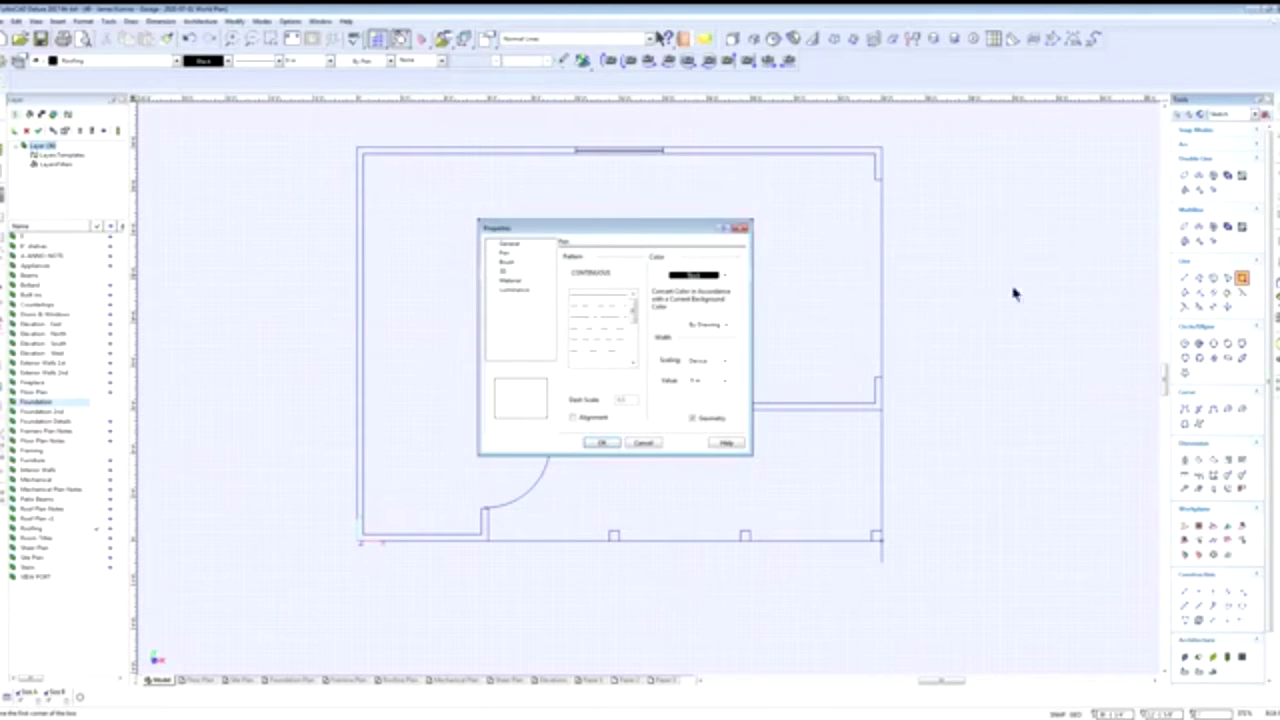
click(598, 295)
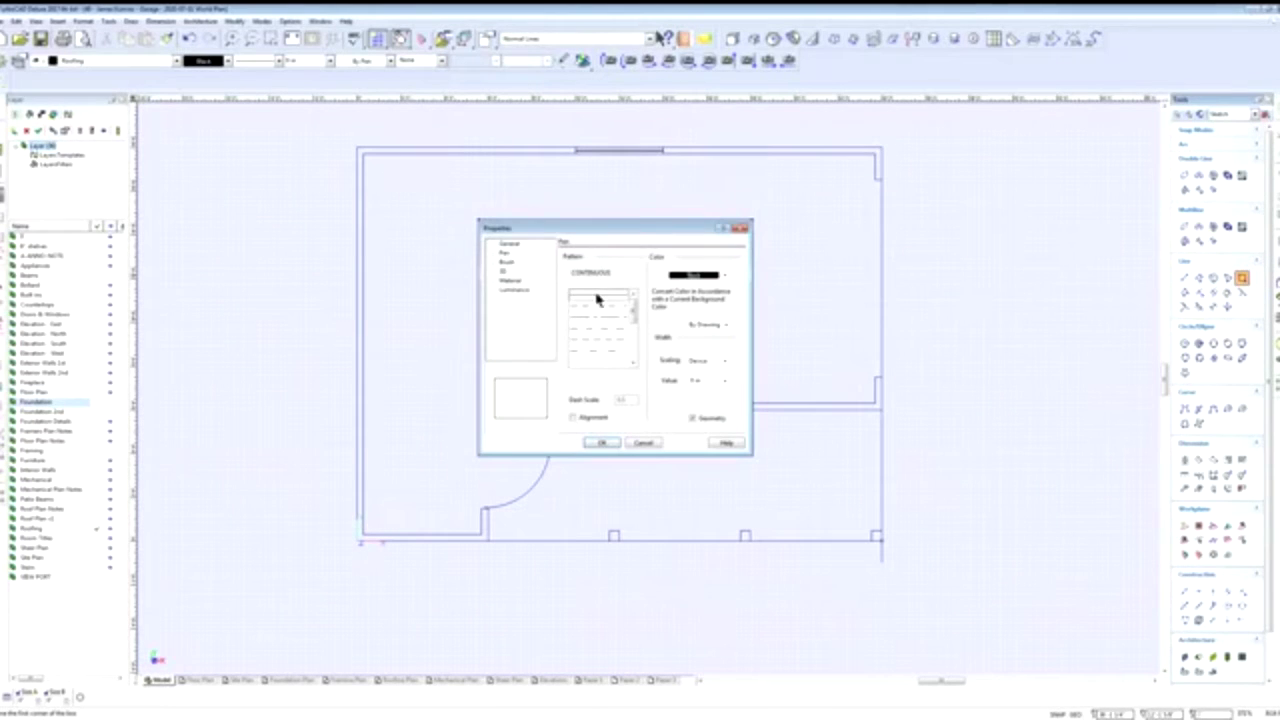
click(600, 443)
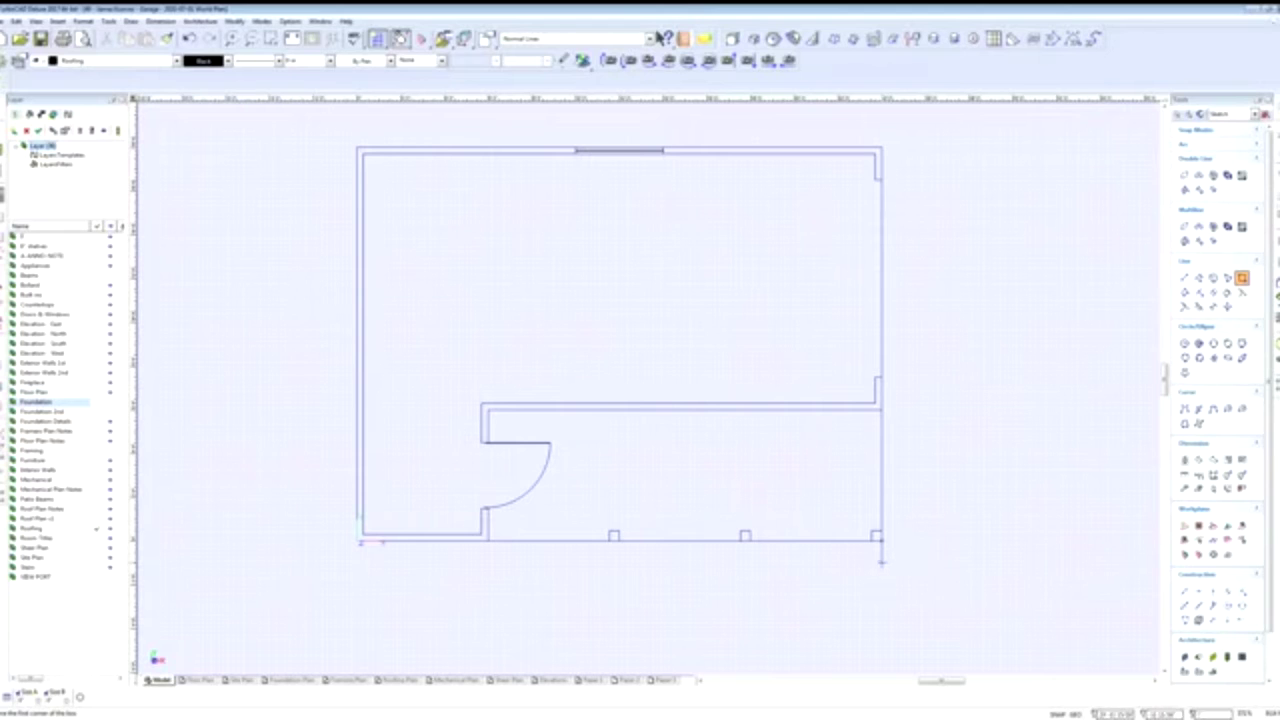
click(881, 562)
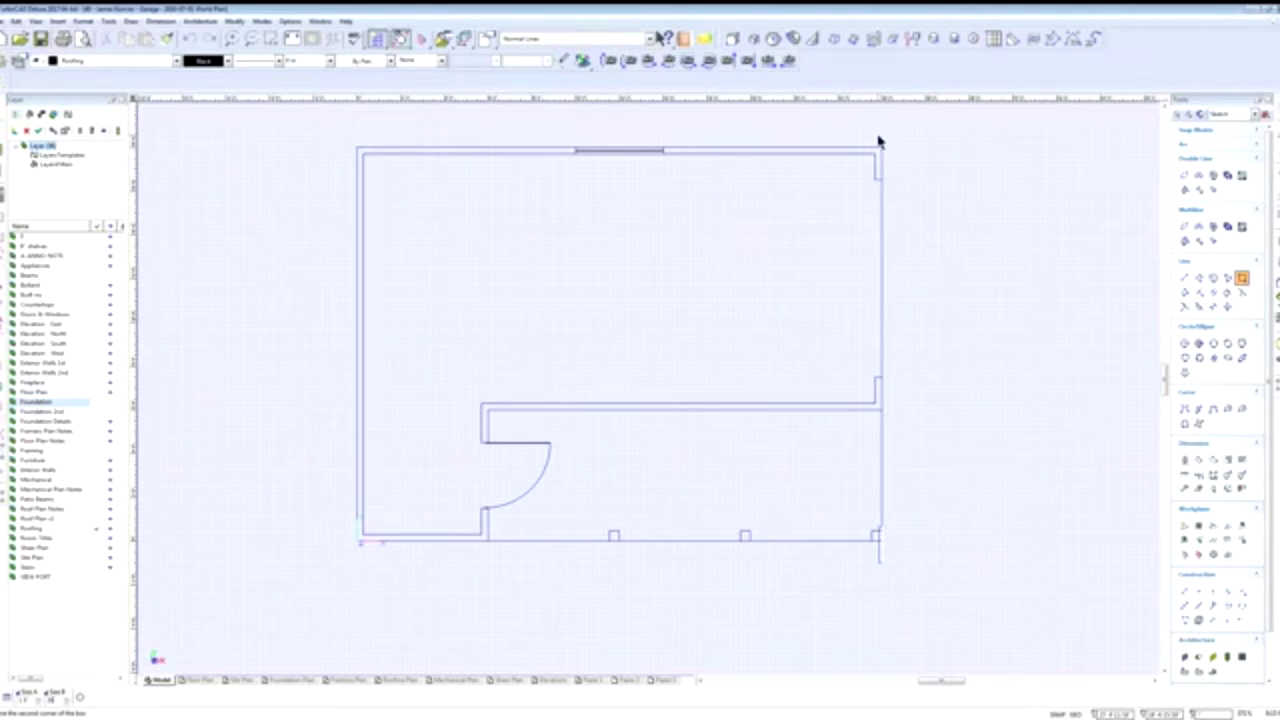
click(879, 132)
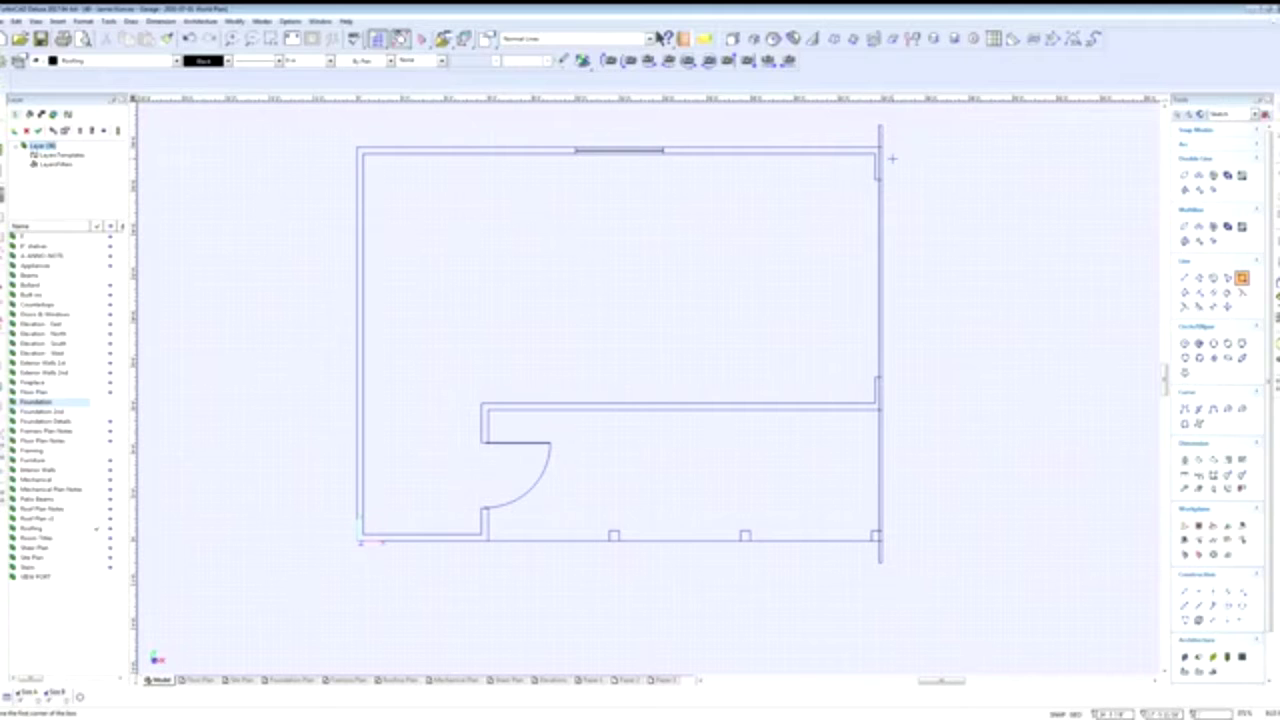
key(Escape)
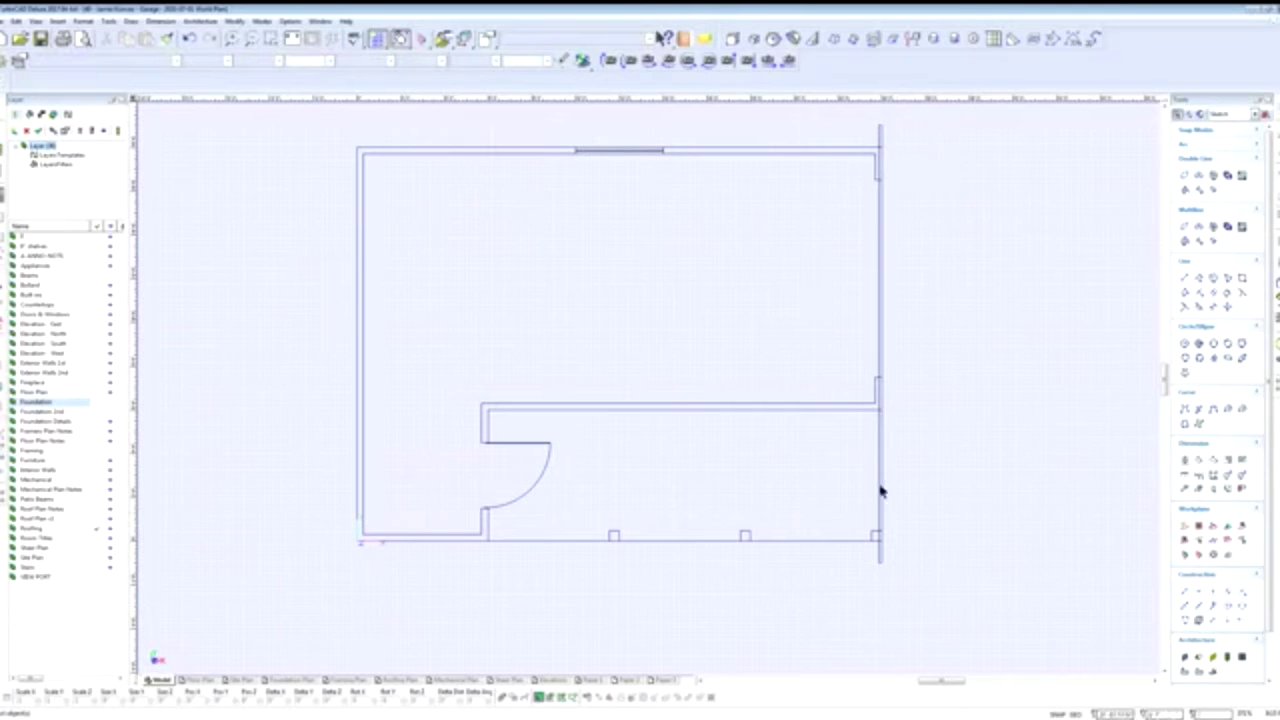
Remove the short guide line below the building's lower-right corner.
click(874, 540)
click(895, 580)
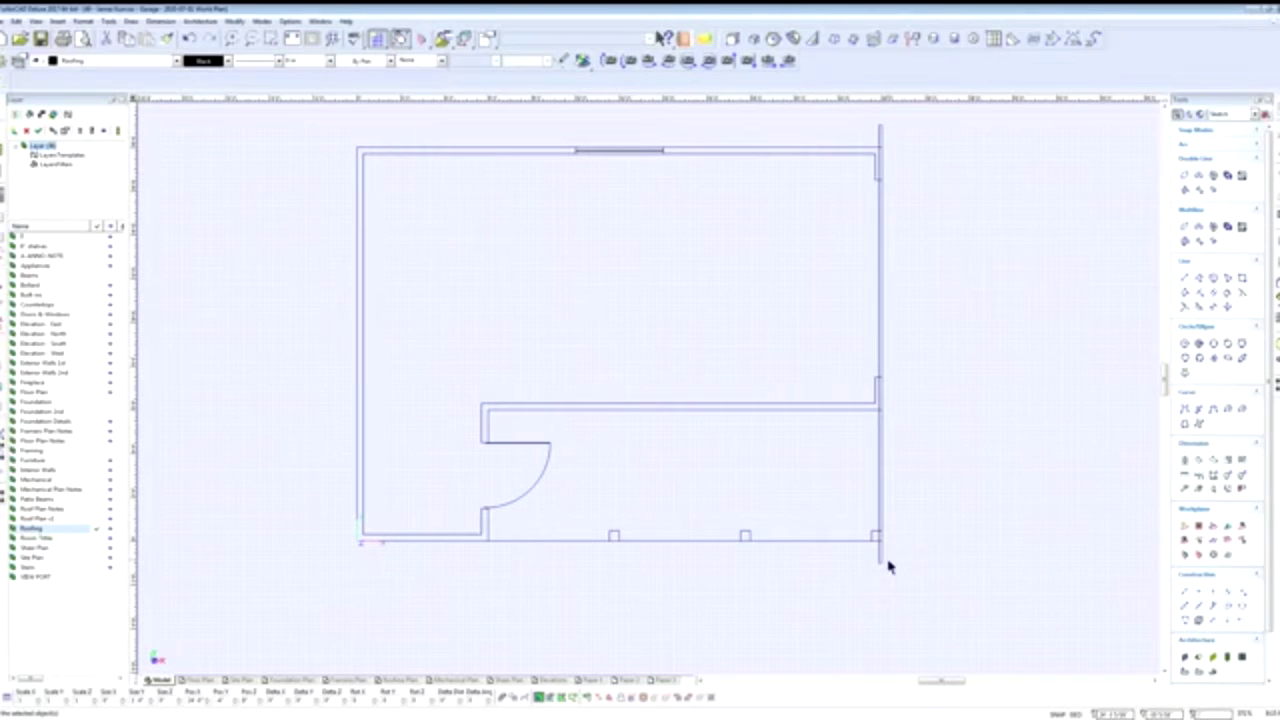
key(Escape)
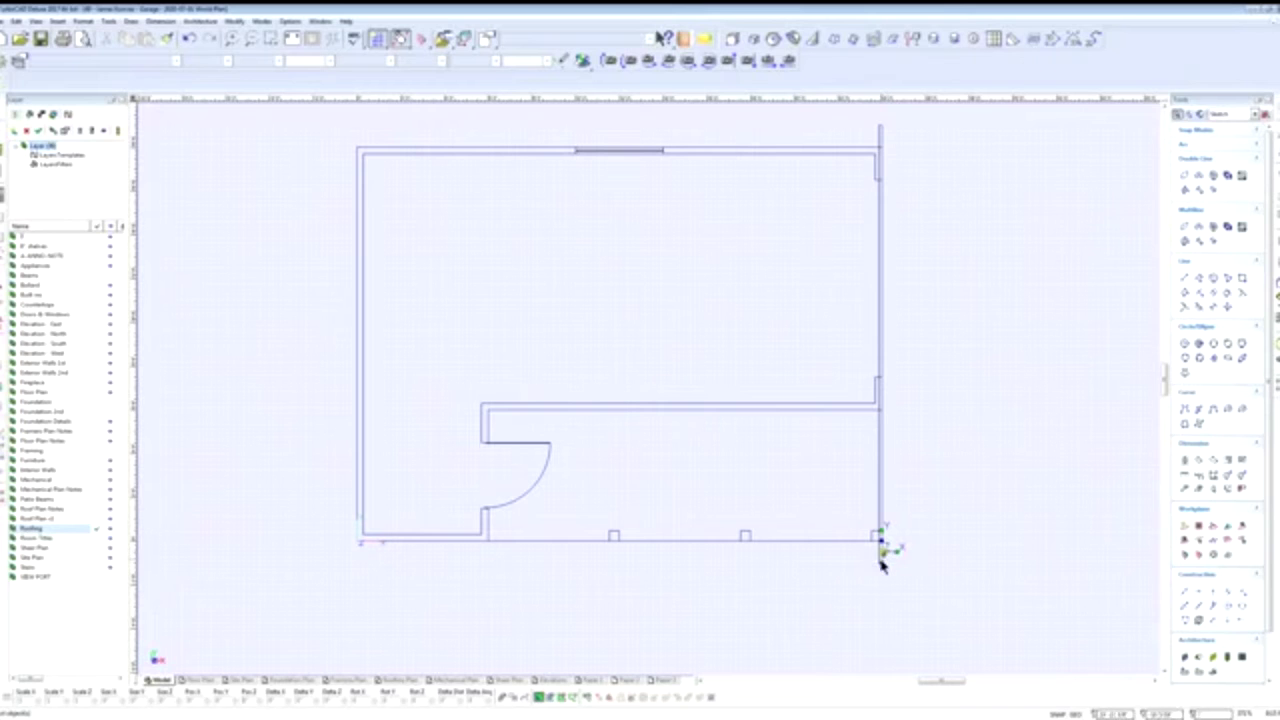
click(891, 561)
click(880, 535)
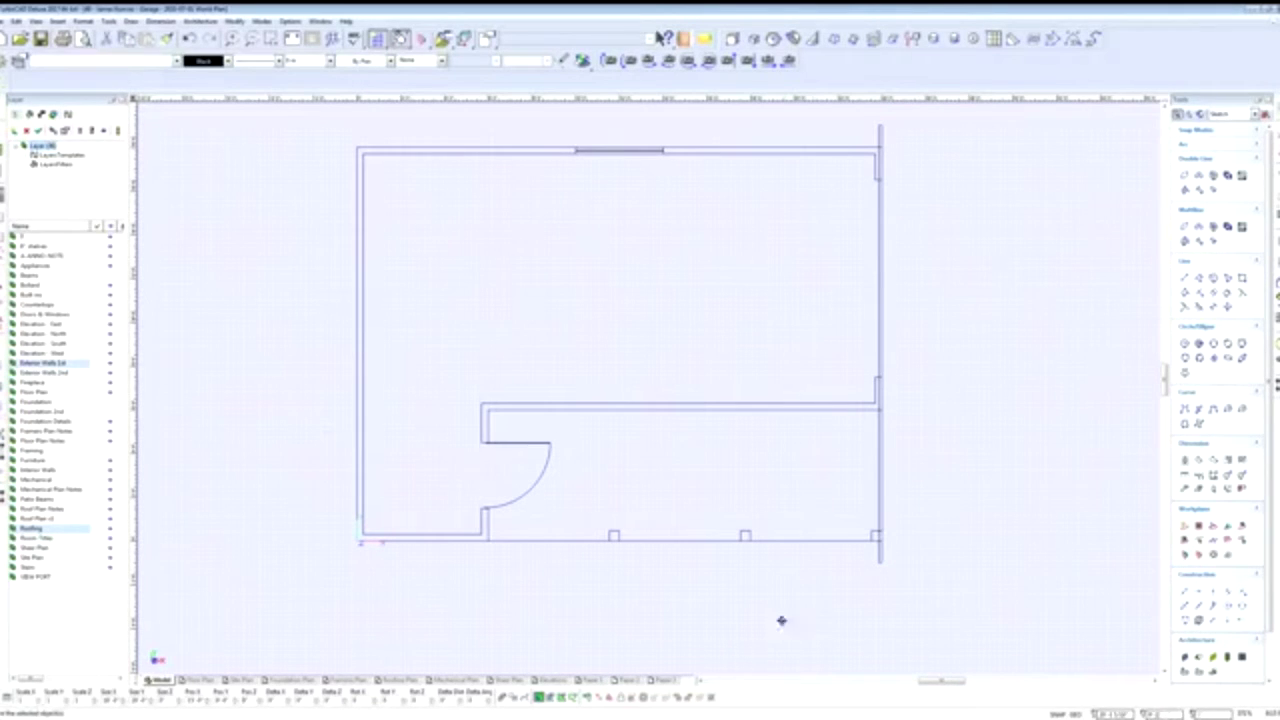
key(Escape)
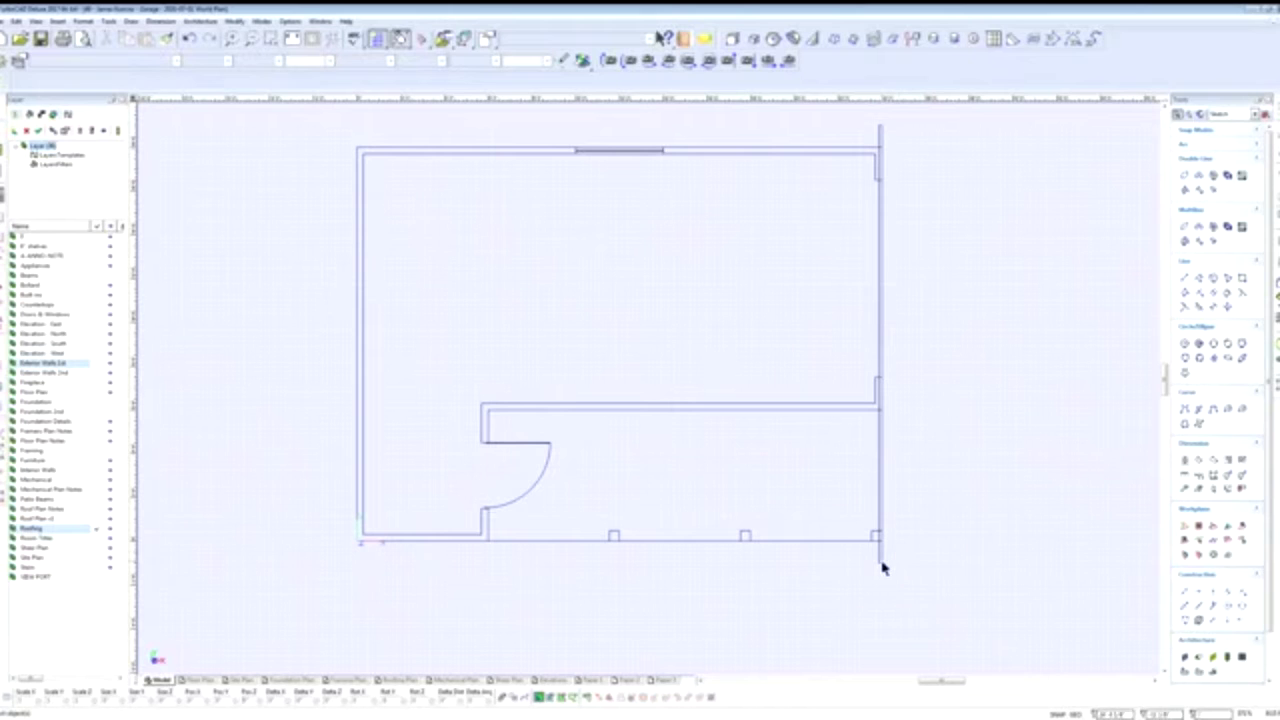
Copy the right-end rafter 2 ft to the left, and copy the resulting pair another 4 ft to the left.
click(880, 563)
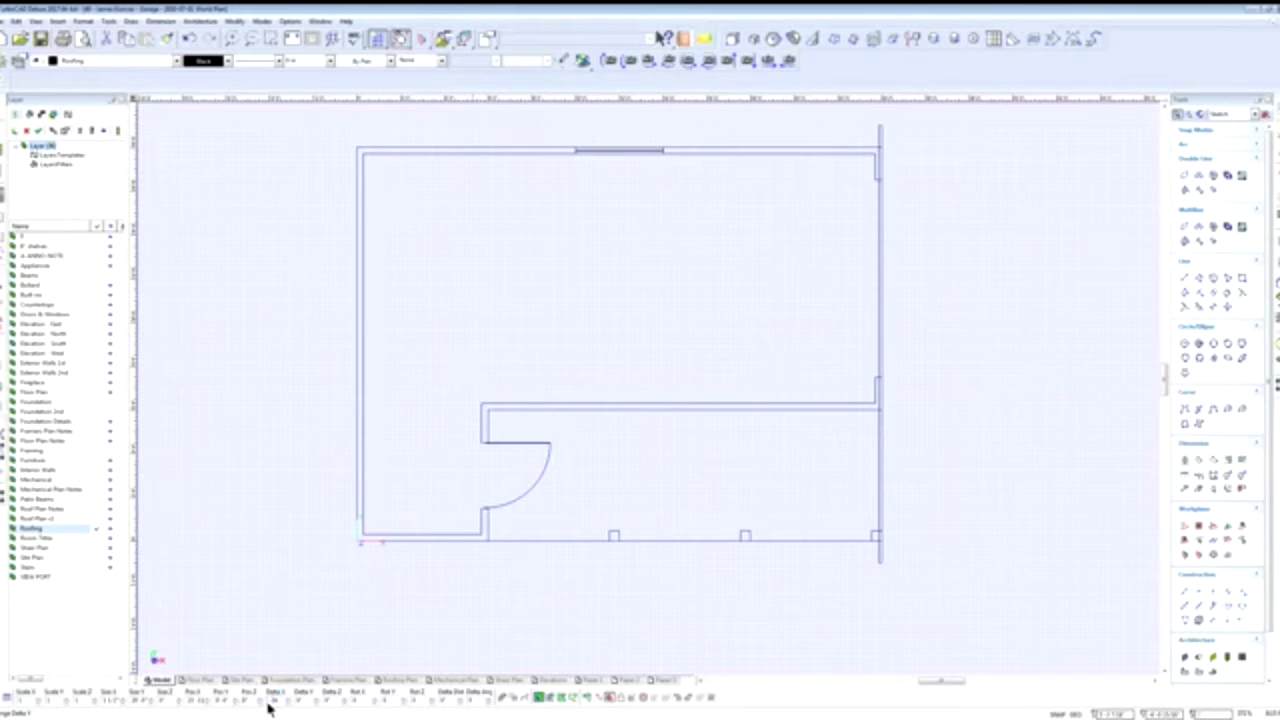
key(Return)
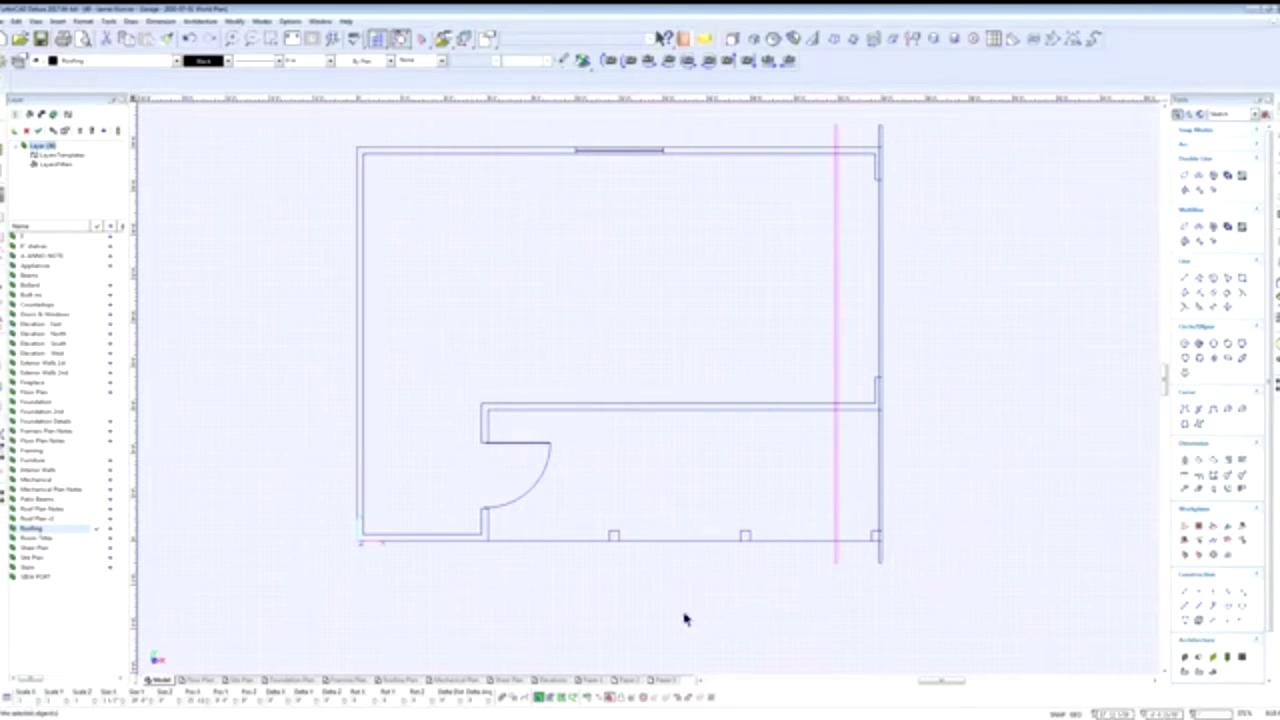
click(918, 591)
drag(909, 592, 820, 560)
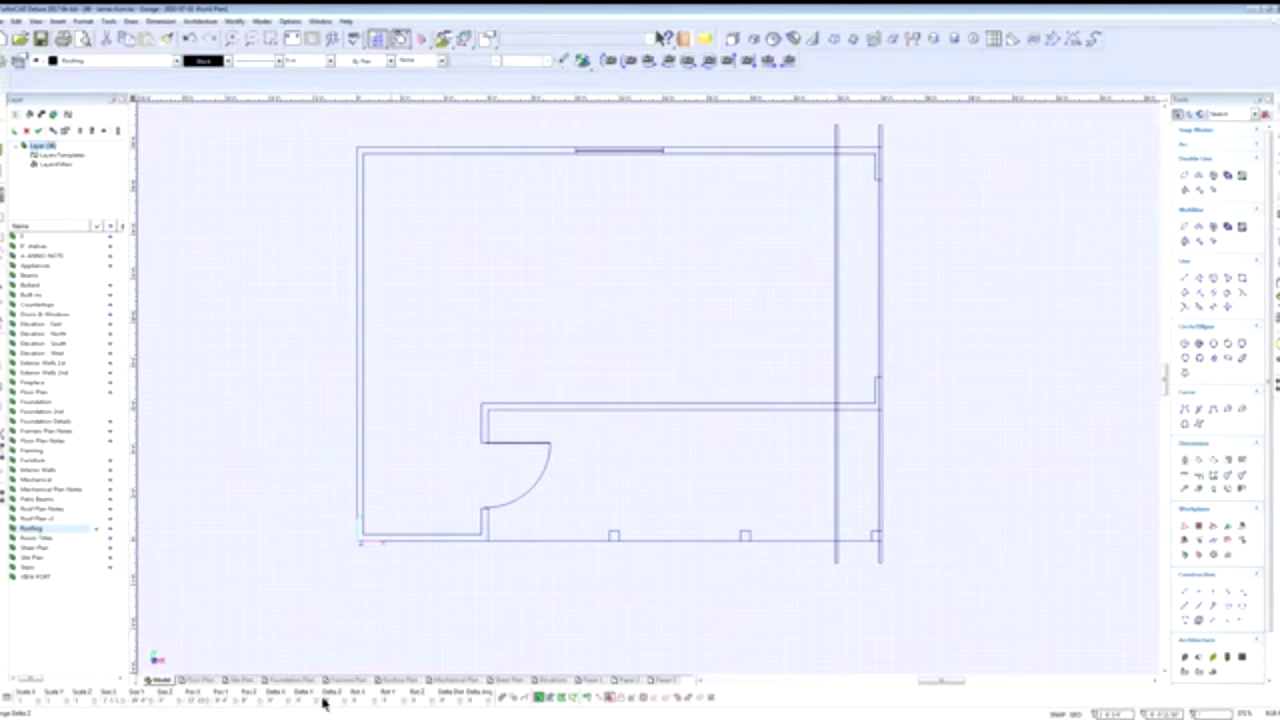
click(268, 706)
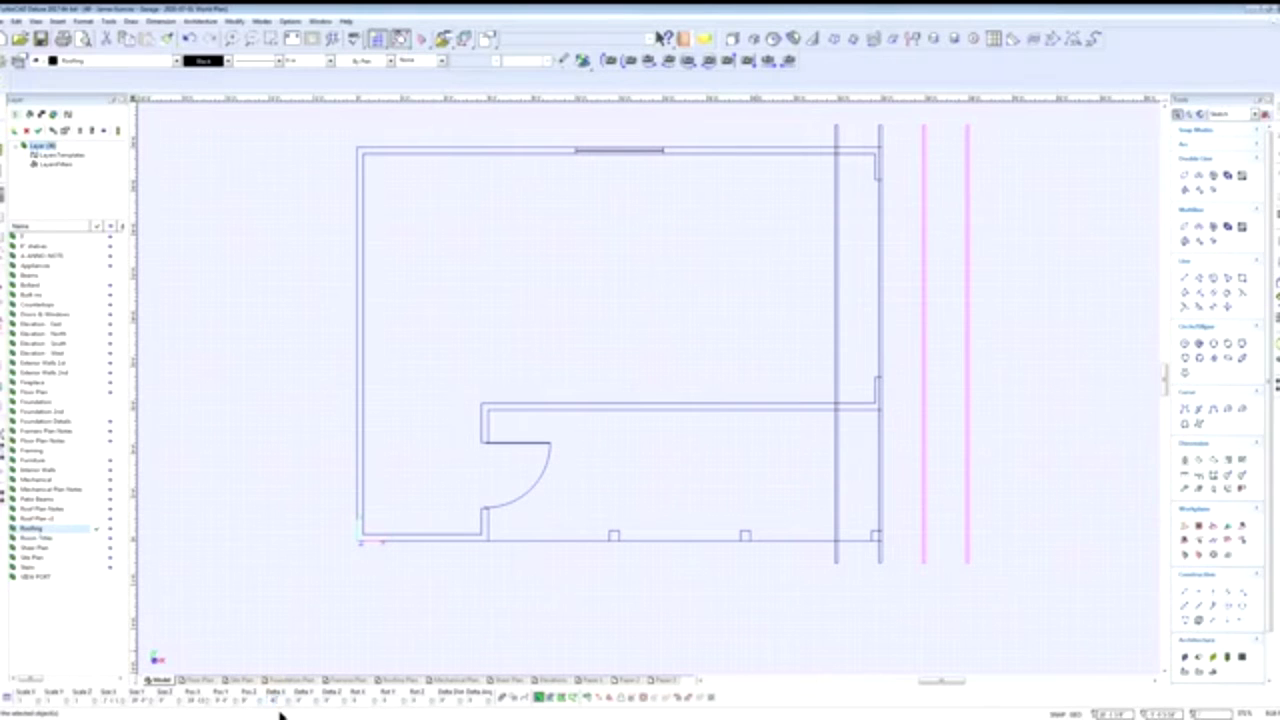
Copy all four rafters together 8 ft to the left.
click(894, 591)
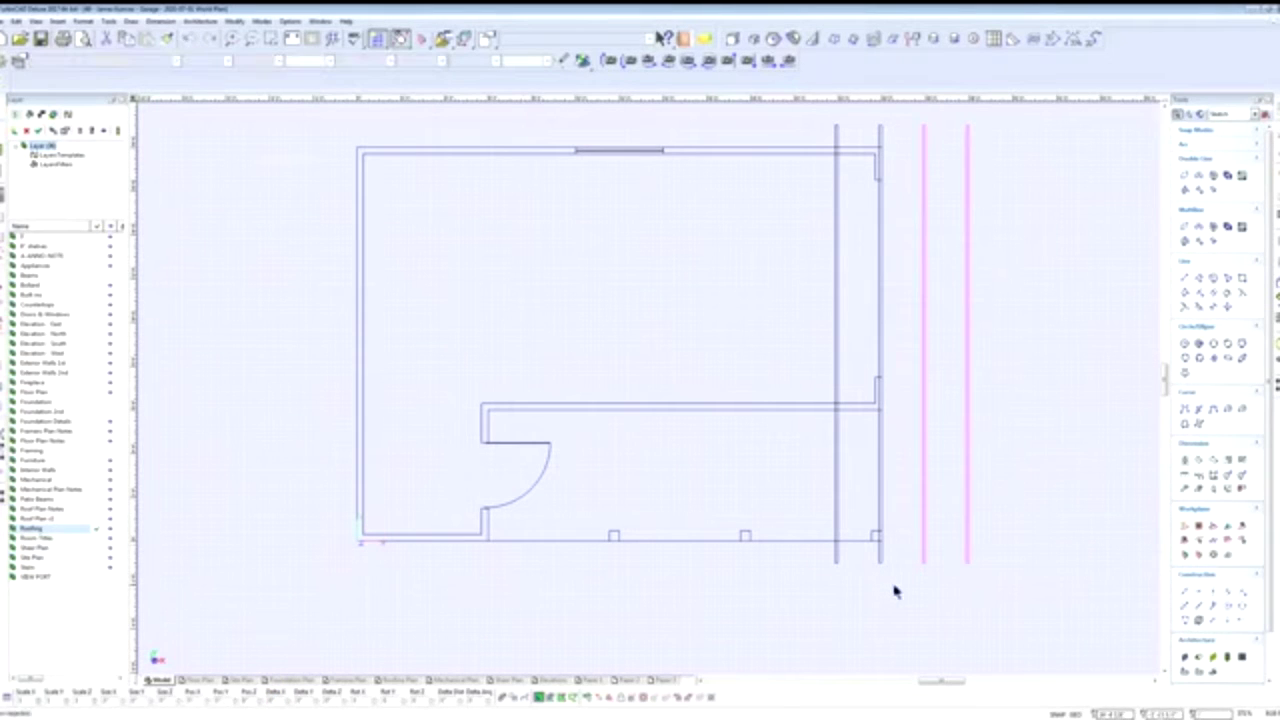
click(720, 556)
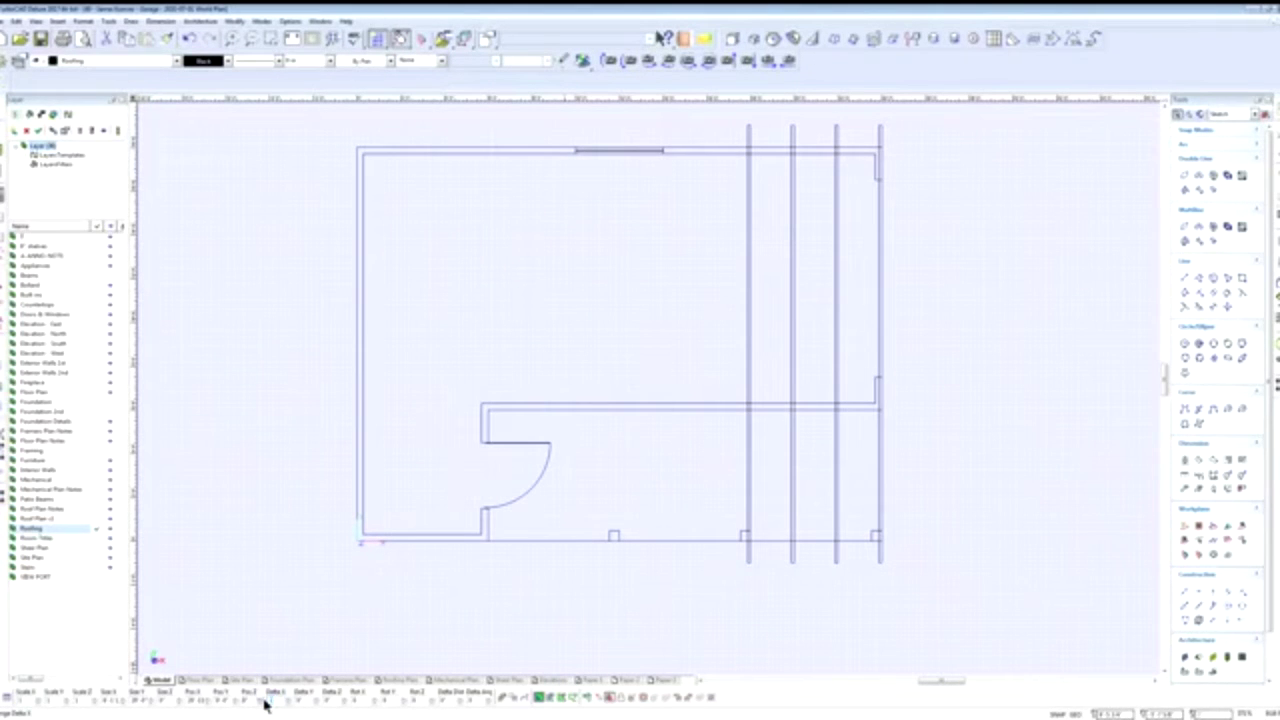
key(Return)
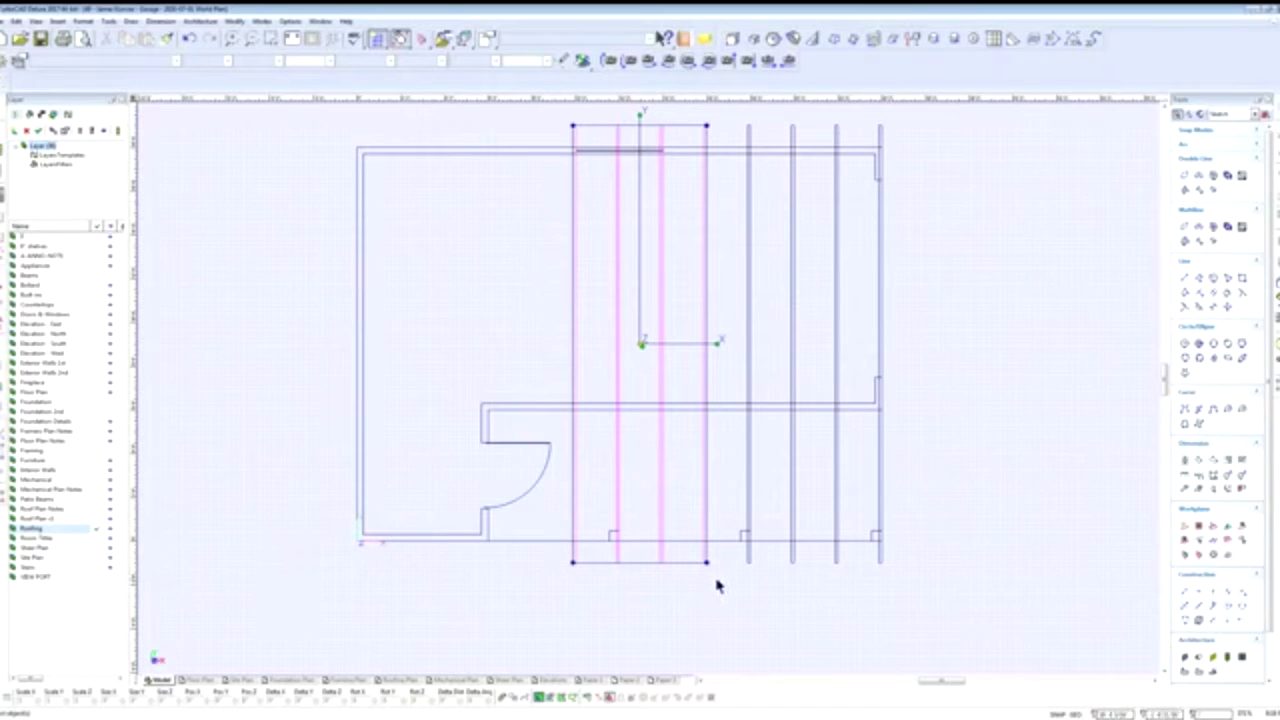
Copy the six leftmost rafters 10 ft to the left to fill the rest of the building's width.
drag(723, 596, 571, 558)
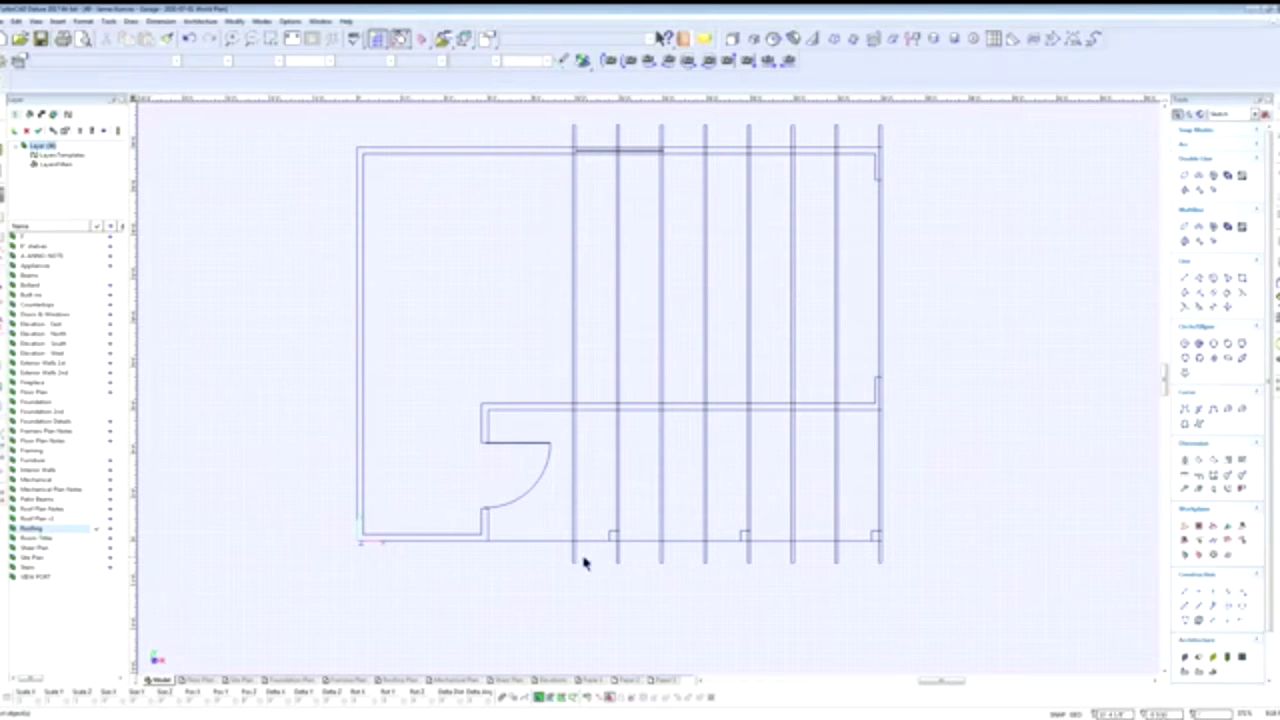
click(819, 575)
click(564, 564)
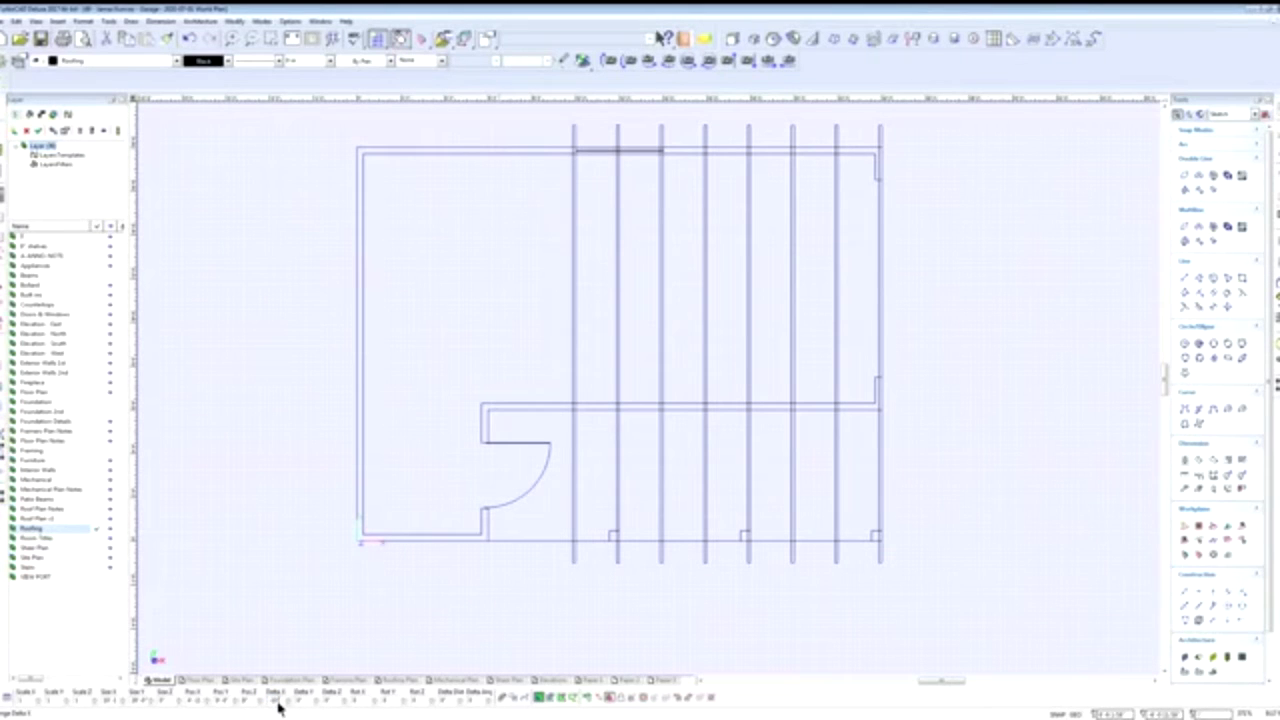
key(Return)
click(486, 543)
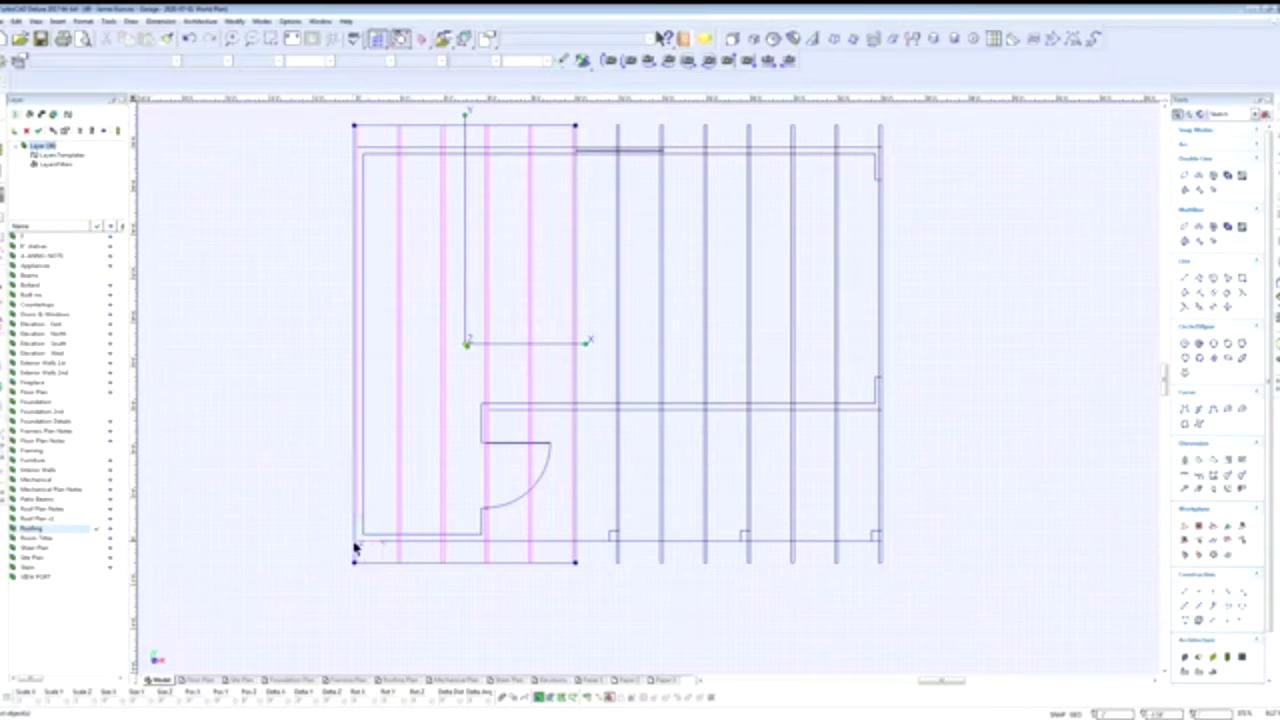
Move the leftmost rafter right by its own width, without copying it, so its outer edge aligns with the left wall's outer face.
scroll(357, 543, up, 3)
scroll(648, 393, up, 4)
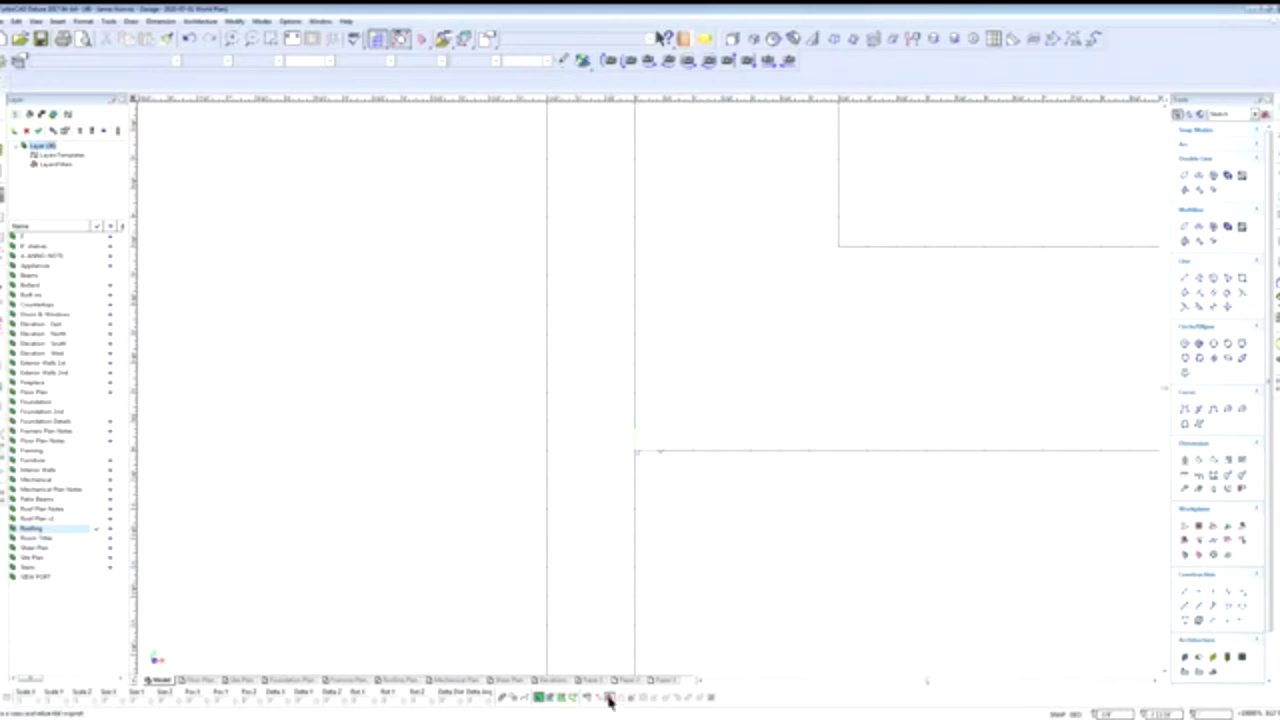
drag(655, 653, 506, 607)
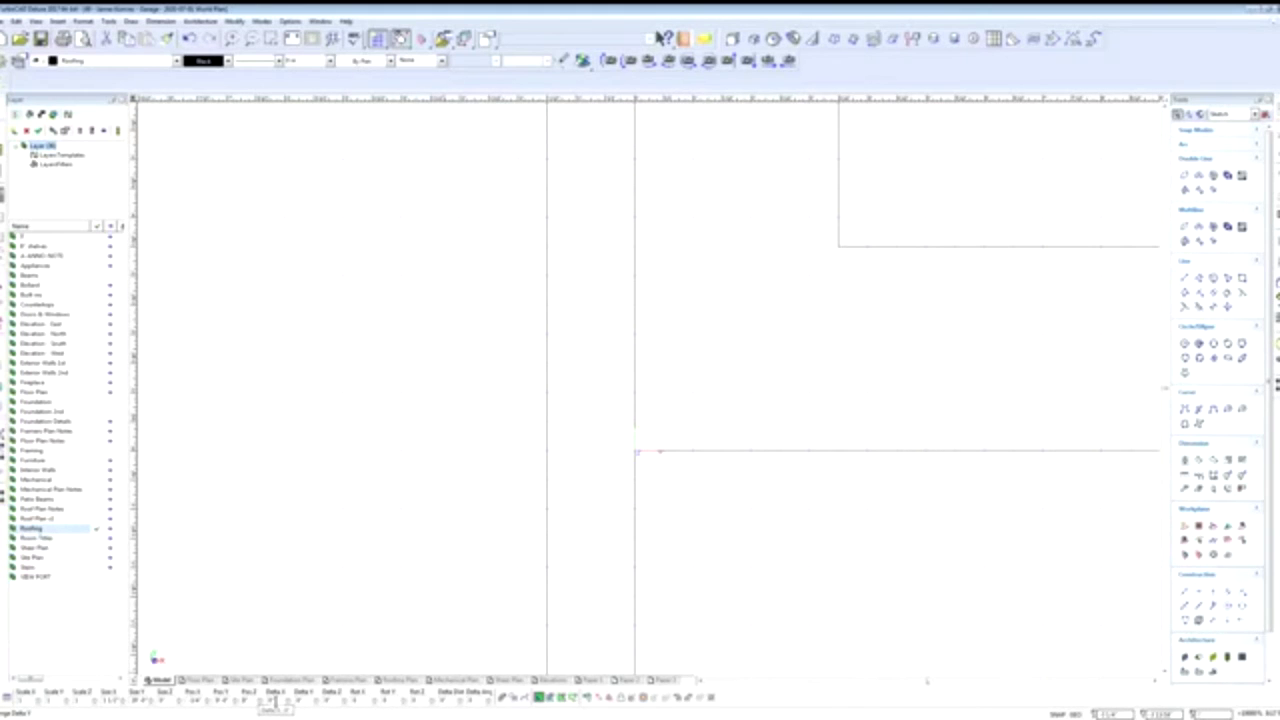
click(271, 700)
scroll(649, 391, up, 5)
scroll(723, 363, down, 5)
scroll(652, 392, up, 2)
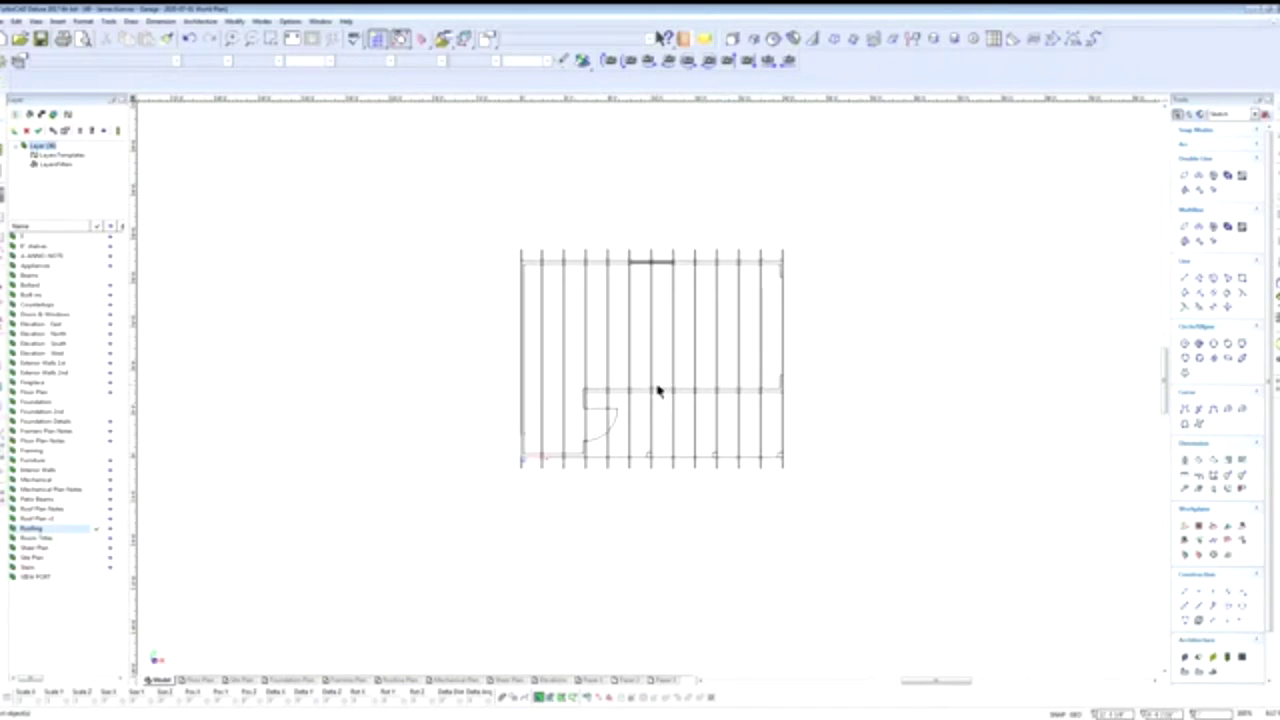
scroll(674, 363, up, 2)
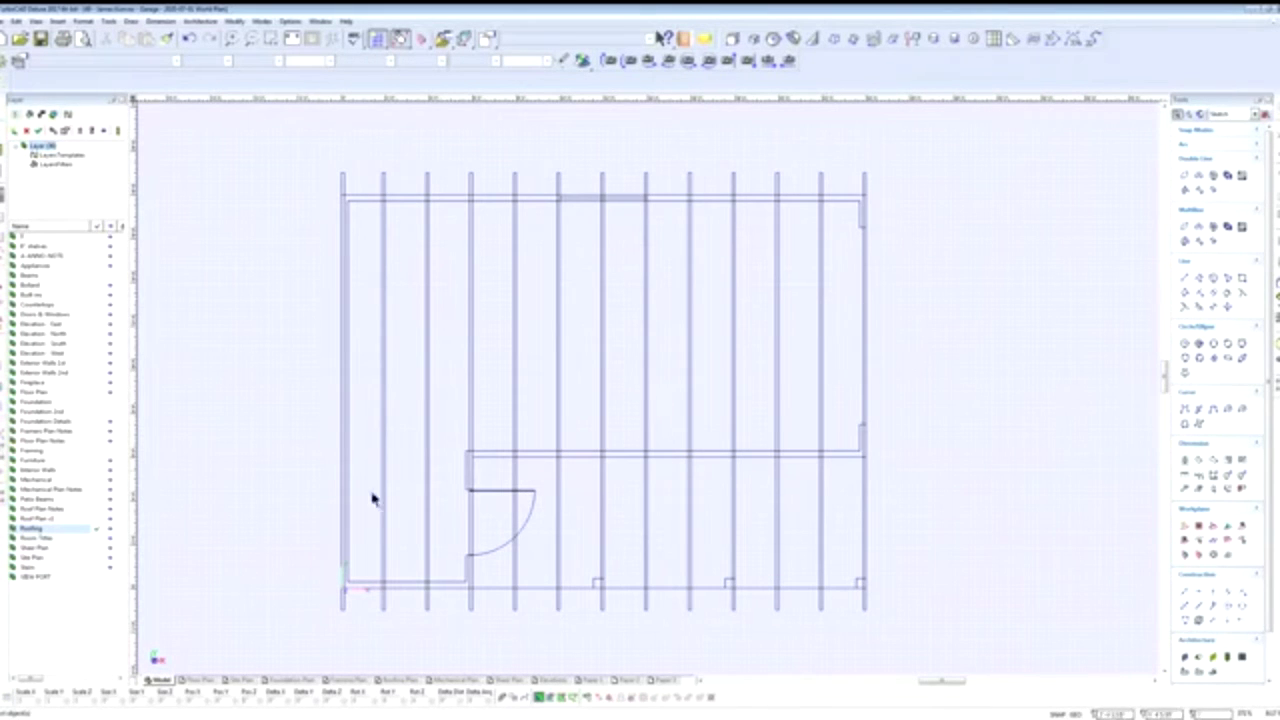
Add overhang rafters by copying the leftmost rafter 1 ft farther left and the rightmost rafter 1 ft farther right.
click(344, 616)
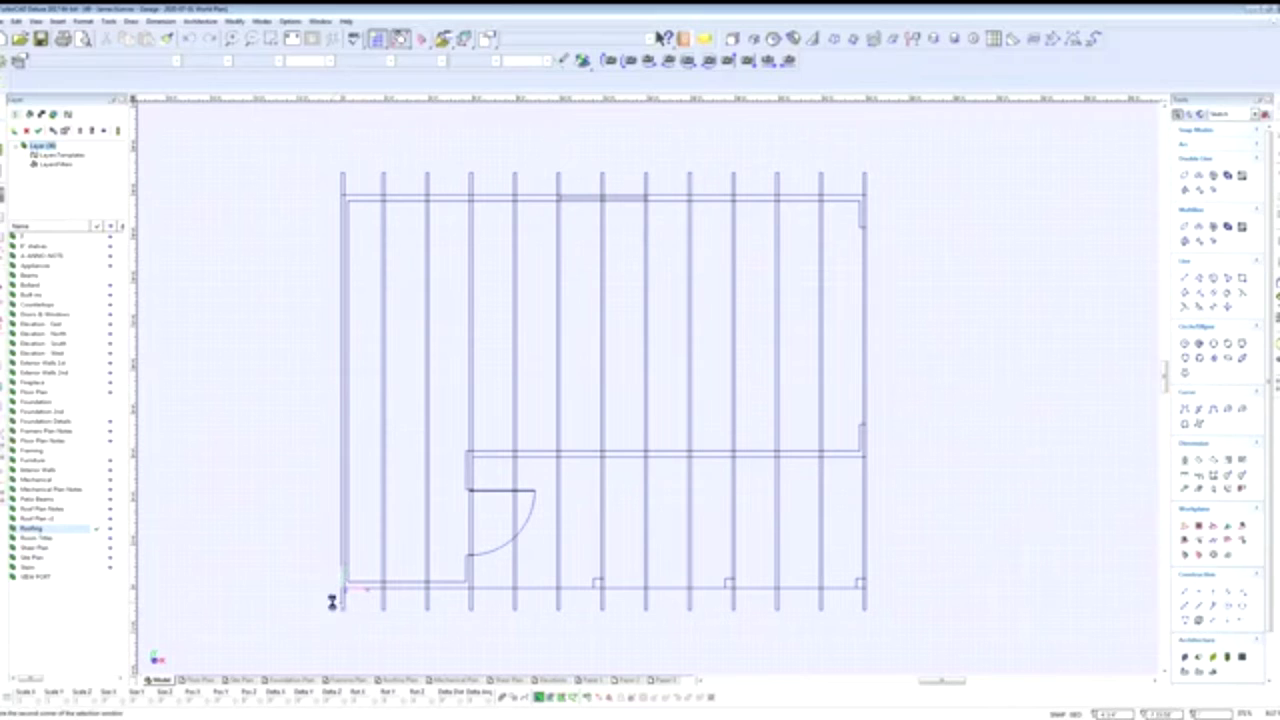
click(334, 598)
click(604, 697)
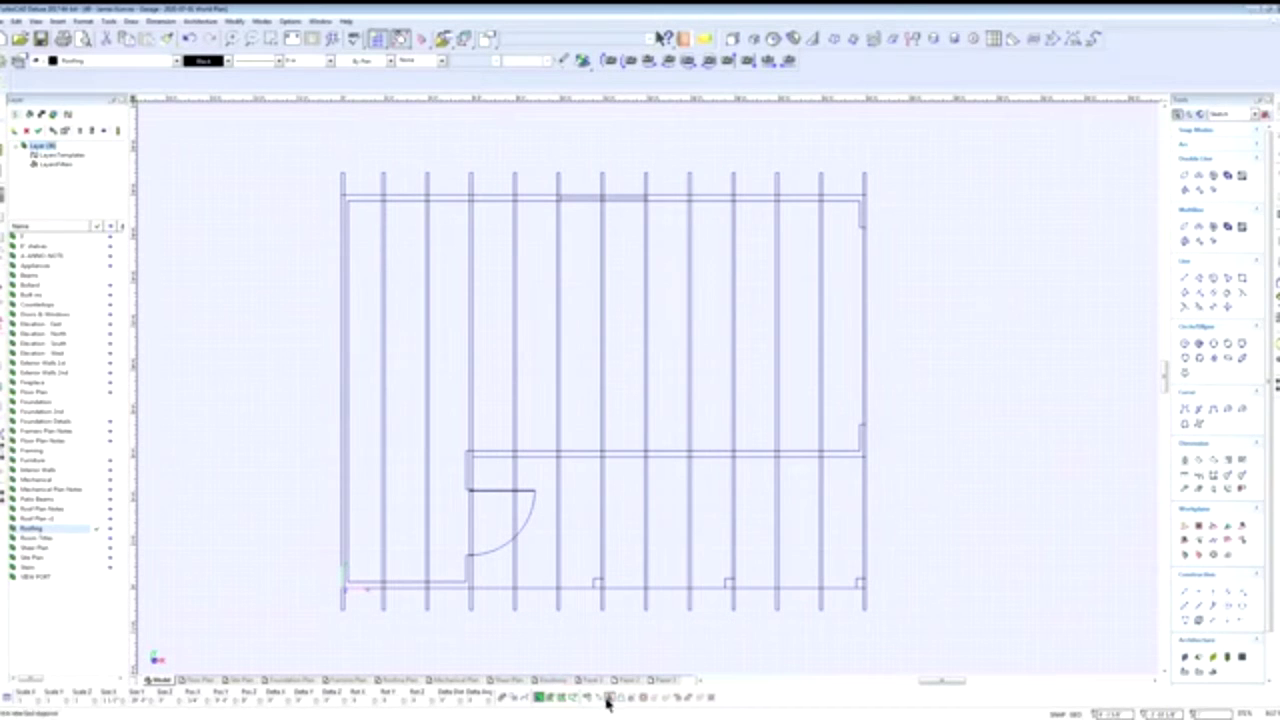
click(272, 700)
text(1)
key(Return)
click(864, 612)
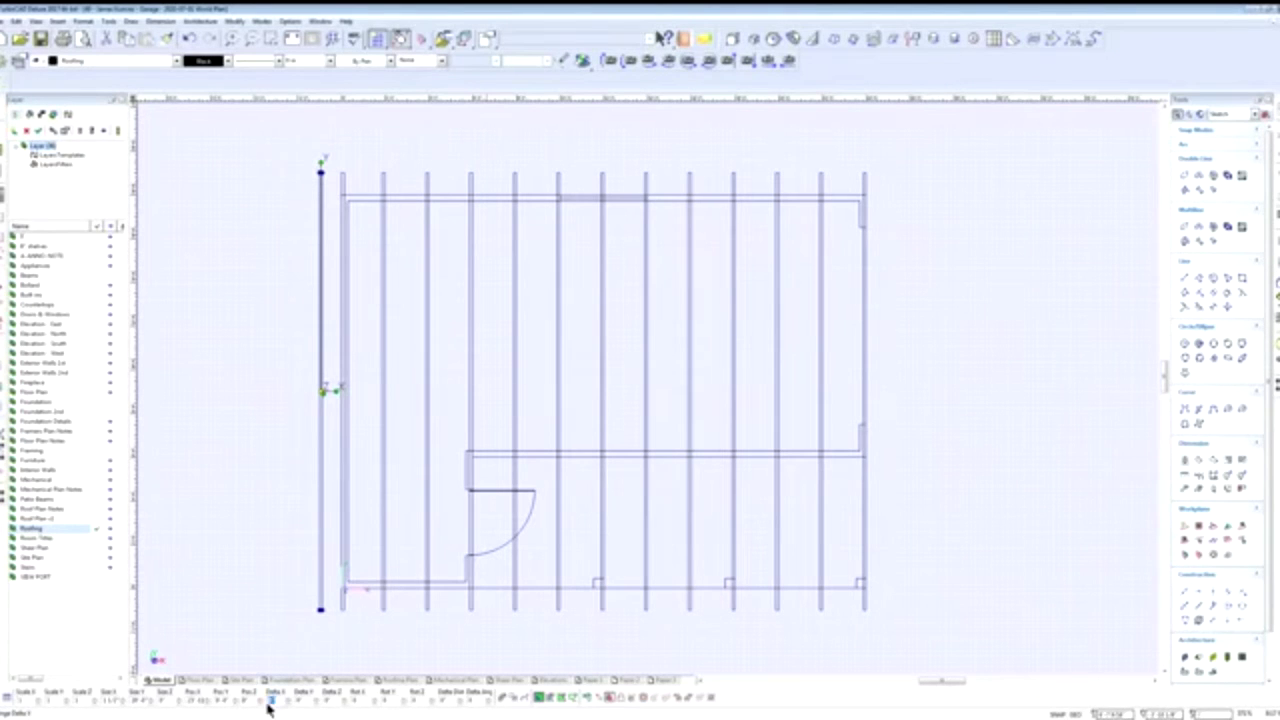
key(Return)
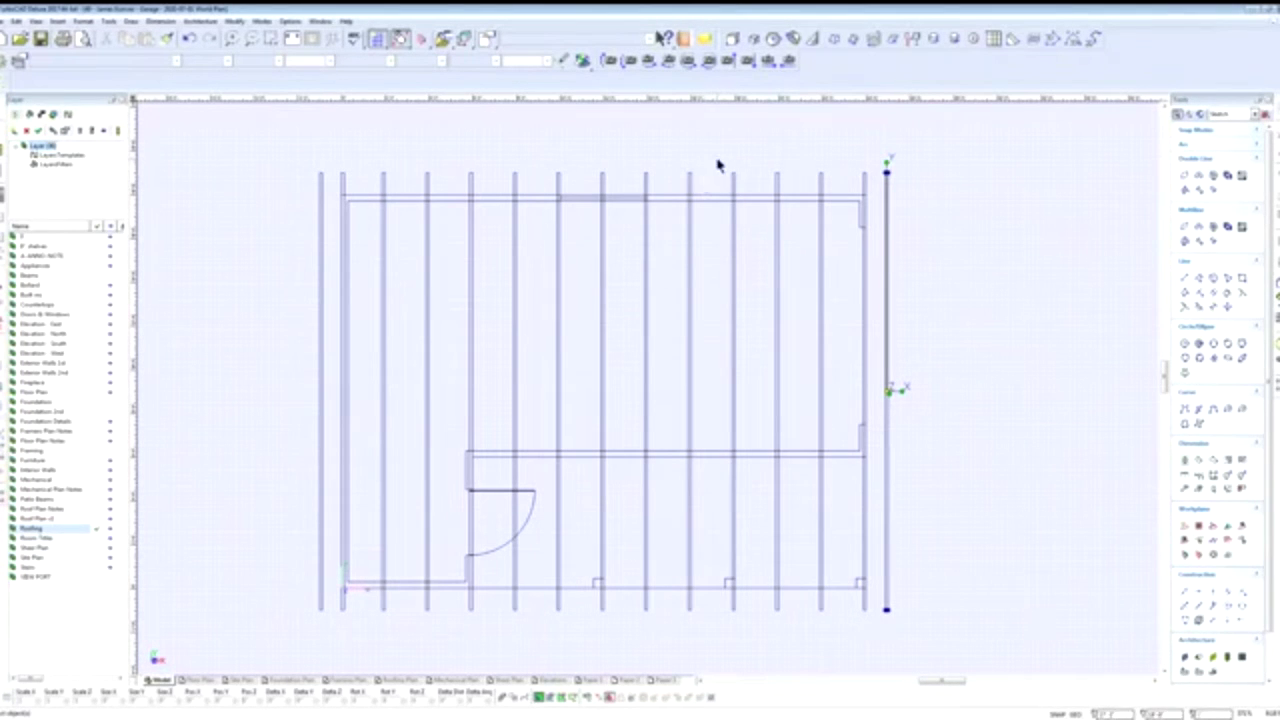
Draw a thin board as a rectangle across the rafters' upper ends, spanning from the right overhang rafter's outer corner to the left one's.
scroll(649, 394, up, 2)
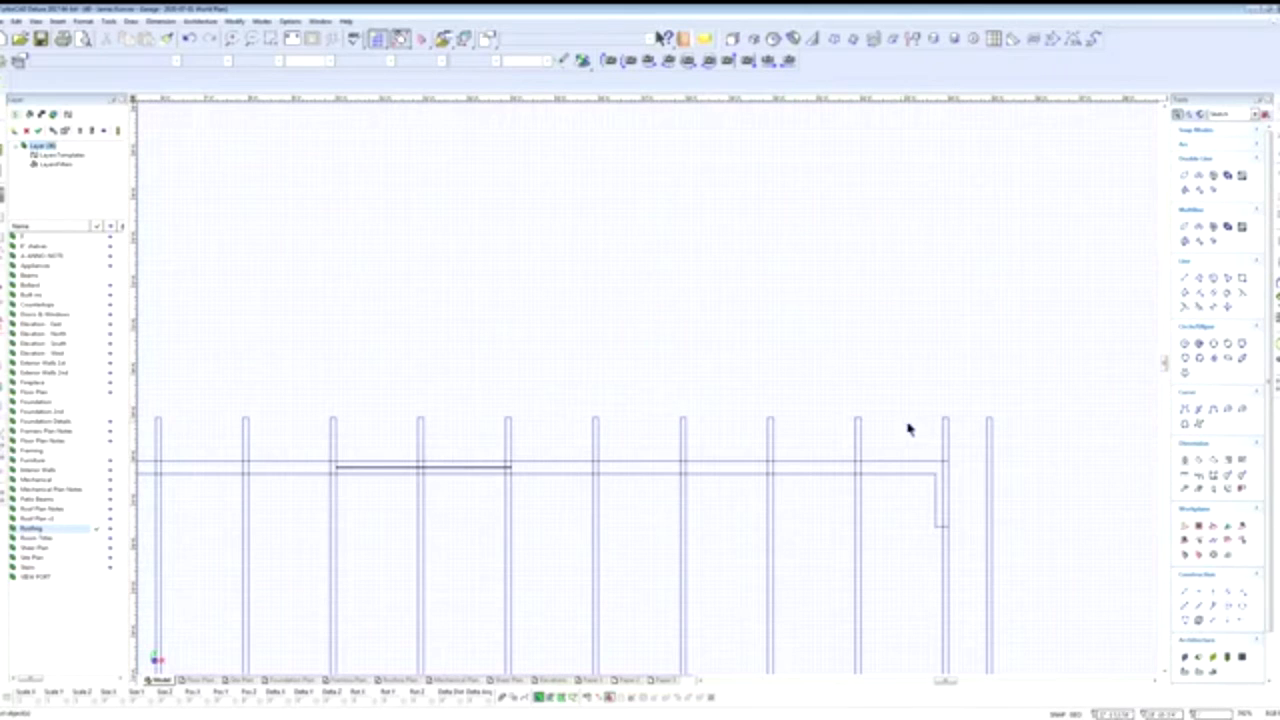
scroll(513, 395, down, 2)
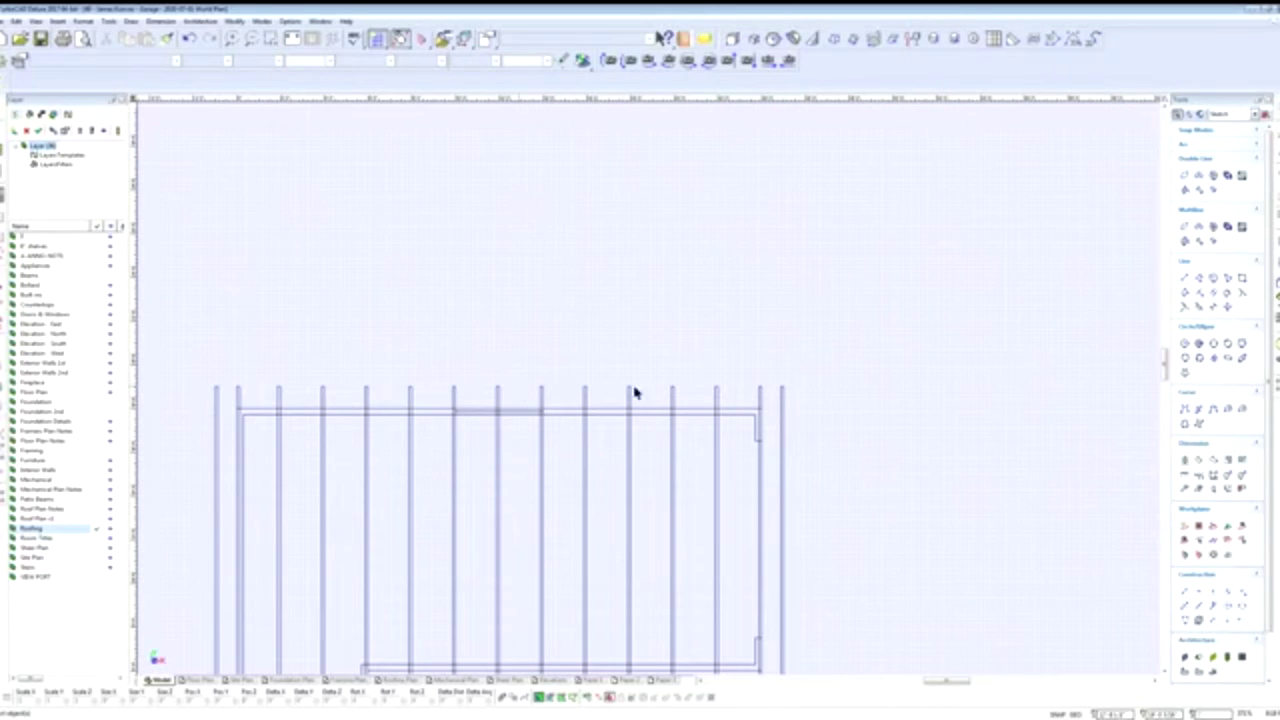
click(1242, 278)
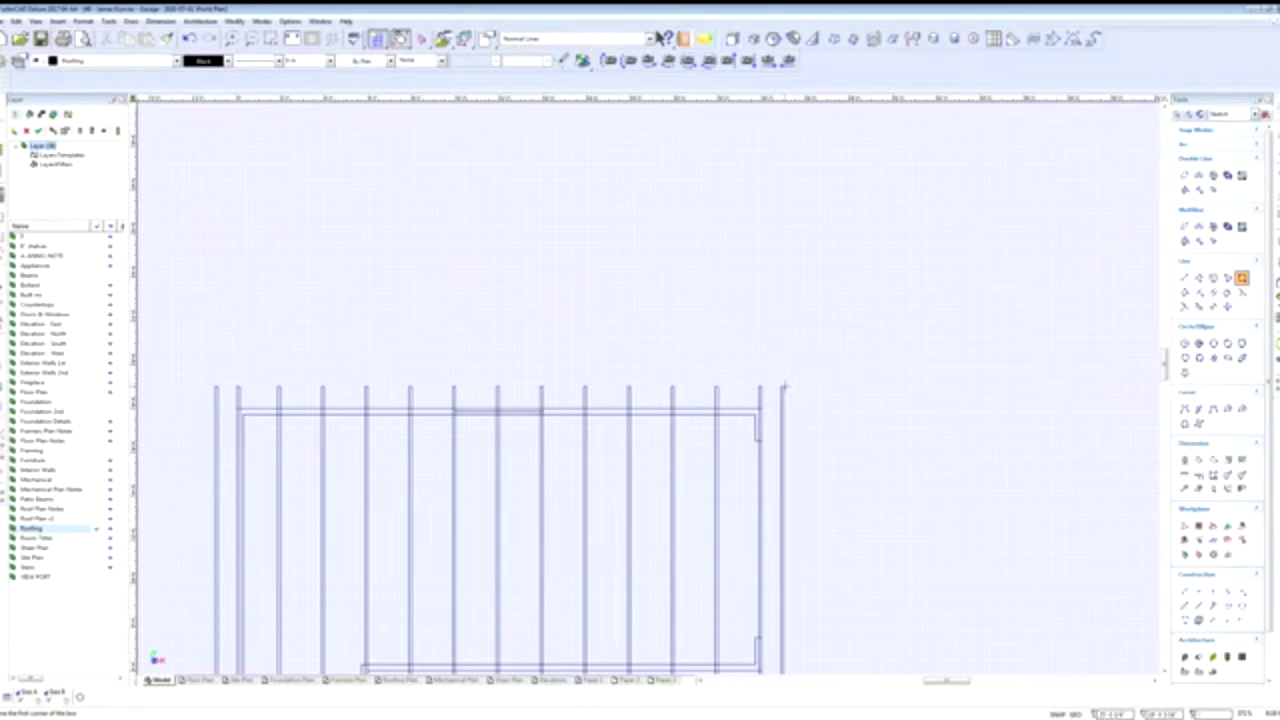
click(784, 384)
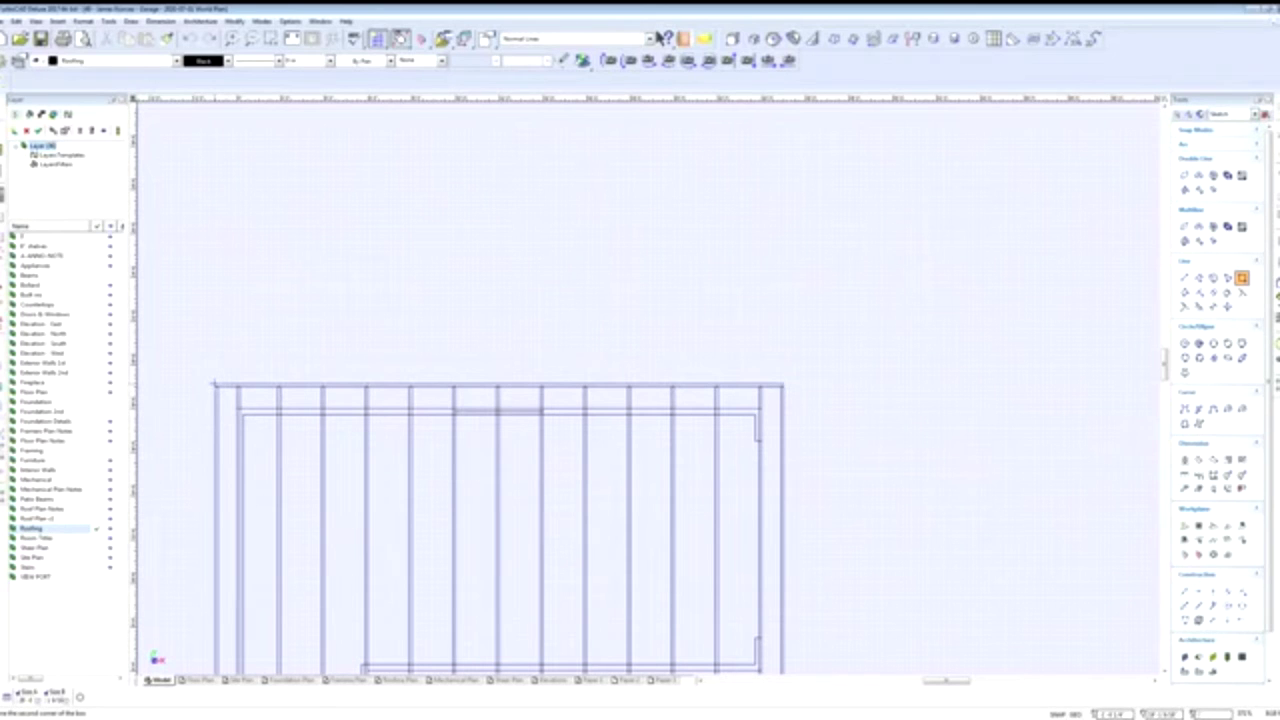
key(Tab)
text(2)
key(Tab)
key(Return)
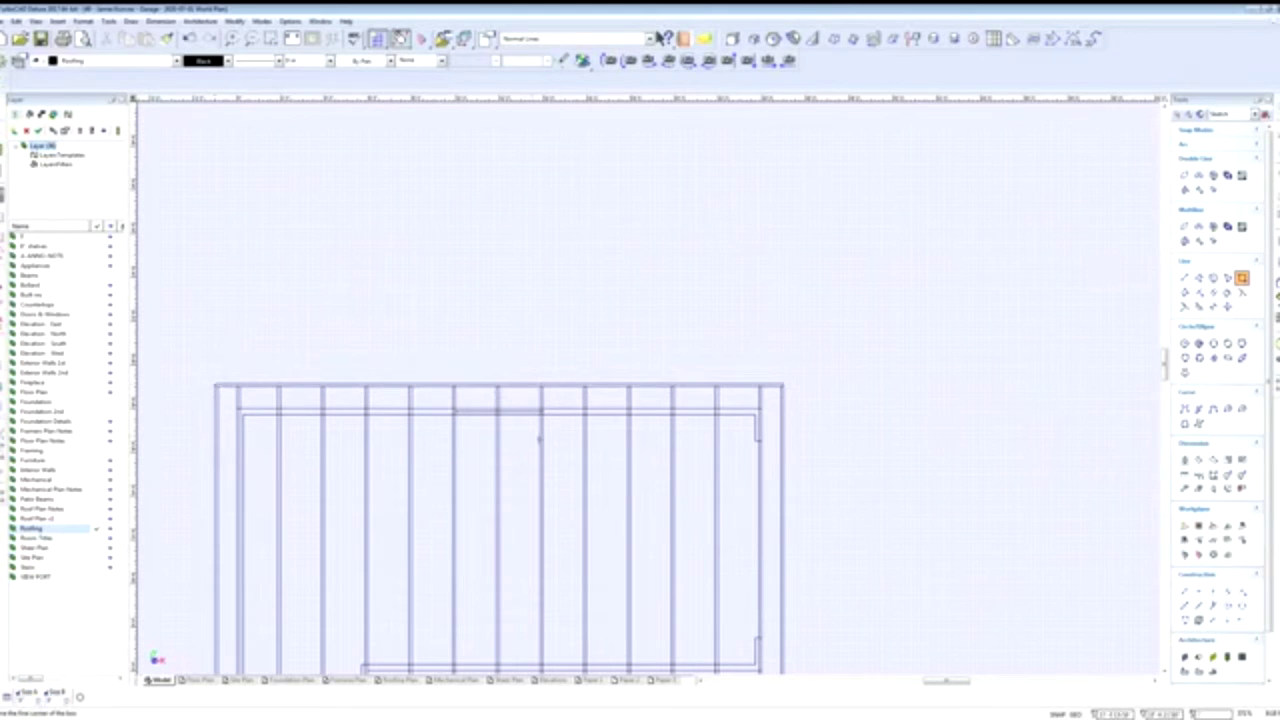
Draw a matching thin rectangular board across the rafters' lower ends, between the outer corners of the two overhang rafters.
scroll(663, 516, down, 2)
scroll(727, 567, up, 2)
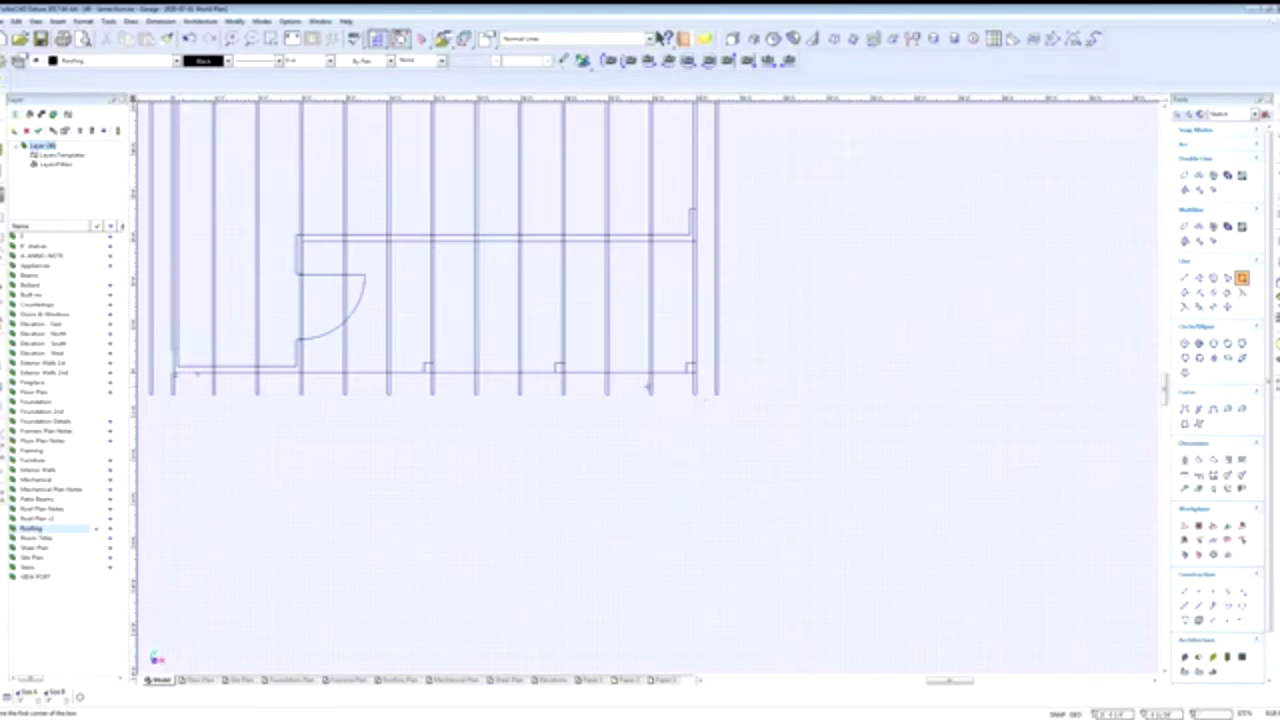
click(717, 393)
scroll(476, 400, down, 2)
click(476, 381)
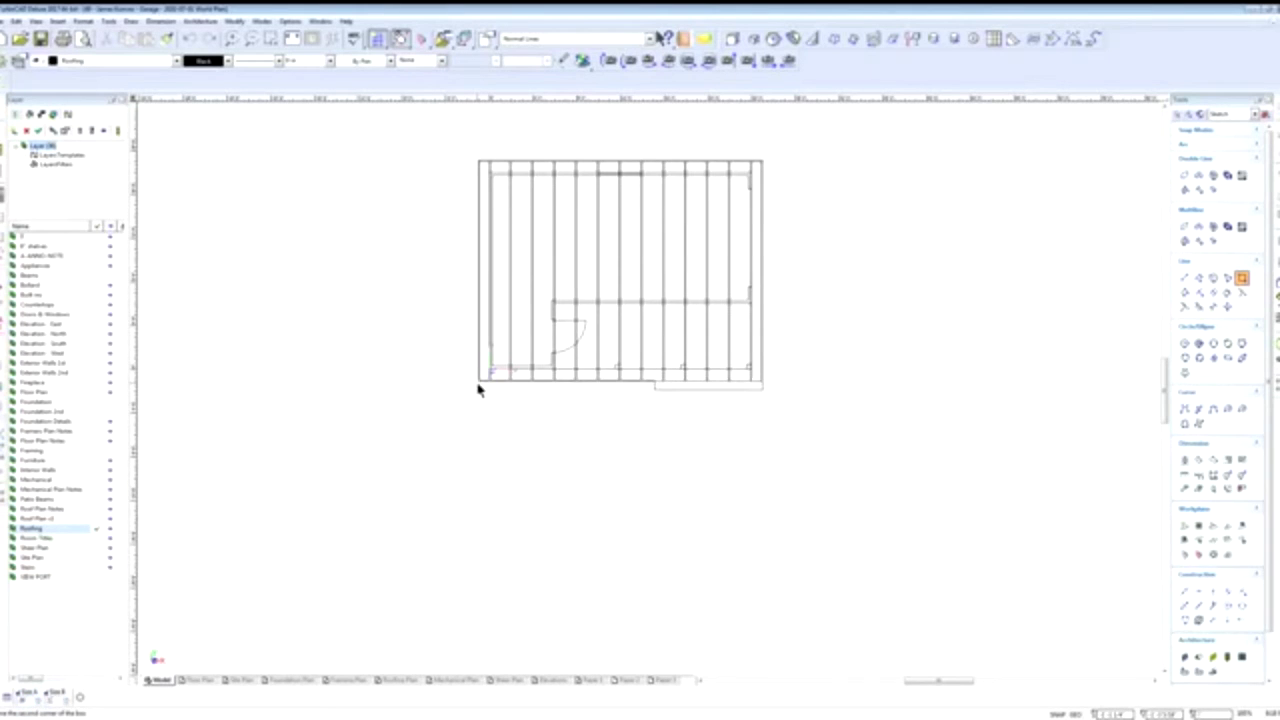
click(478, 390)
scroll(767, 380, up, 5)
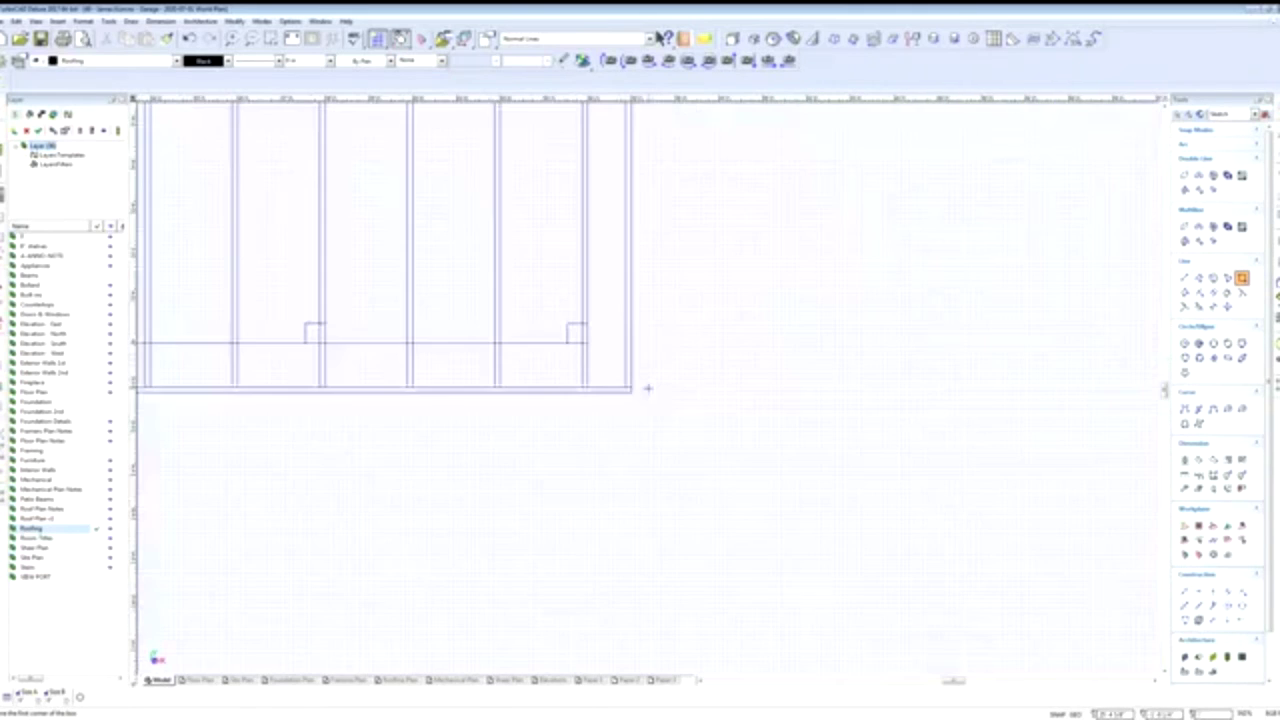
scroll(522, 392, down, 5)
key(Escape)
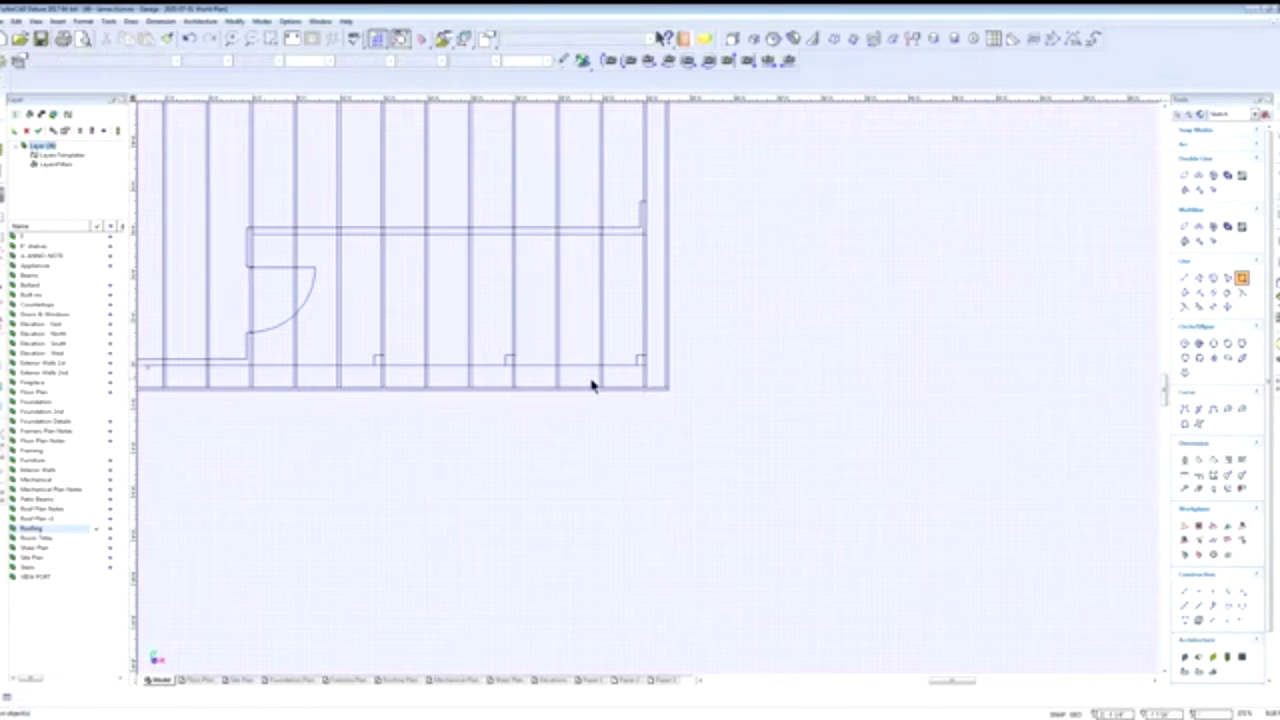
Draw a short, roughly horizontal helper line from midway between the interior wall's two faces to just past the right overhang rafter.
scroll(600, 350, down, 5)
scroll(647, 385, up, 3)
scroll(648, 392, up, 3)
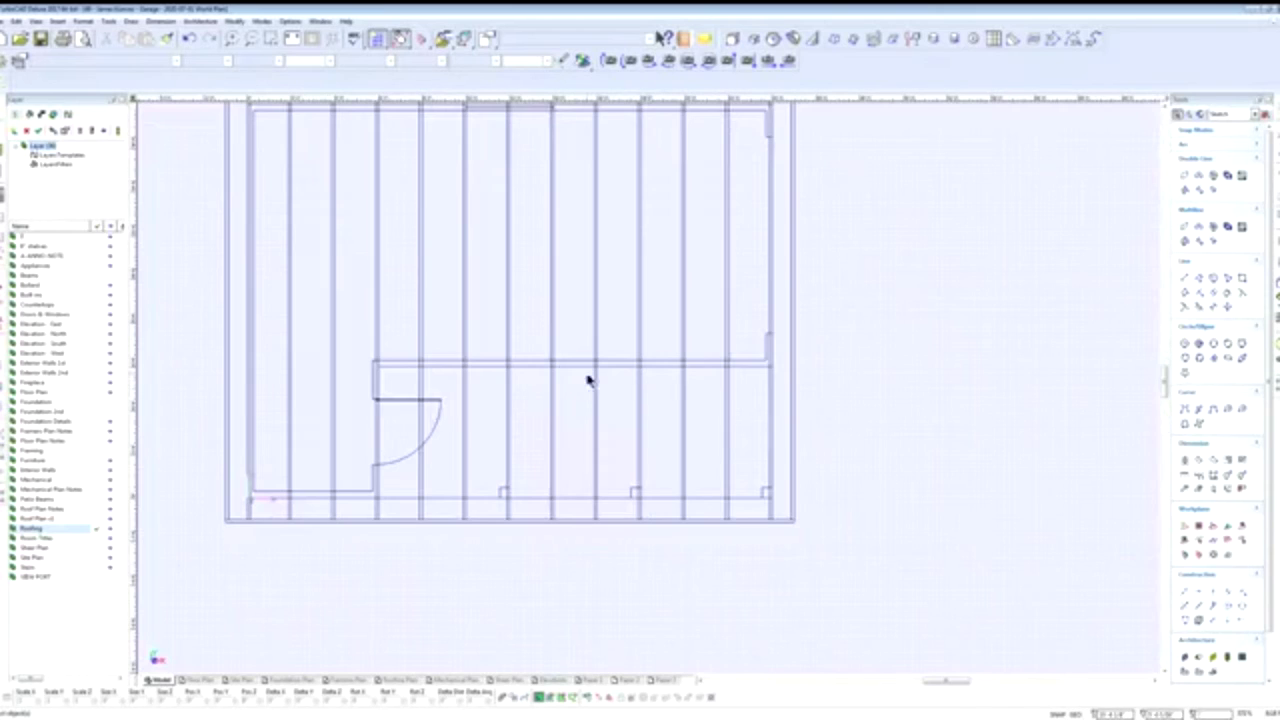
scroll(620, 386, down, 3)
scroll(655, 392, up, 3)
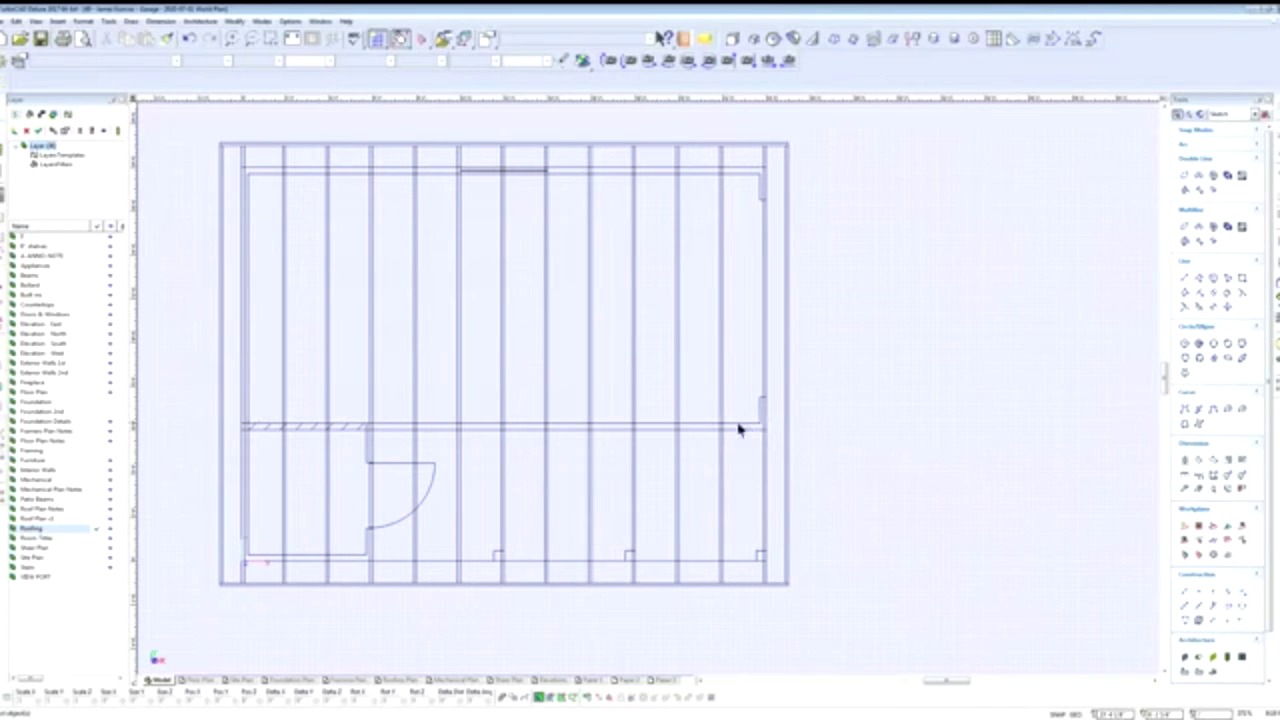
click(1185, 278)
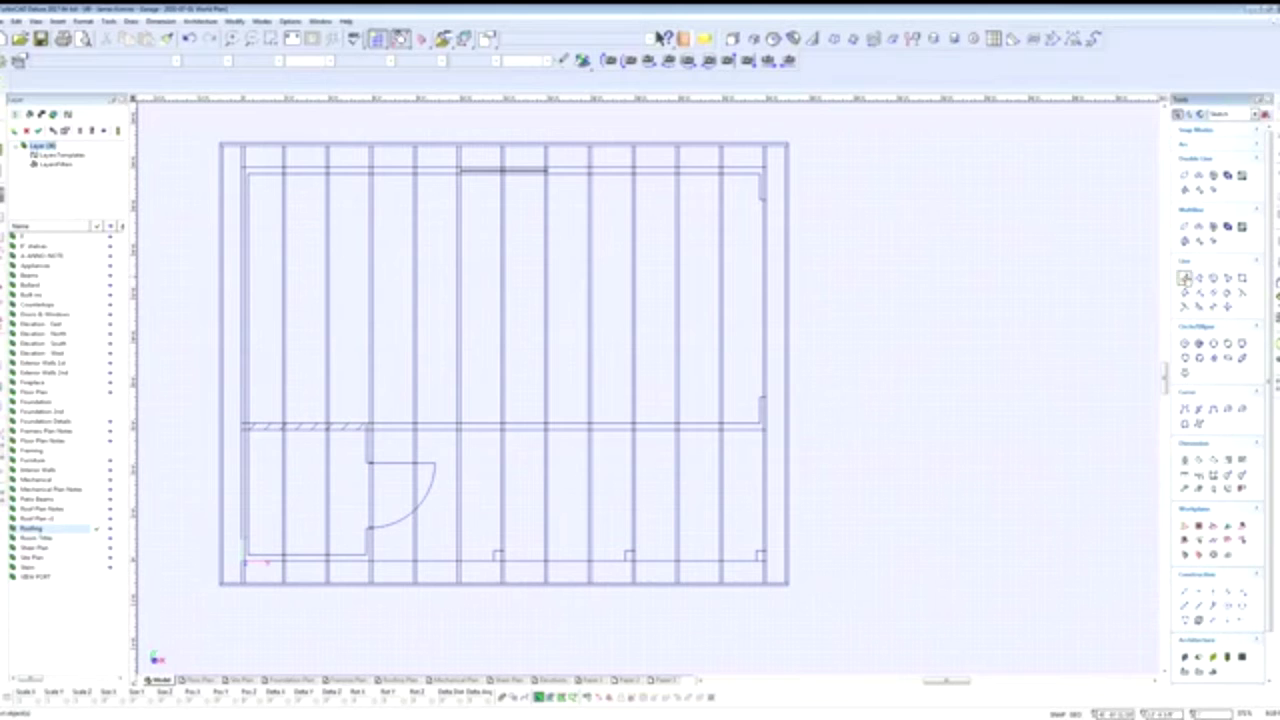
scroll(742, 433, up, 6)
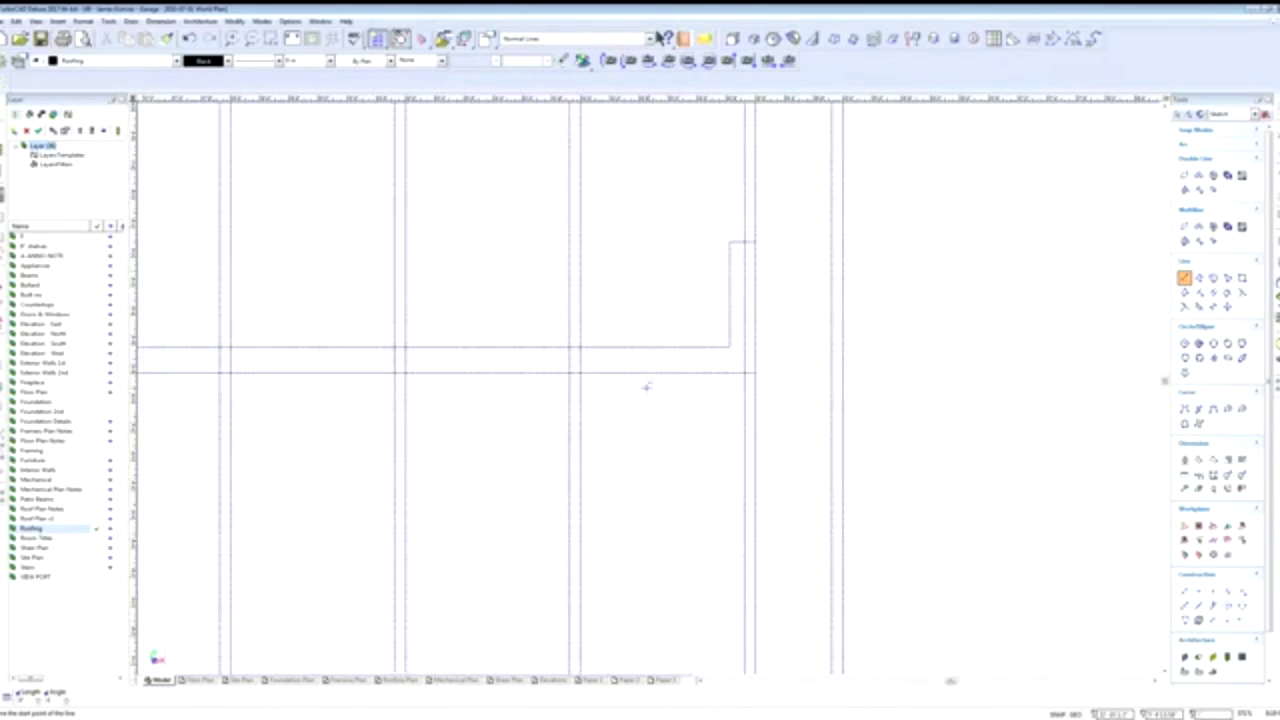
scroll(645, 378, up, 3)
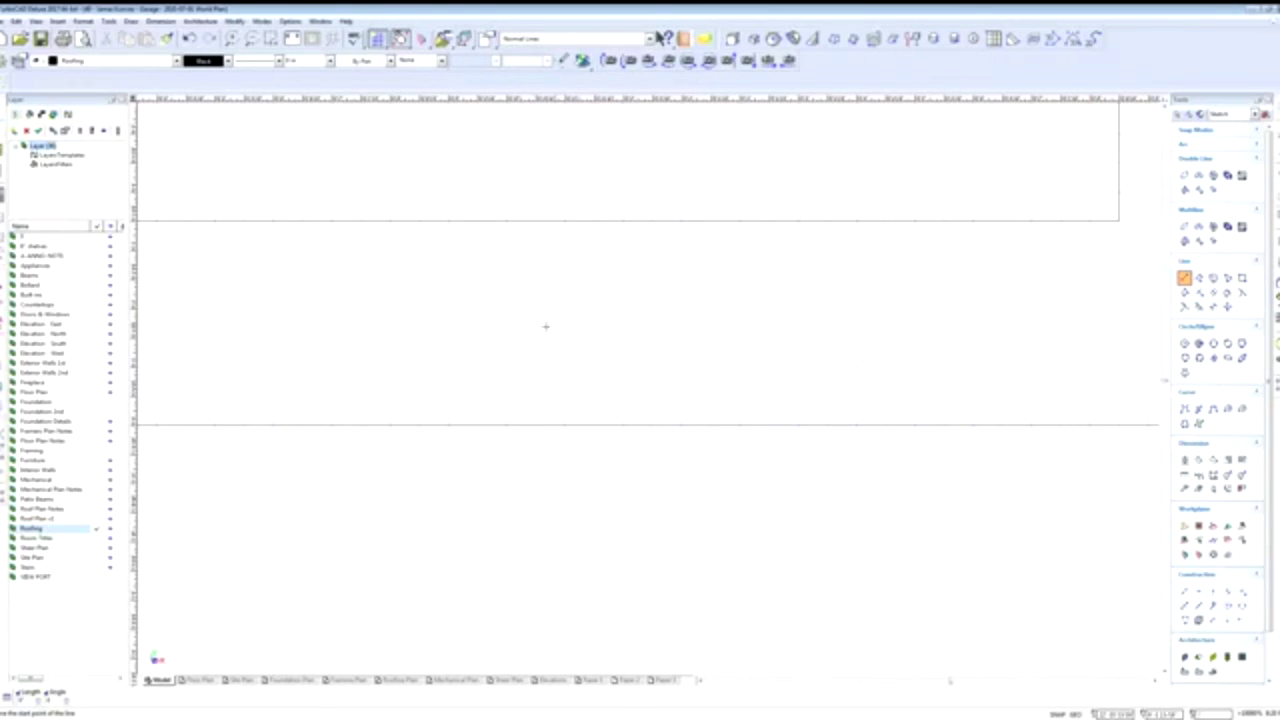
click(535, 322)
scroll(745, 362, down, 3)
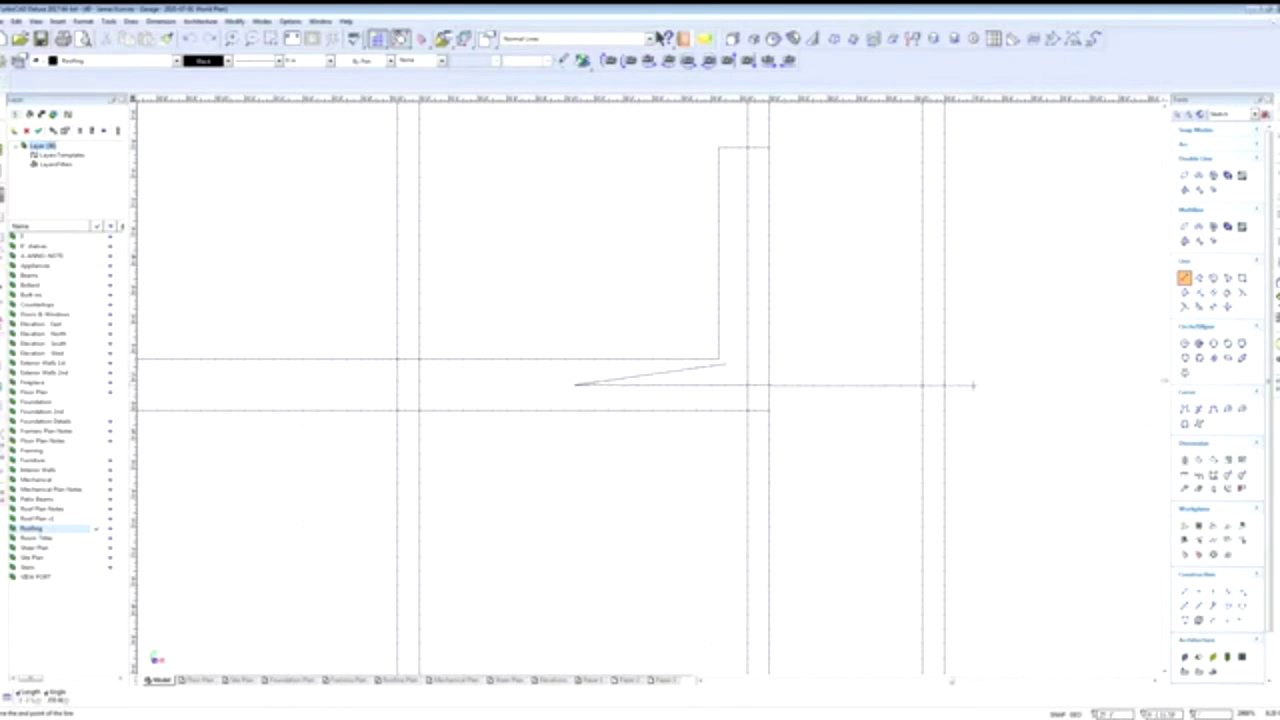
click(966, 386)
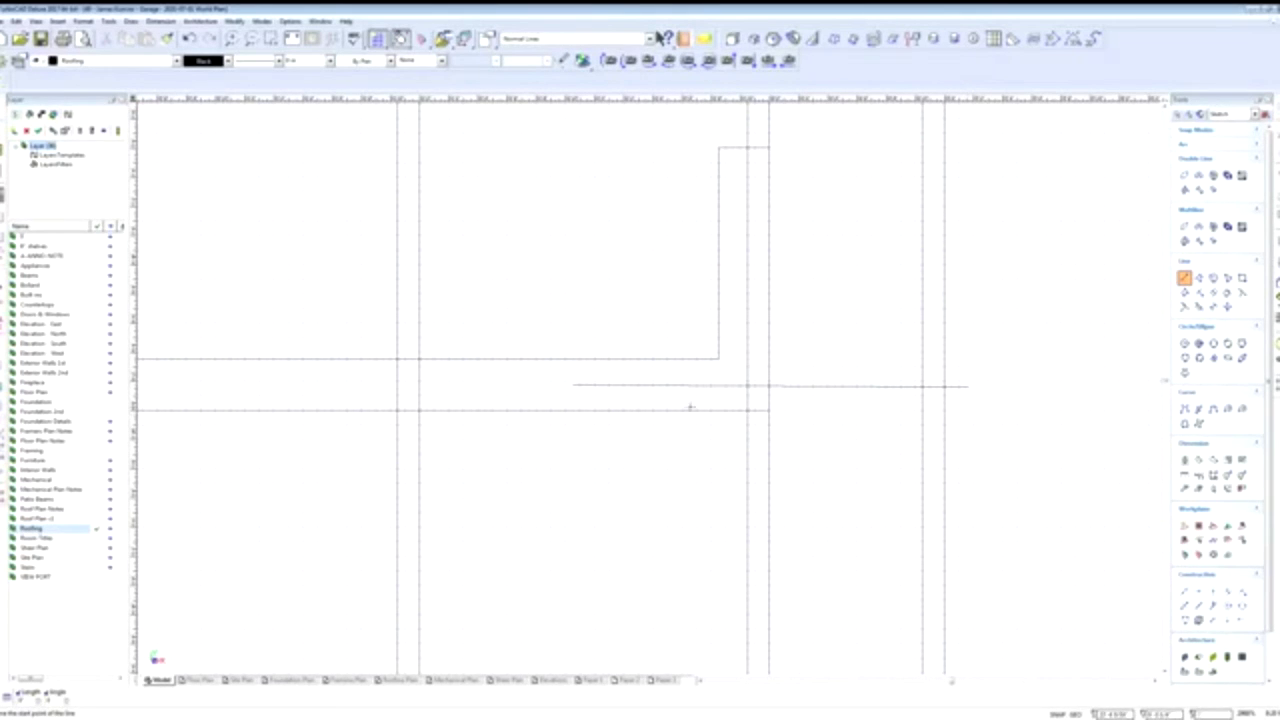
Draw a horizontal line along the interior wall's center, from the right overhang rafter's outer edge to the left overhang rafter's outer edge.
scroll(630, 382, up, 3)
scroll(624, 380, up, 2)
scroll(676, 383, down, 2)
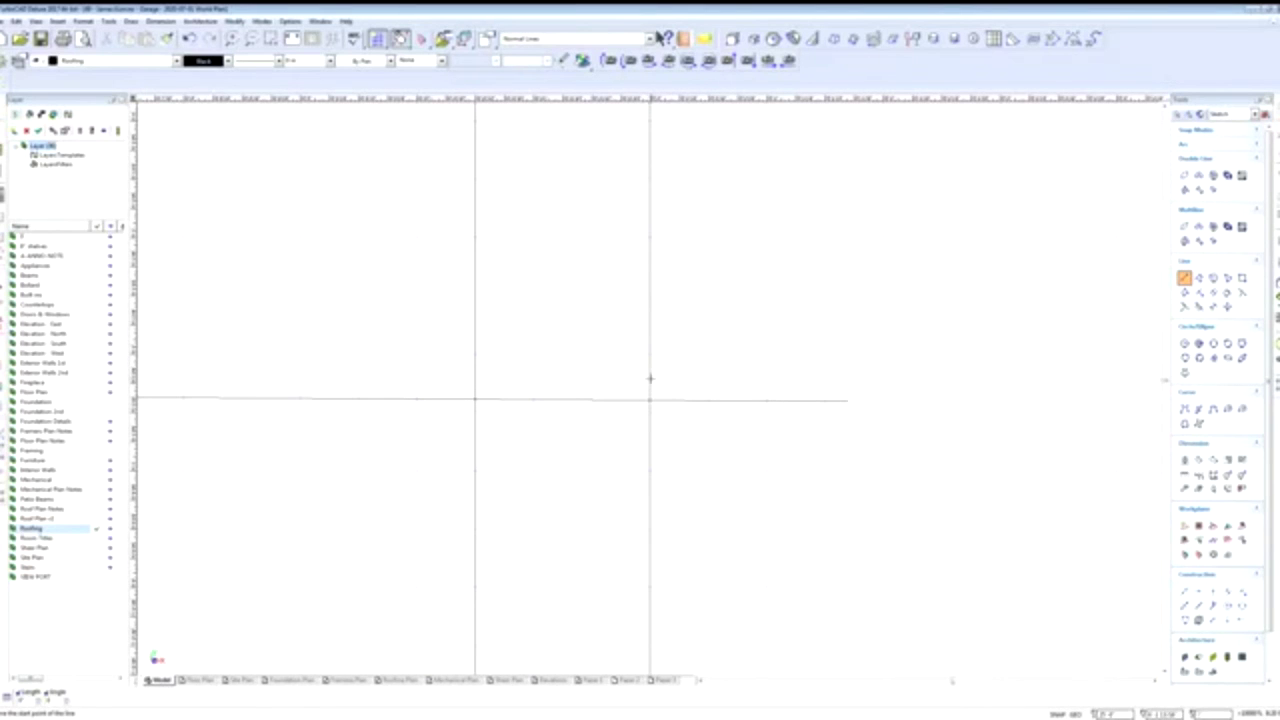
click(650, 380)
scroll(405, 381, down, 4)
scroll(655, 388, down, 4)
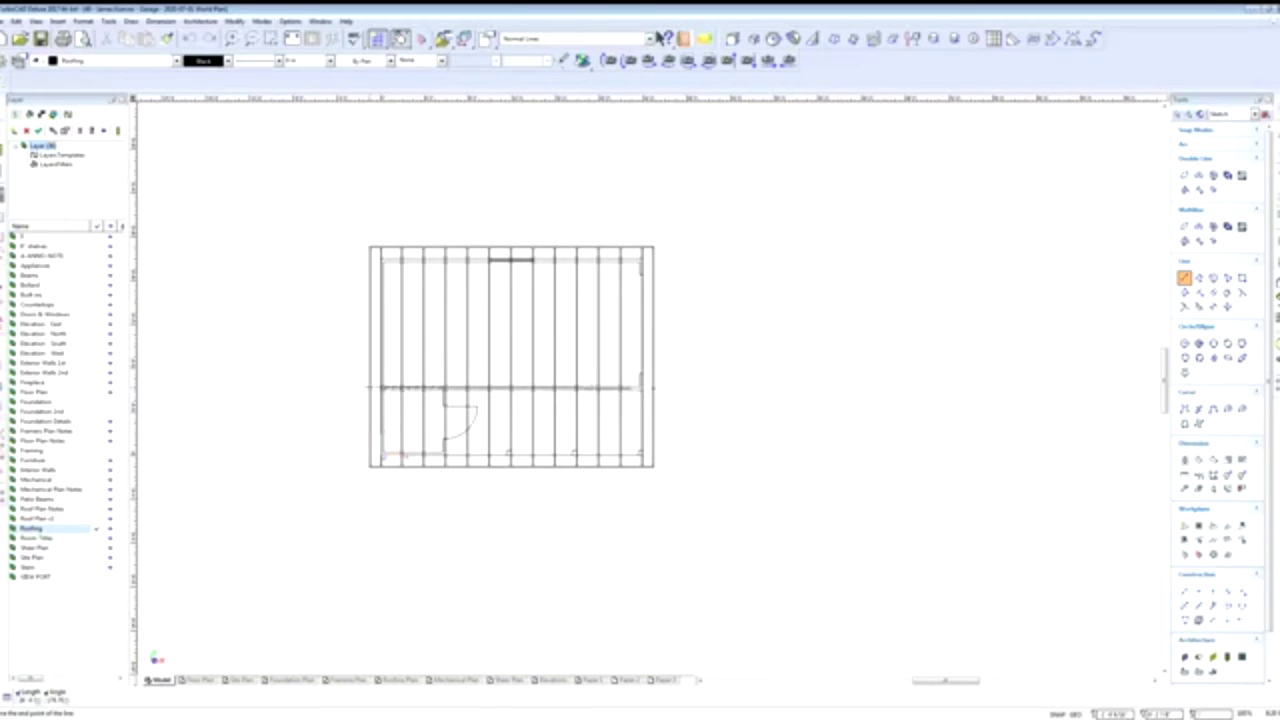
scroll(655, 388, up, 6)
scroll(655, 393, up, 4)
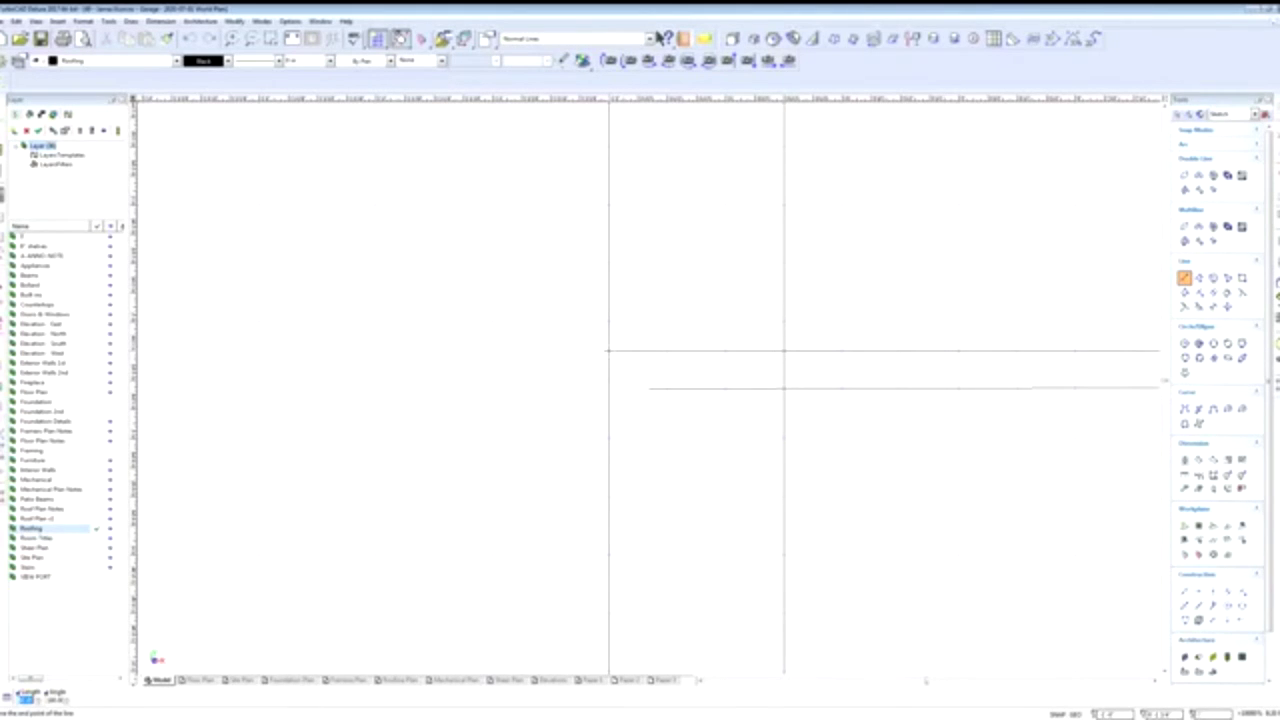
key(Escape)
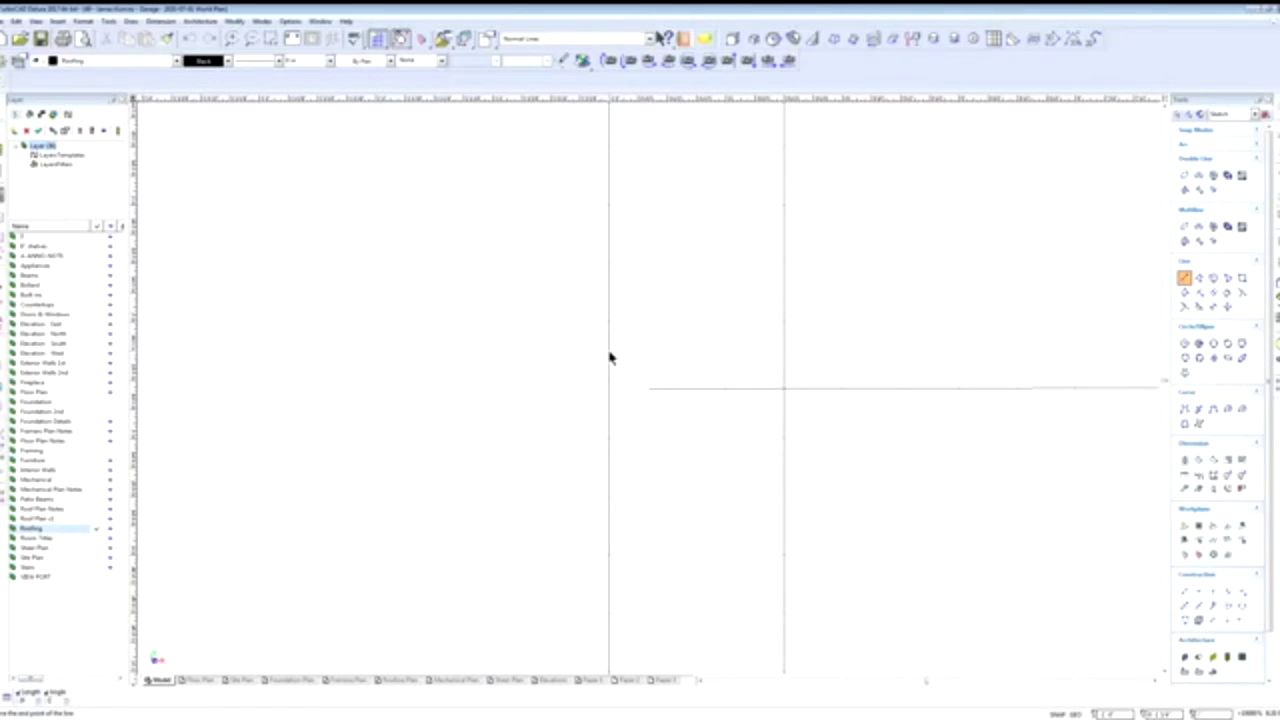
click(609, 350)
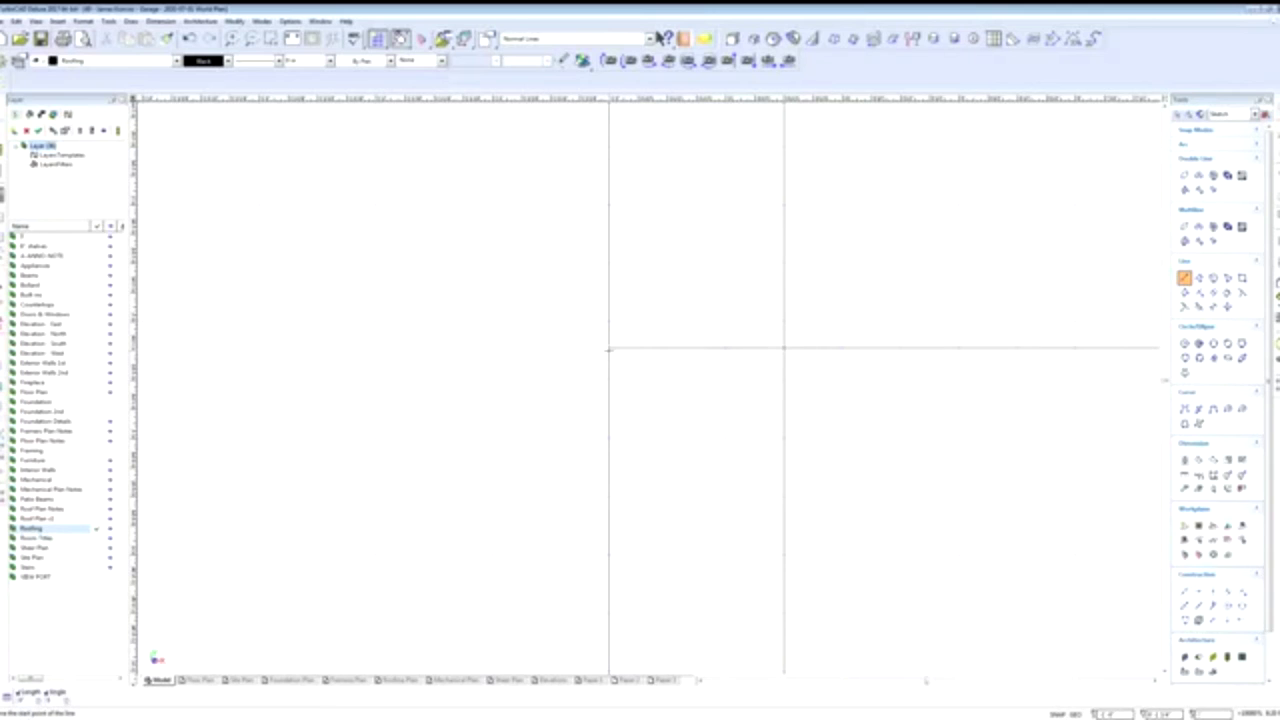
key(Escape)
Delete the short helper line at the right end of the interior wall, keeping the full-width centerline.
scroll(657, 391, down, 3)
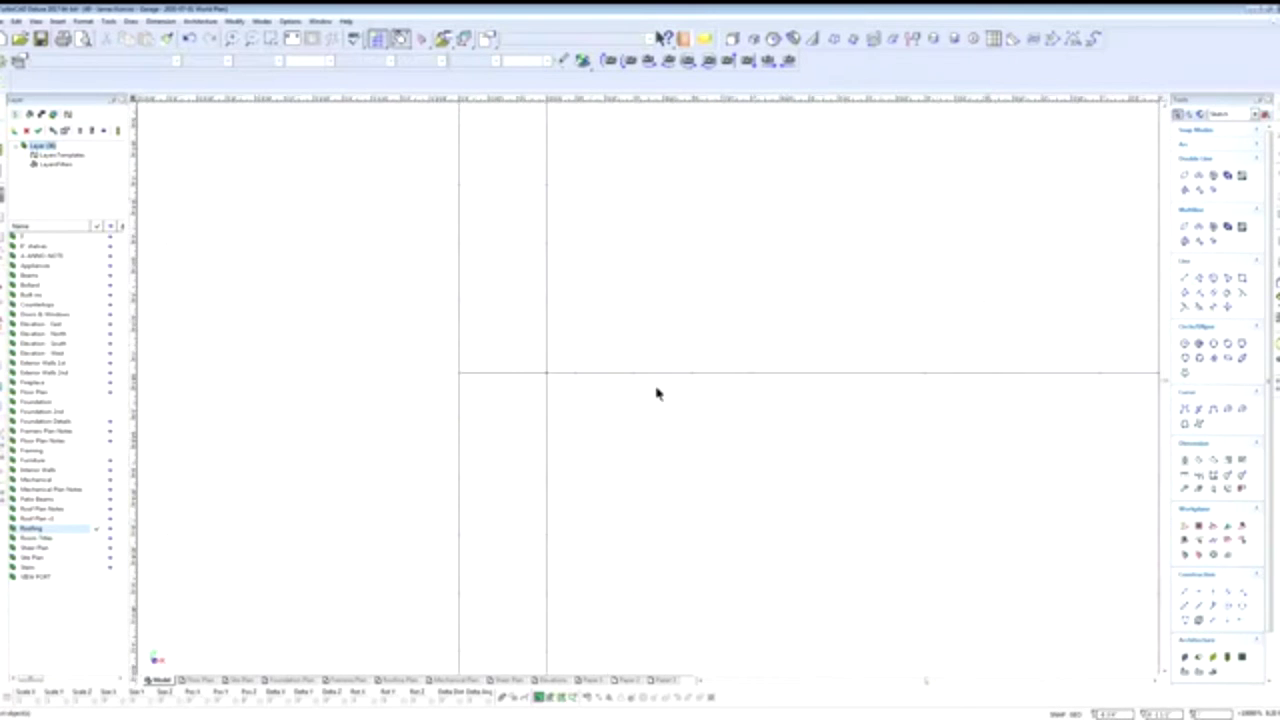
scroll(652, 394, down, 2)
scroll(903, 394, down, 2)
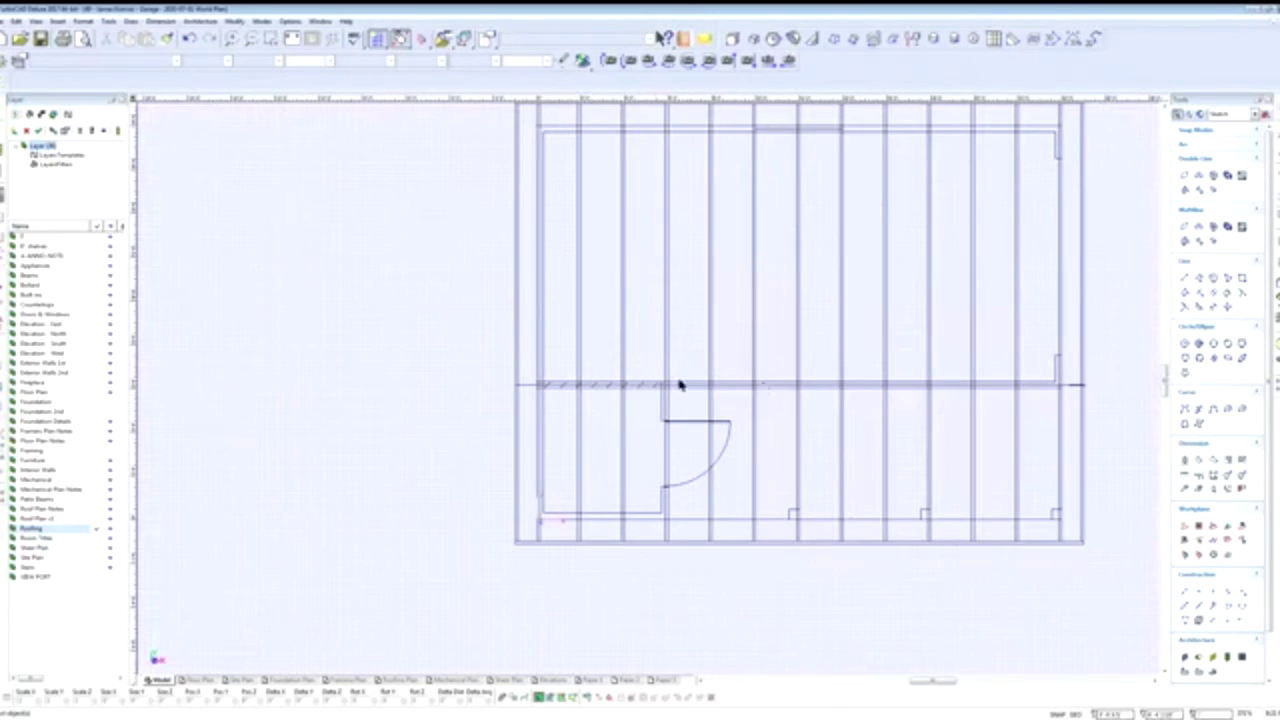
scroll(643, 397, up, 3)
scroll(649, 389, up, 2)
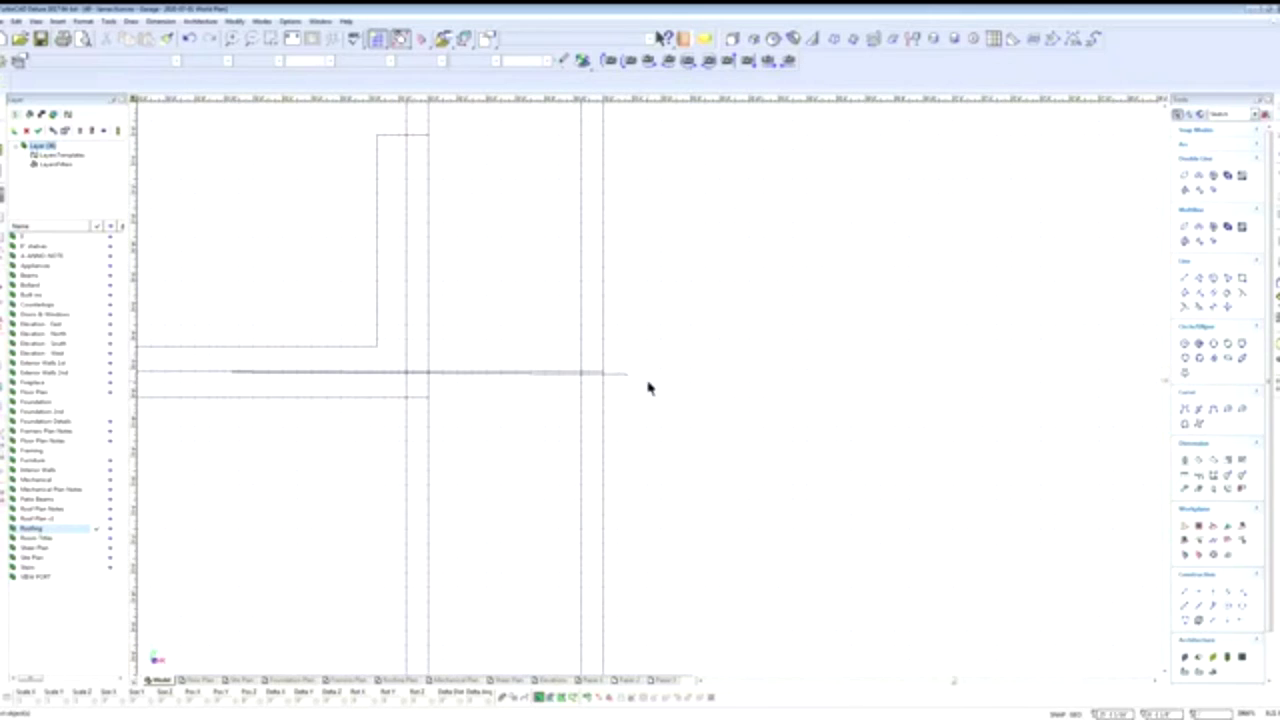
click(625, 381)
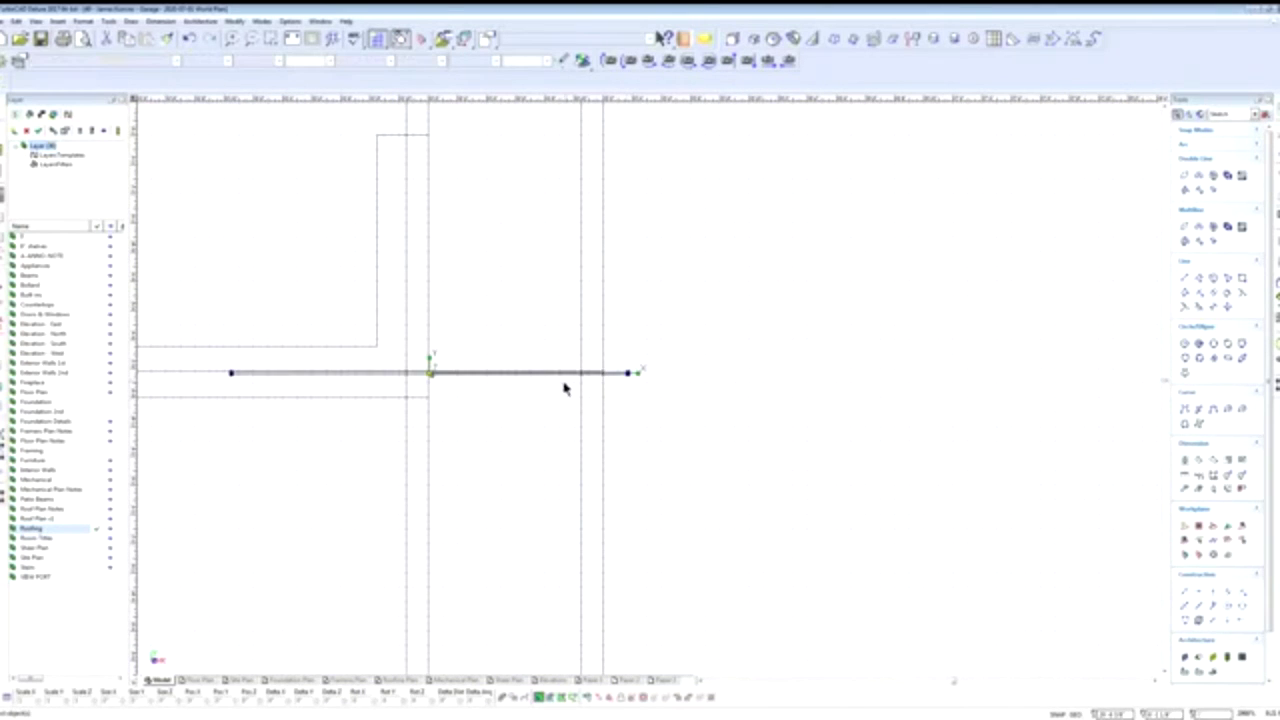
scroll(629, 391, down, 2)
scroll(594, 397, down, 2)
scroll(646, 397, up, 2)
scroll(651, 397, down, 2)
scroll(648, 395, up, 2)
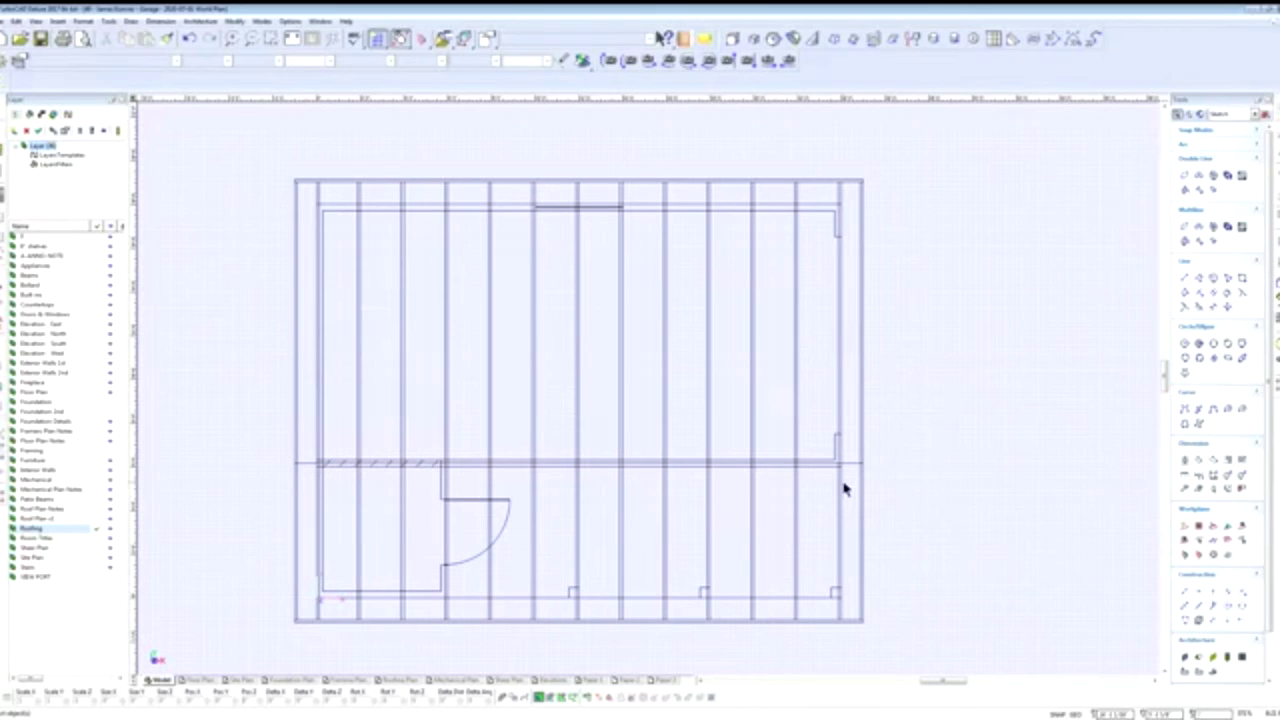
Extend the top wall's outer face with a horizontal line from the upper-right wall corner to just past the roof edge.
click(1185, 279)
scroll(874, 203, up, 2)
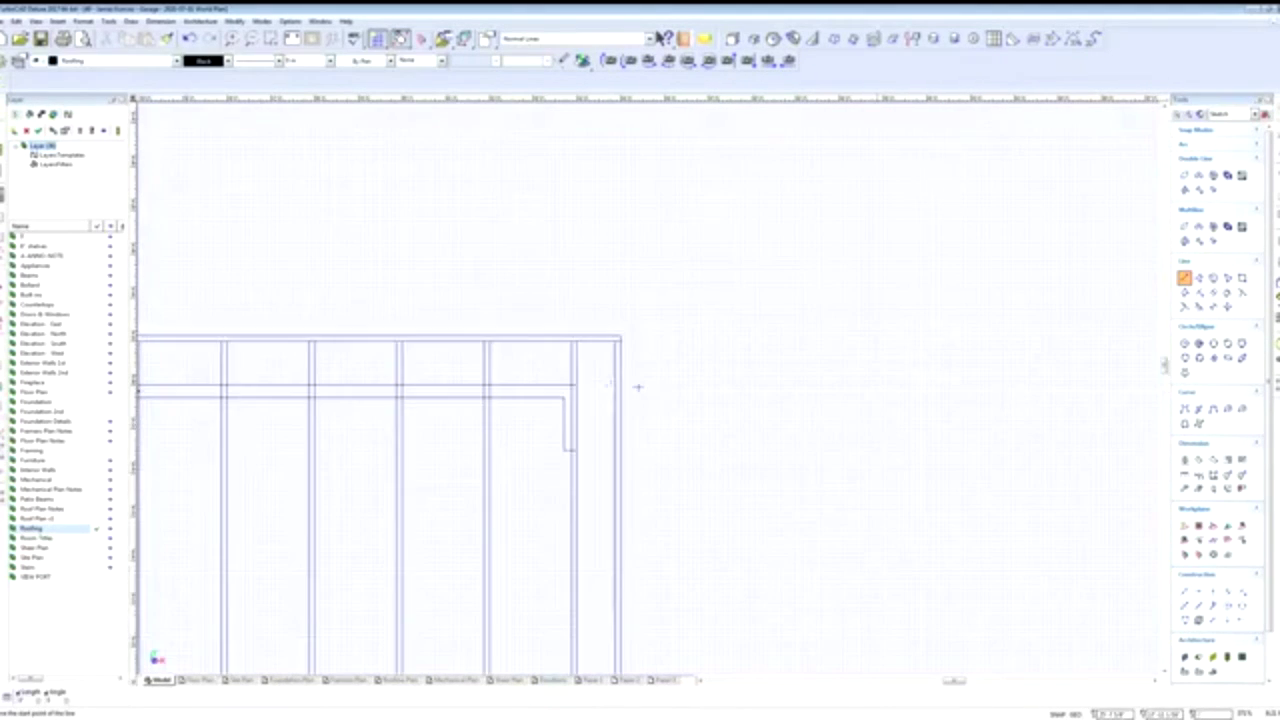
scroll(638, 387, up, 2)
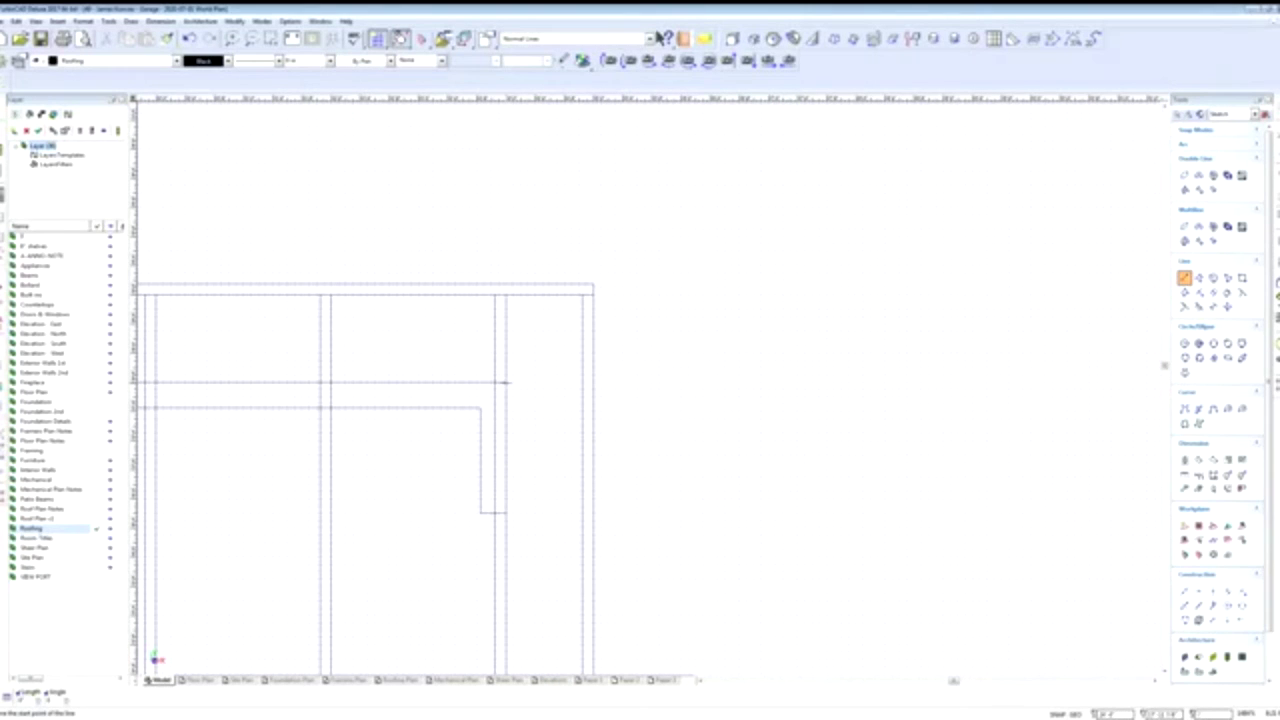
click(505, 382)
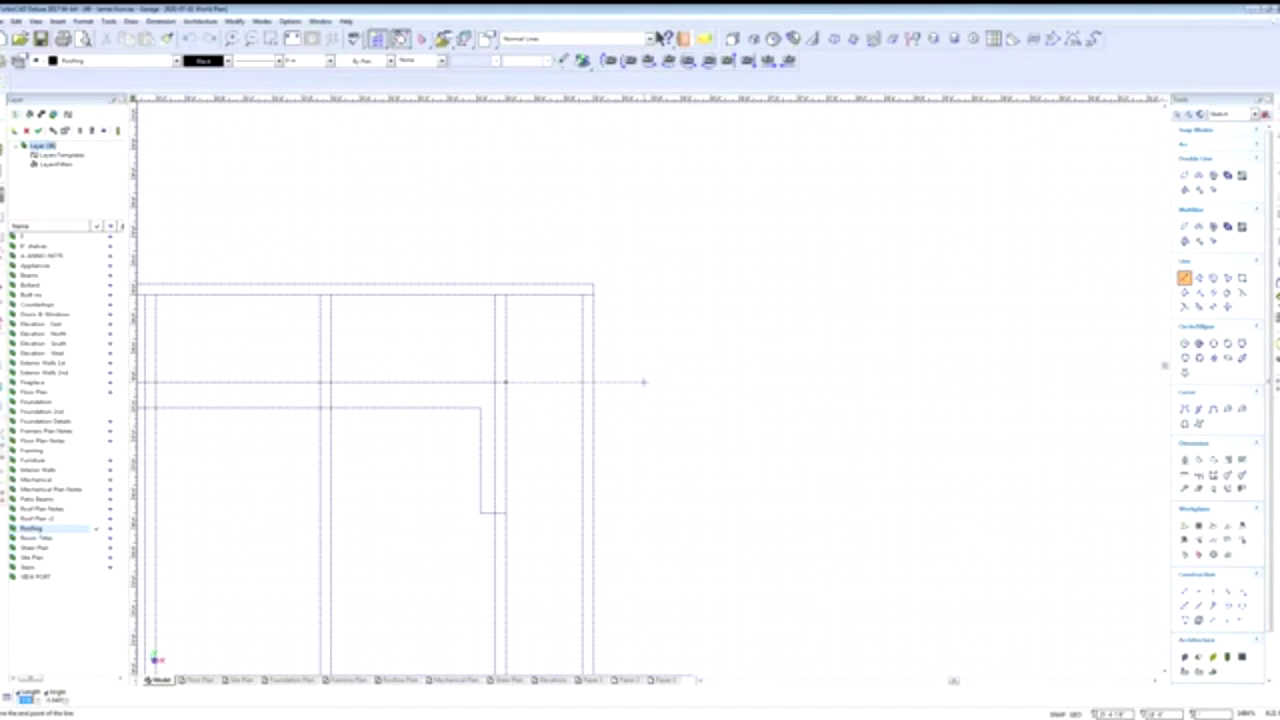
click(644, 382)
key(Escape)
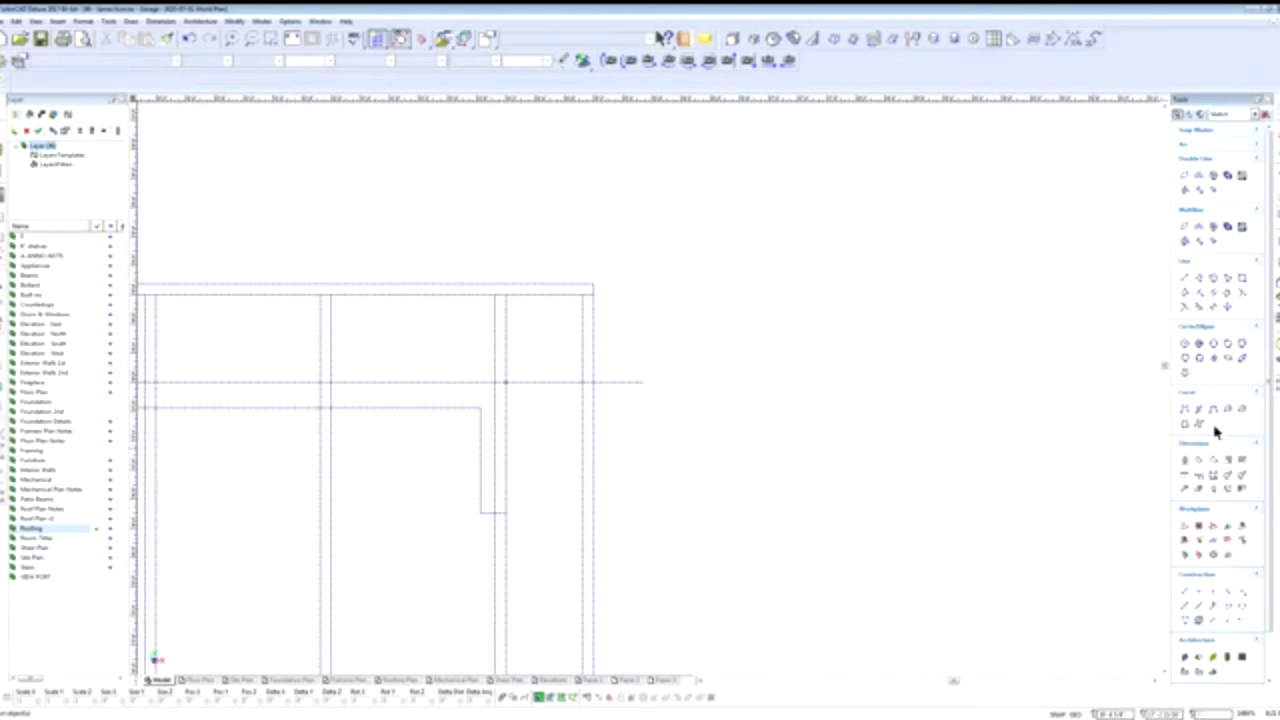
On the Roofing layer, dimension the top overhang vertically from the upper board's lower edge to the wall's extension line, beside the right roof edge.
click(1199, 460)
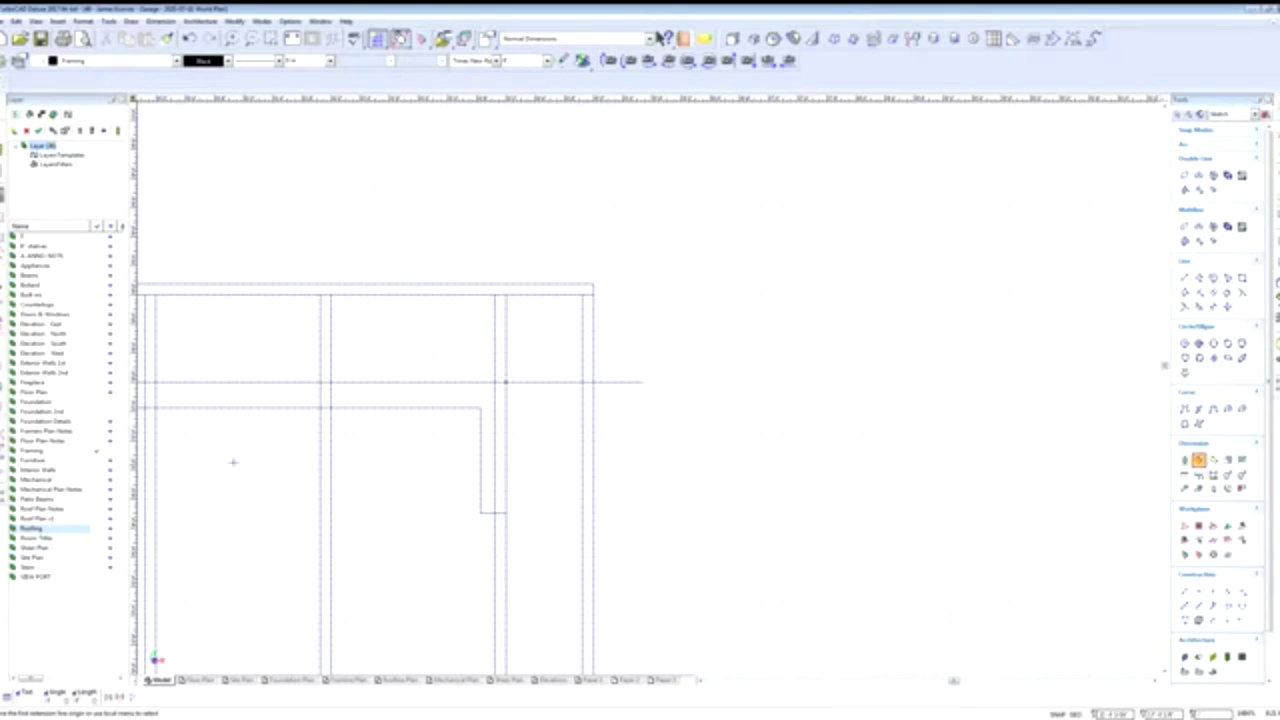
click(97, 529)
right_click(594, 293)
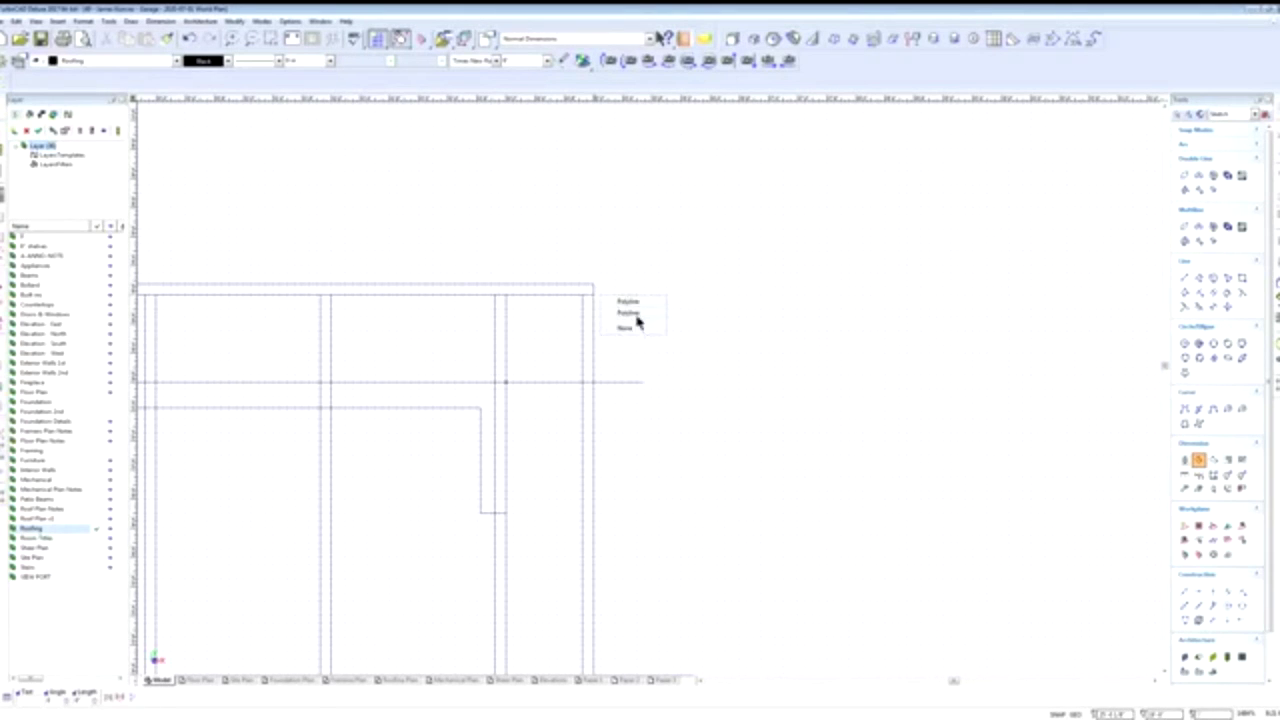
click(630, 305)
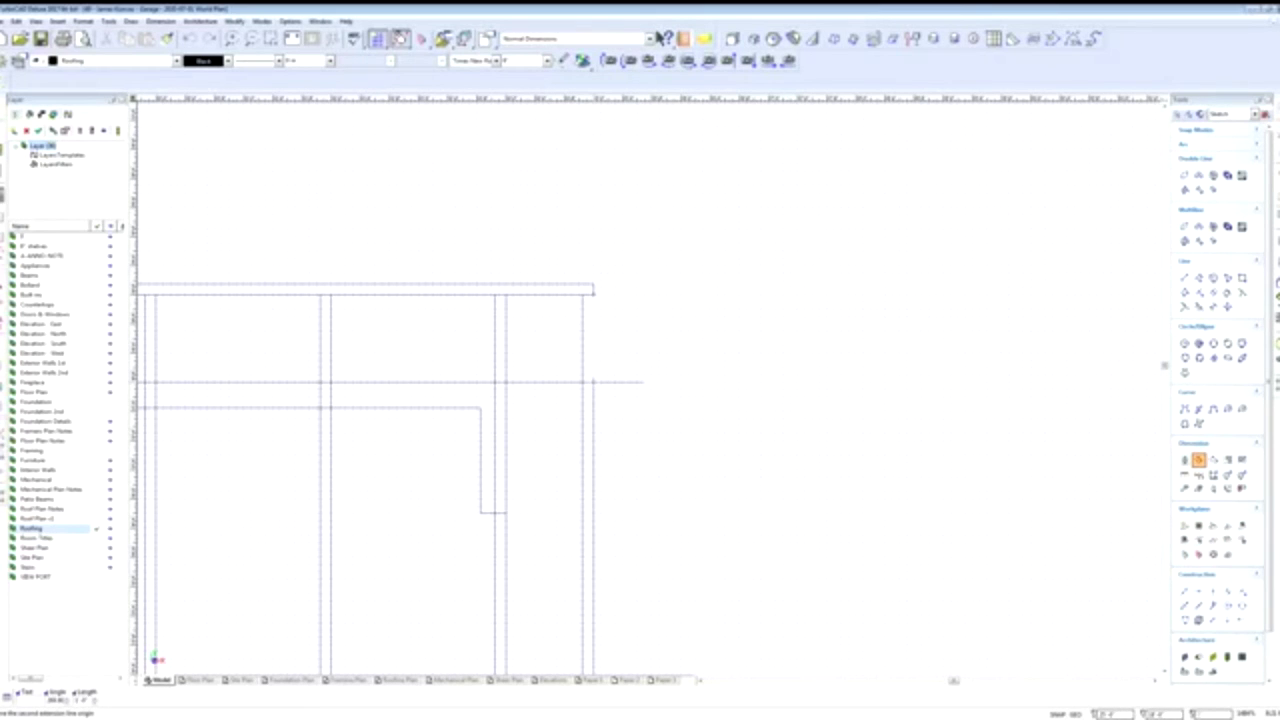
click(593, 381)
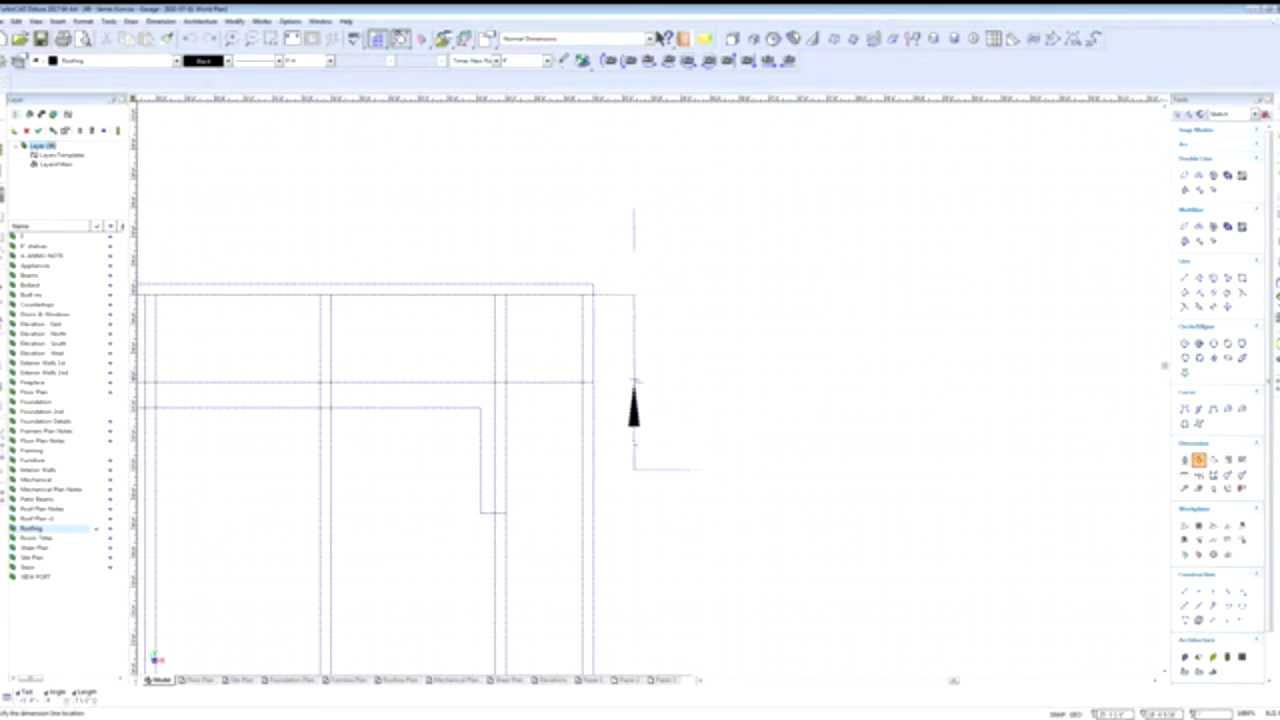
click(642, 380)
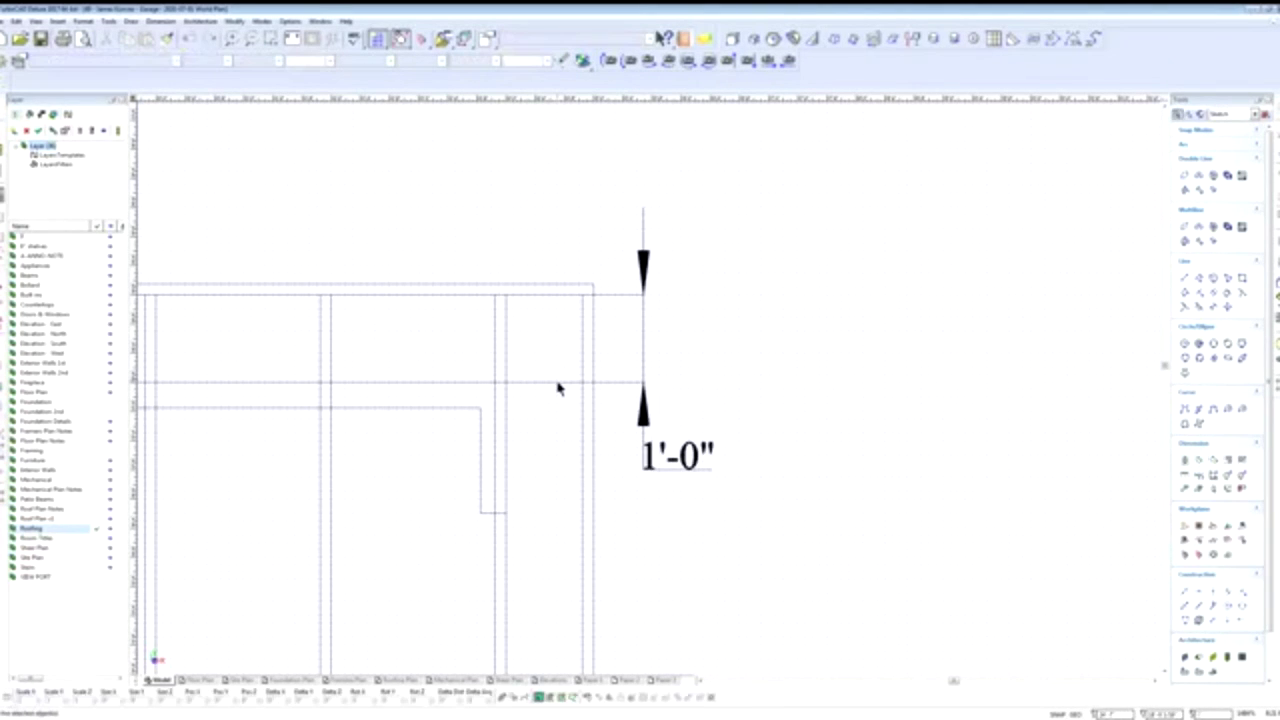
Delete the short helper line extending the top wall's outer face from the upper-right wall corner past the roof edge.
key(Escape)
click(614, 384)
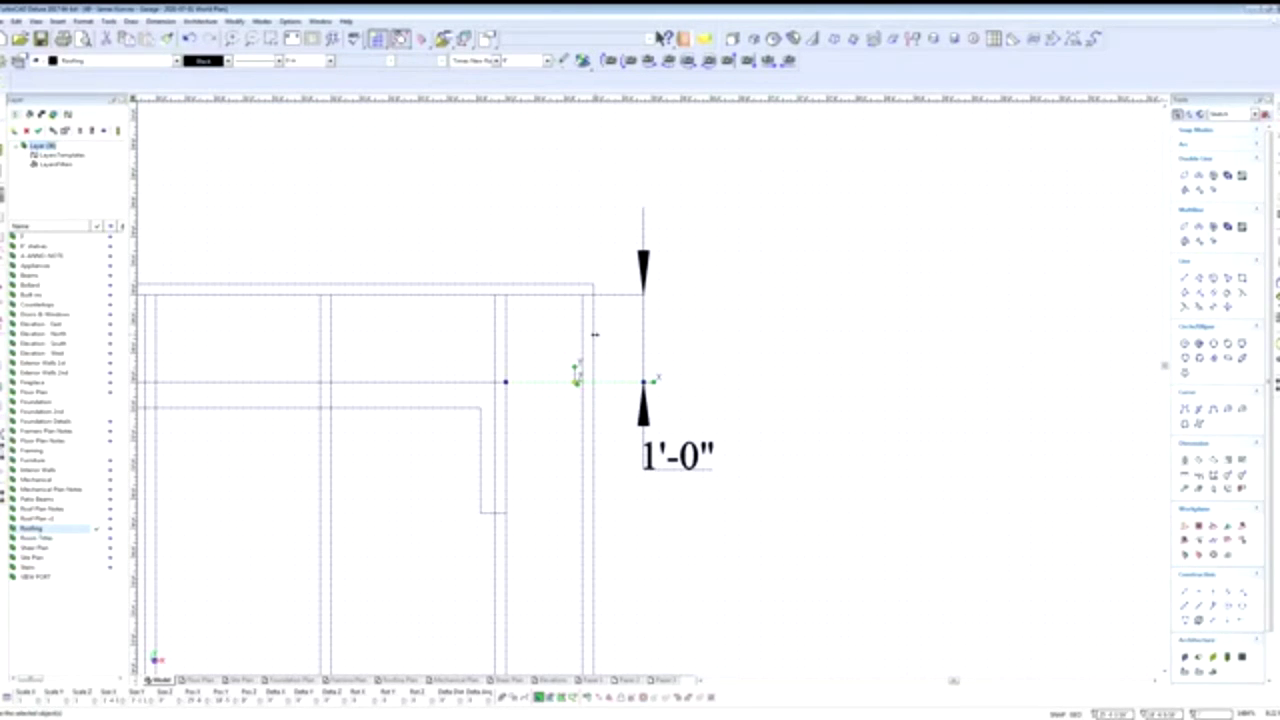
key(Delete)
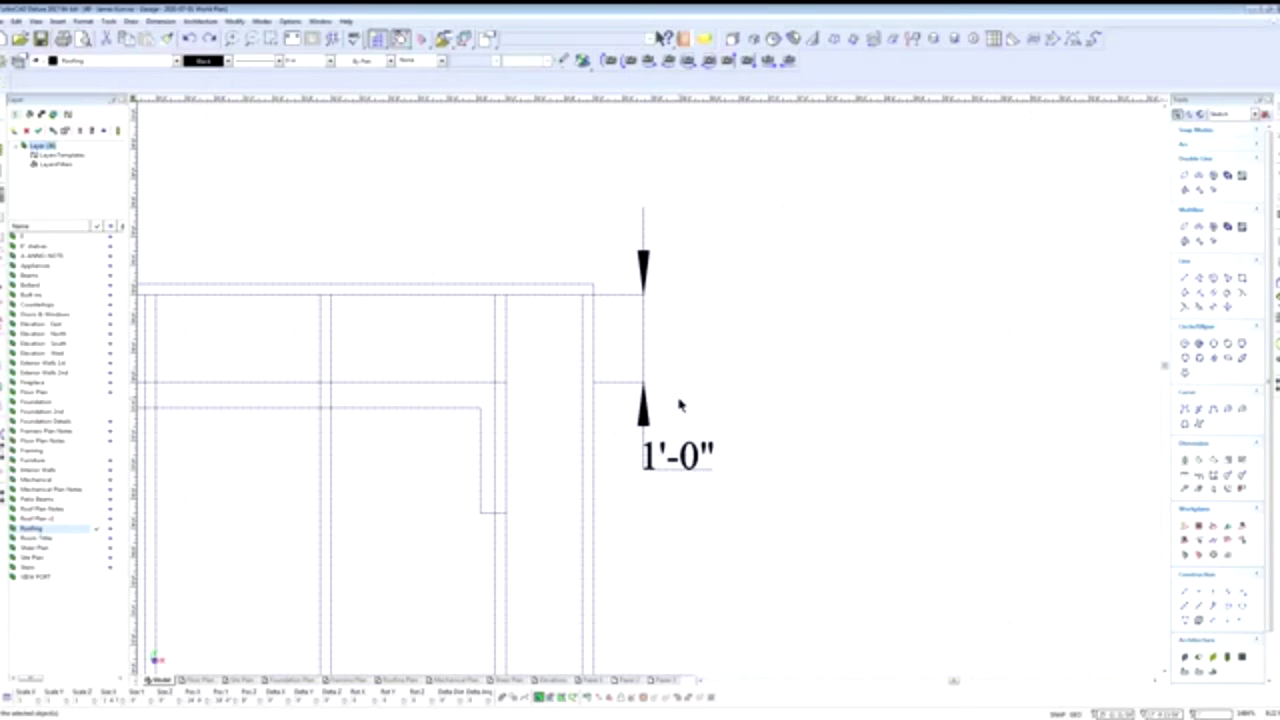
Dimension the upper rafter span vertically from the upper board's lower edge to the interior wall centerline, outside the right roof edge.
scroll(650, 440, down, 2)
scroll(643, 450, down, 2)
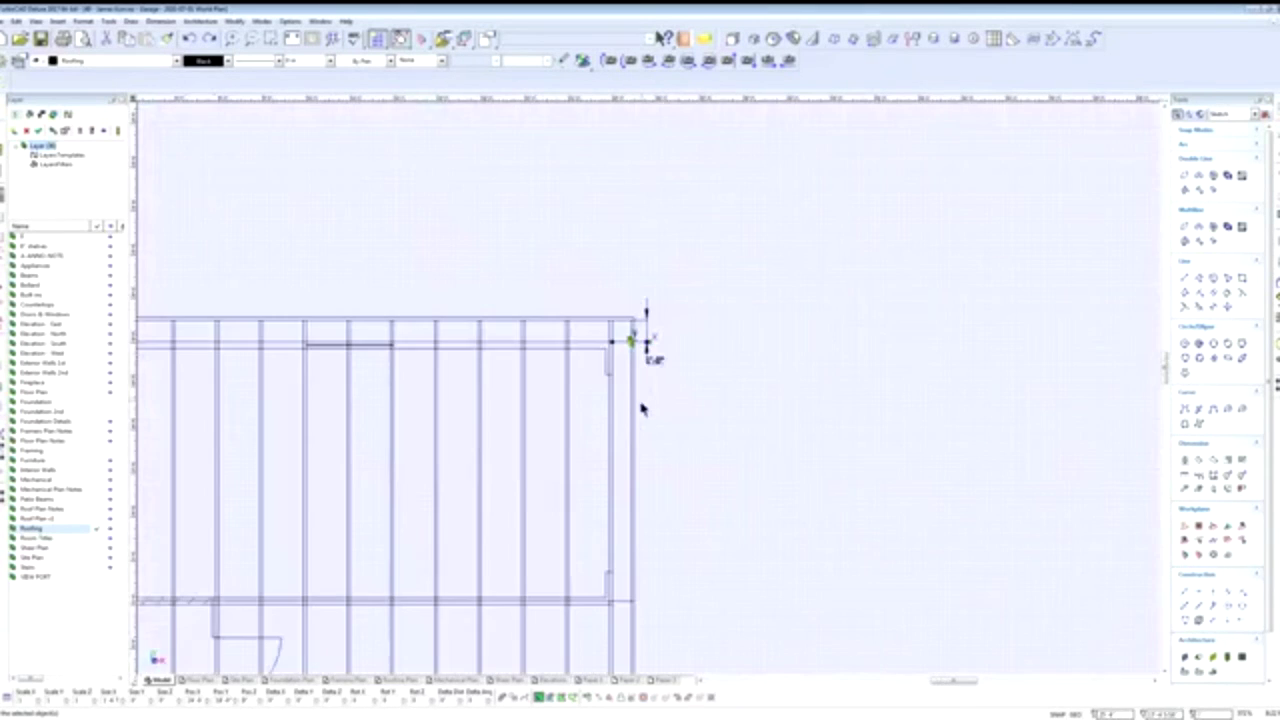
scroll(646, 410, down, 2)
scroll(655, 430, up, 3)
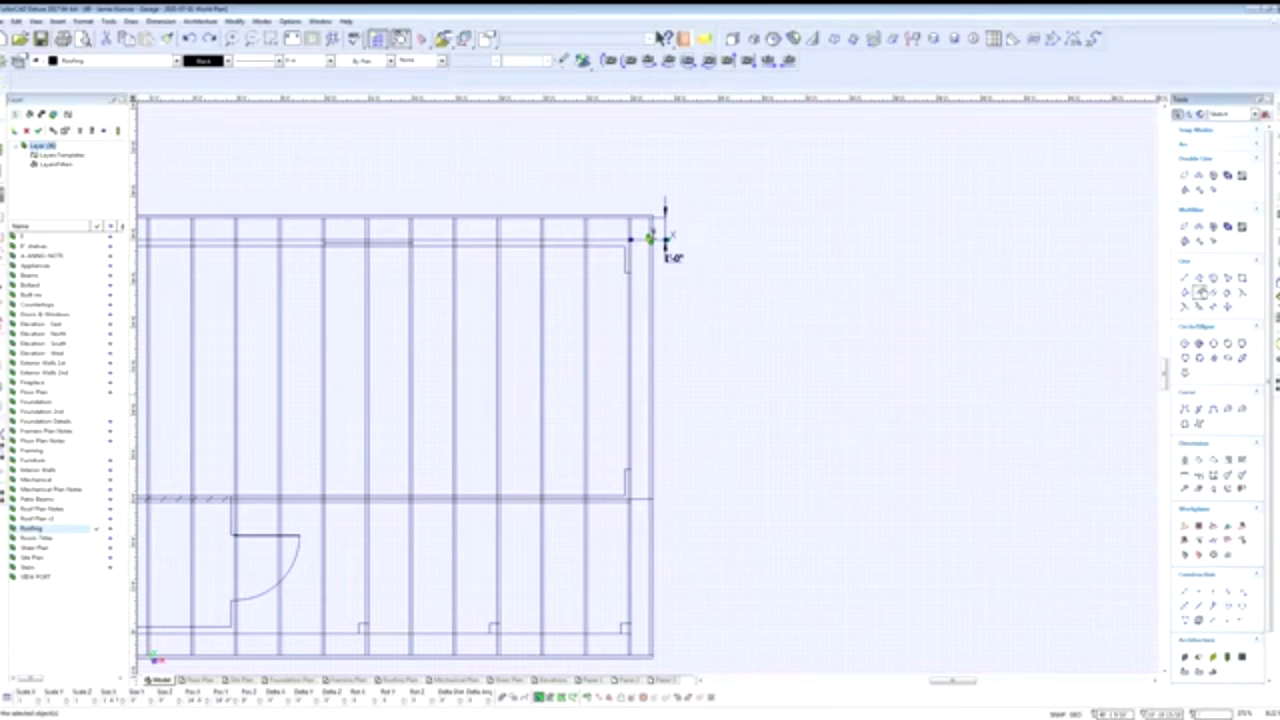
click(1199, 459)
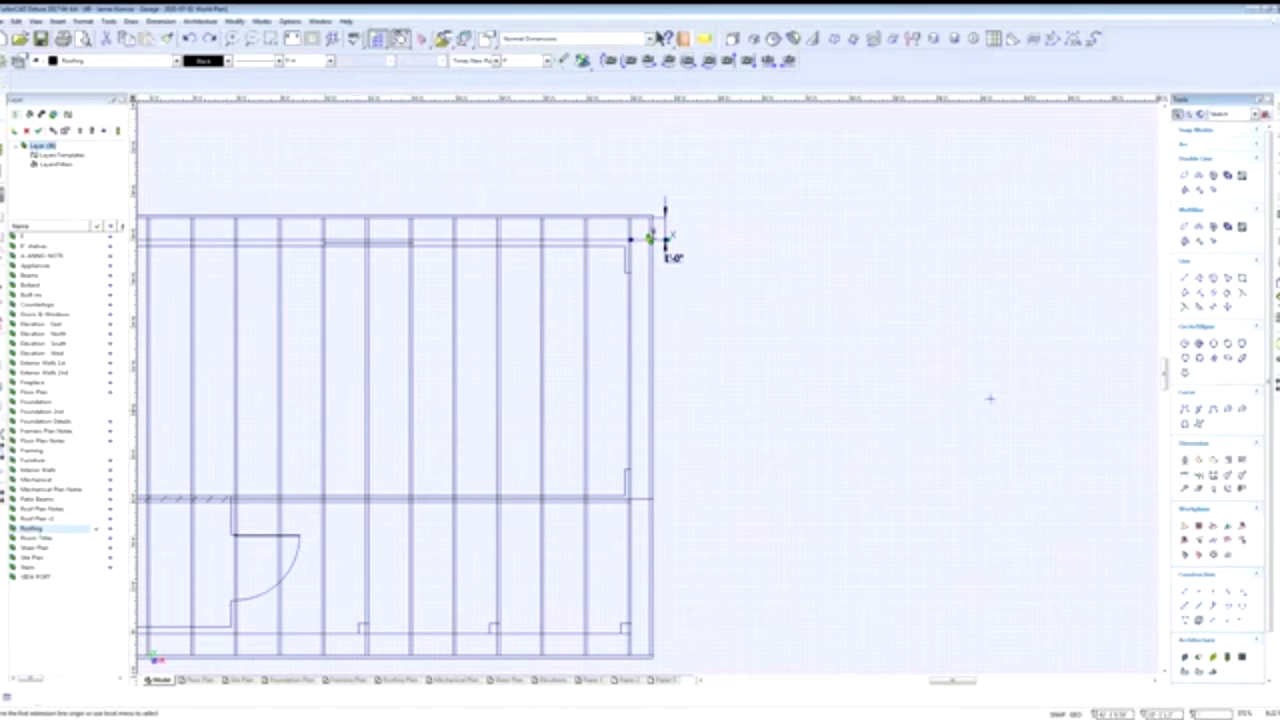
scroll(655, 217, up, 5)
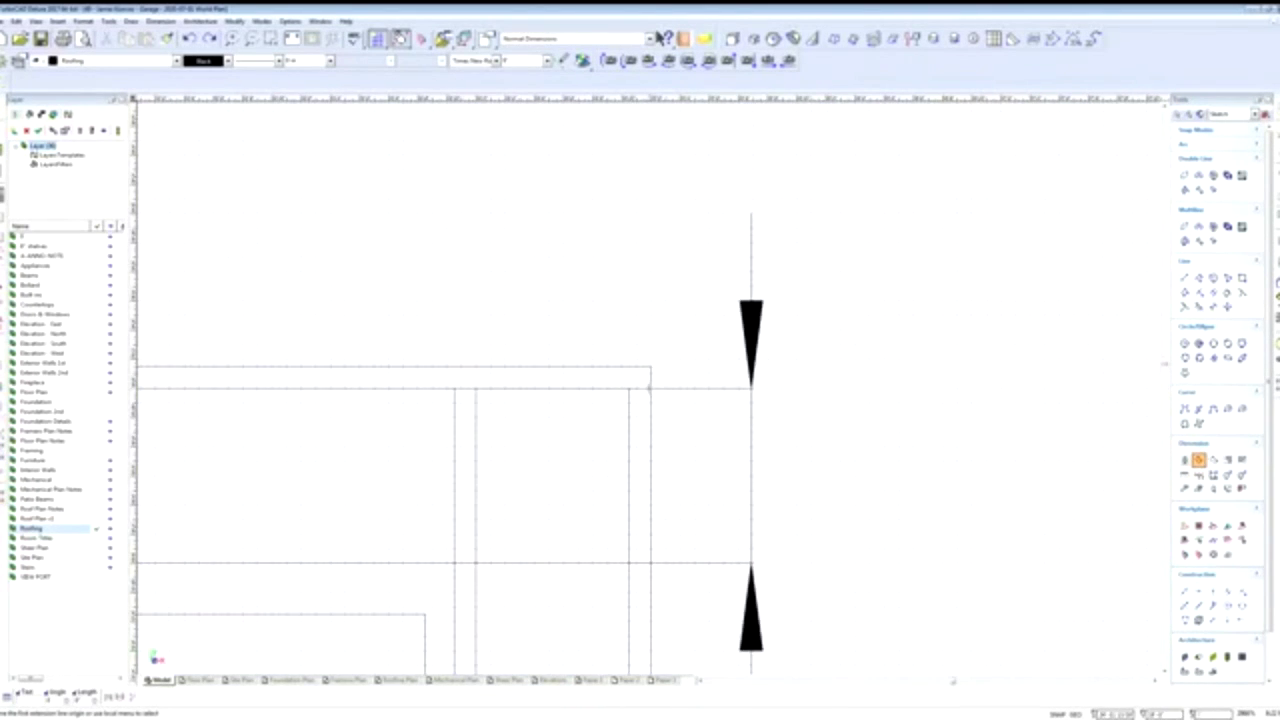
right_click(651, 389)
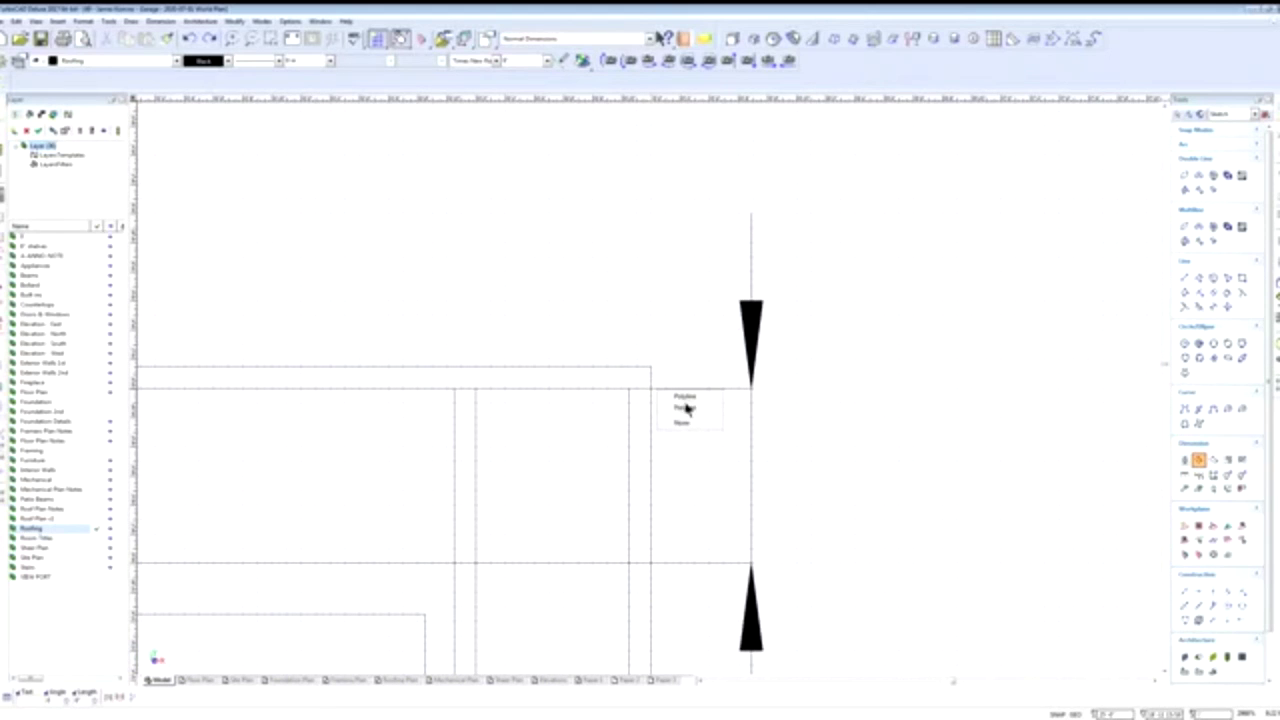
click(686, 404)
scroll(650, 385, down, 3)
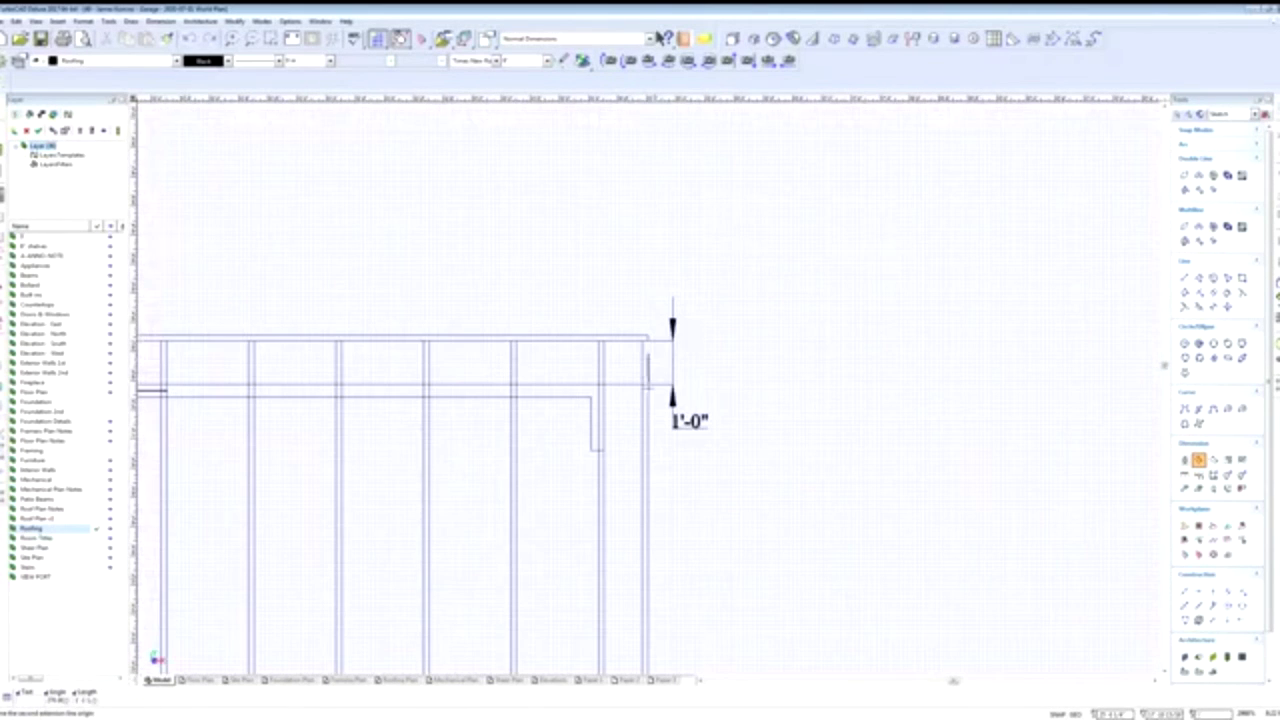
scroll(650, 384, down, 3)
scroll(657, 360, down, 2)
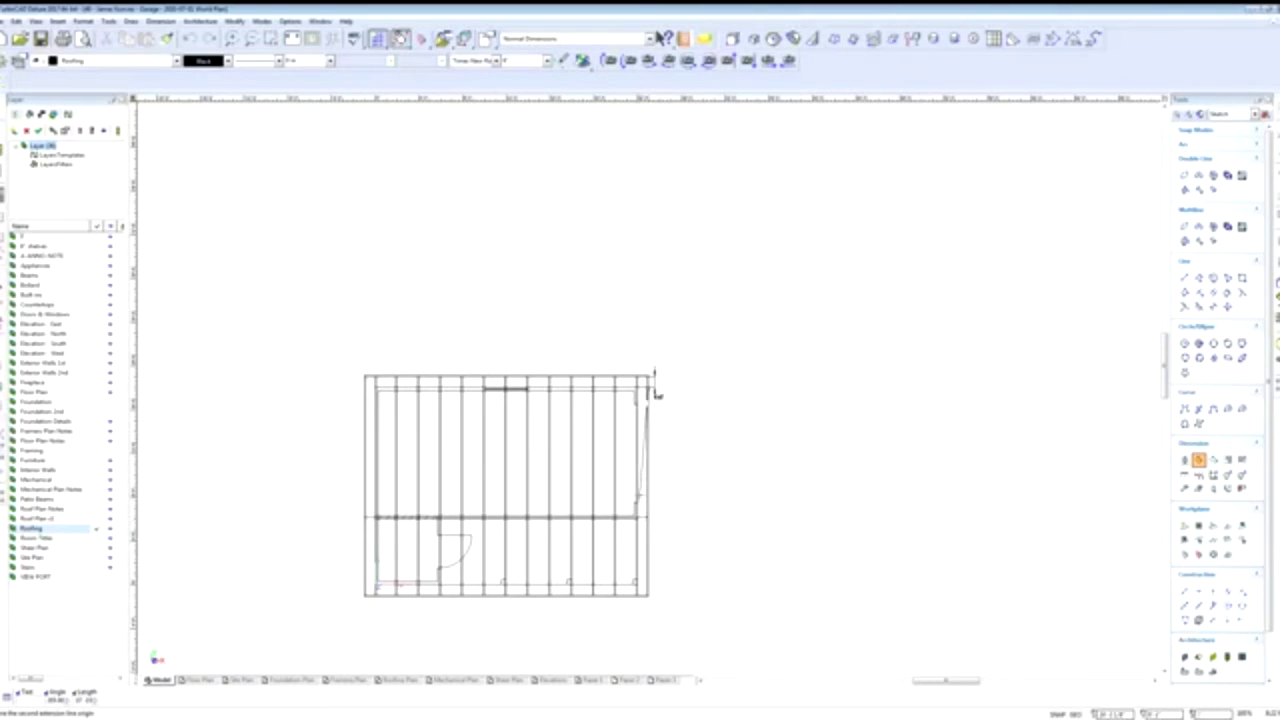
scroll(652, 388, up, 5)
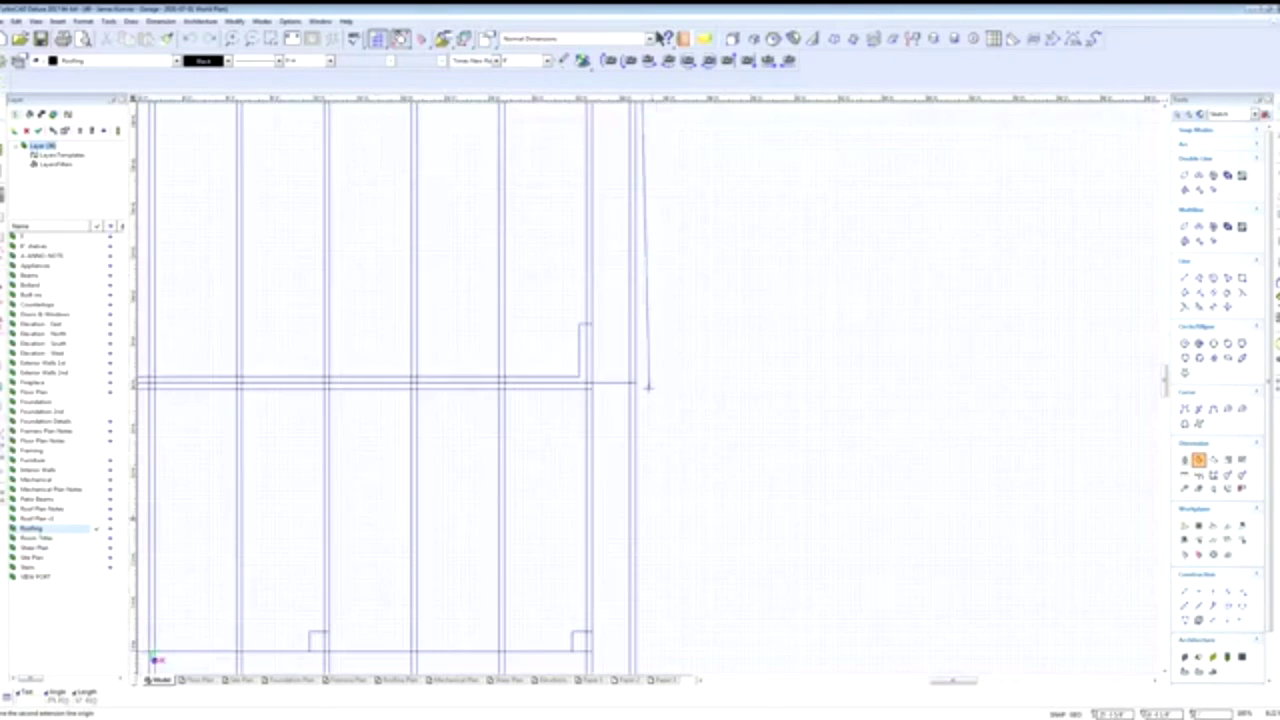
click(641, 380)
scroll(641, 380, down, 5)
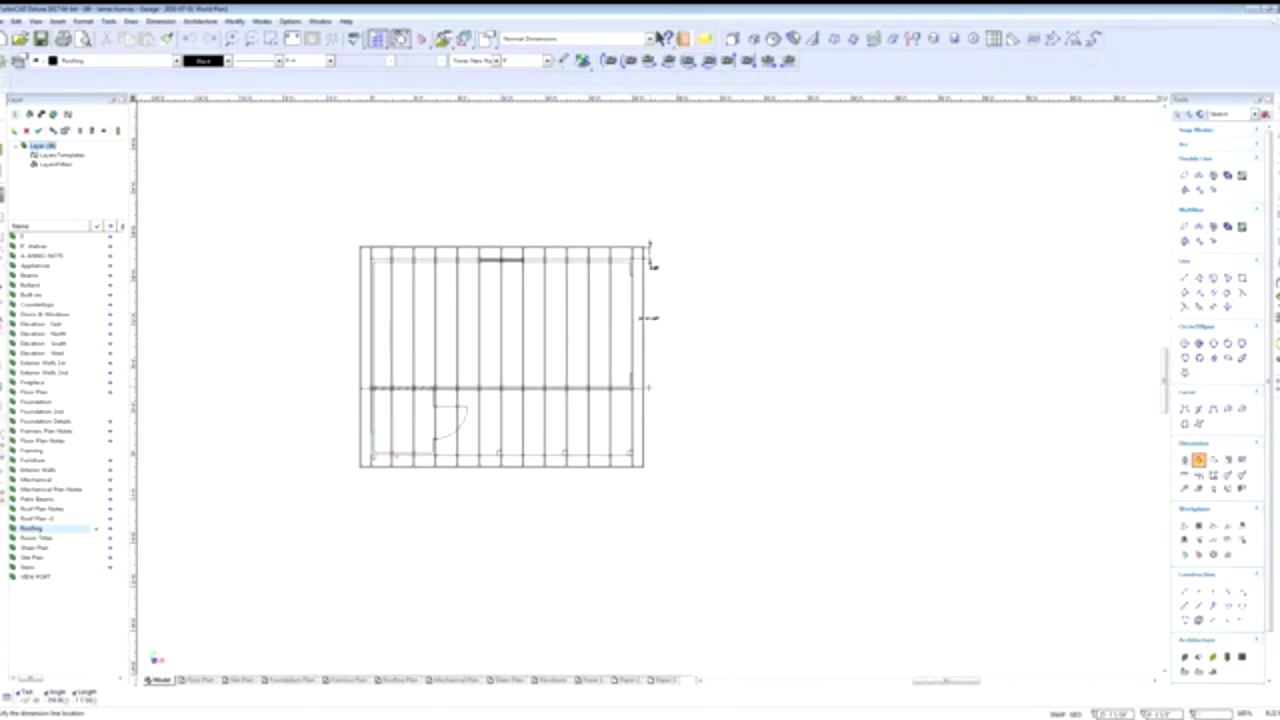
key(Escape)
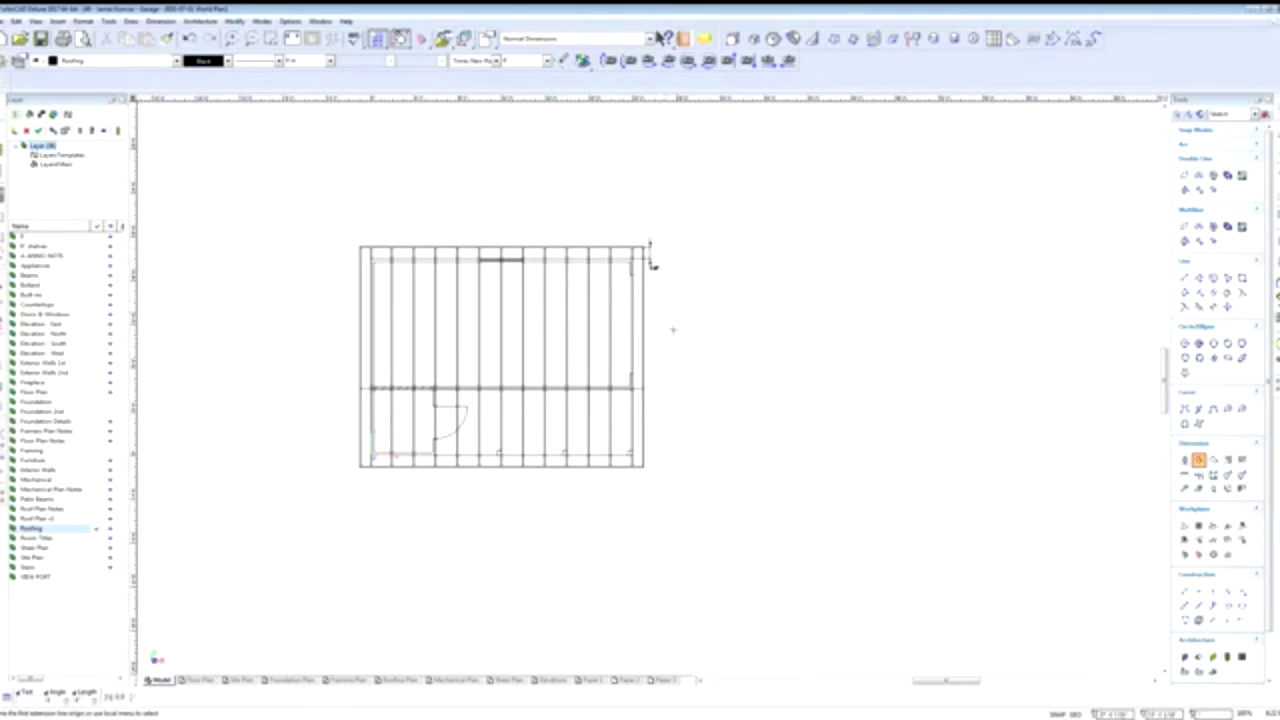
Try to dimension the lower rafter span from the lower board's upper edge at the right roof corner up to the wall centerline.
scroll(651, 262, up, 5)
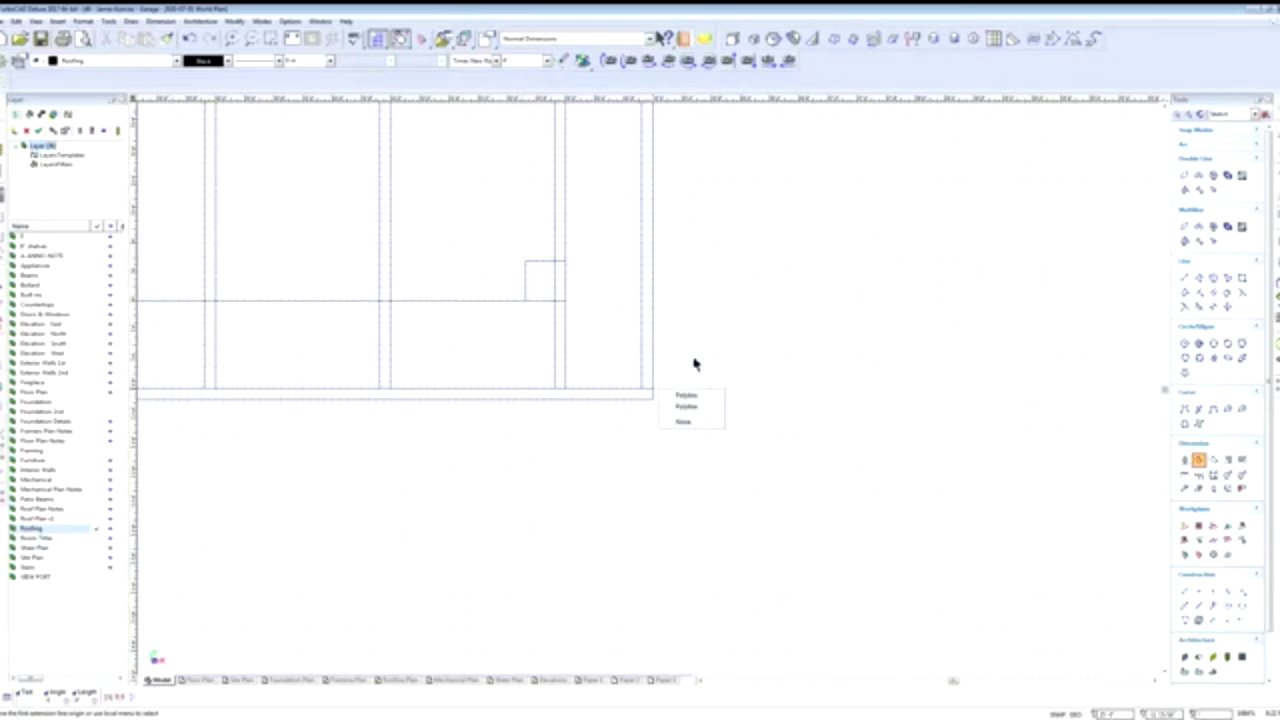
click(686, 396)
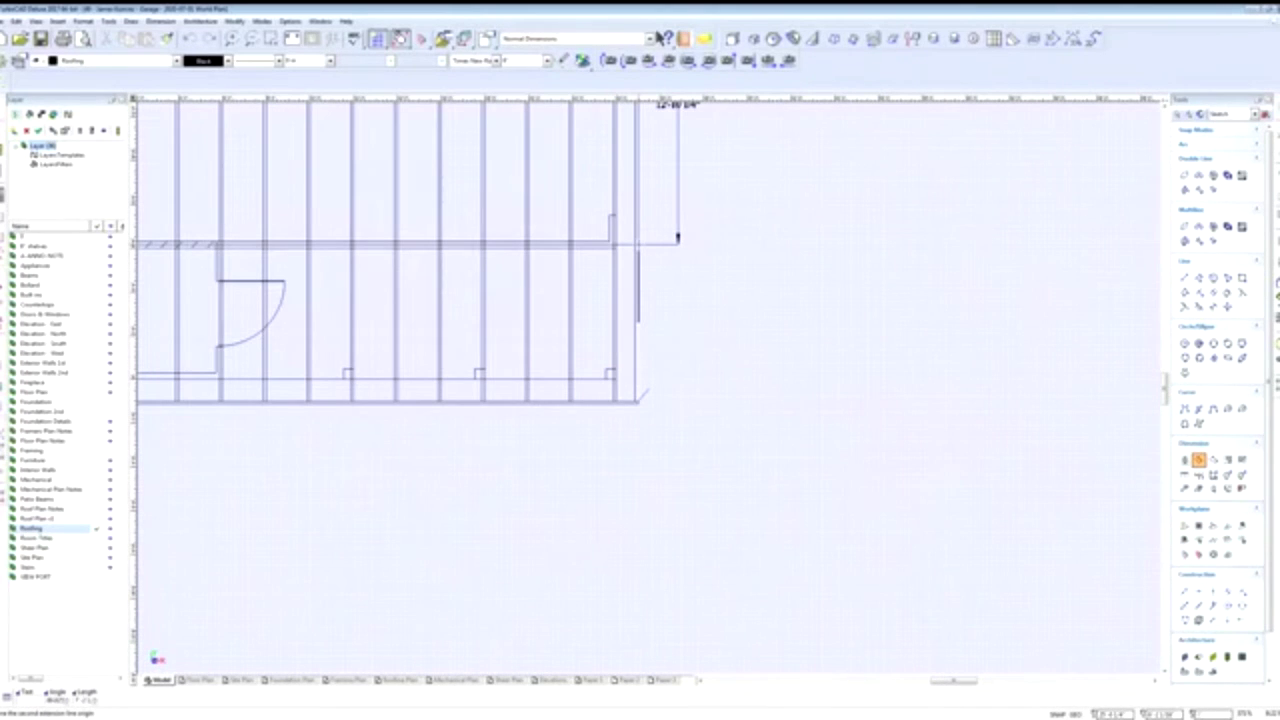
click(640, 243)
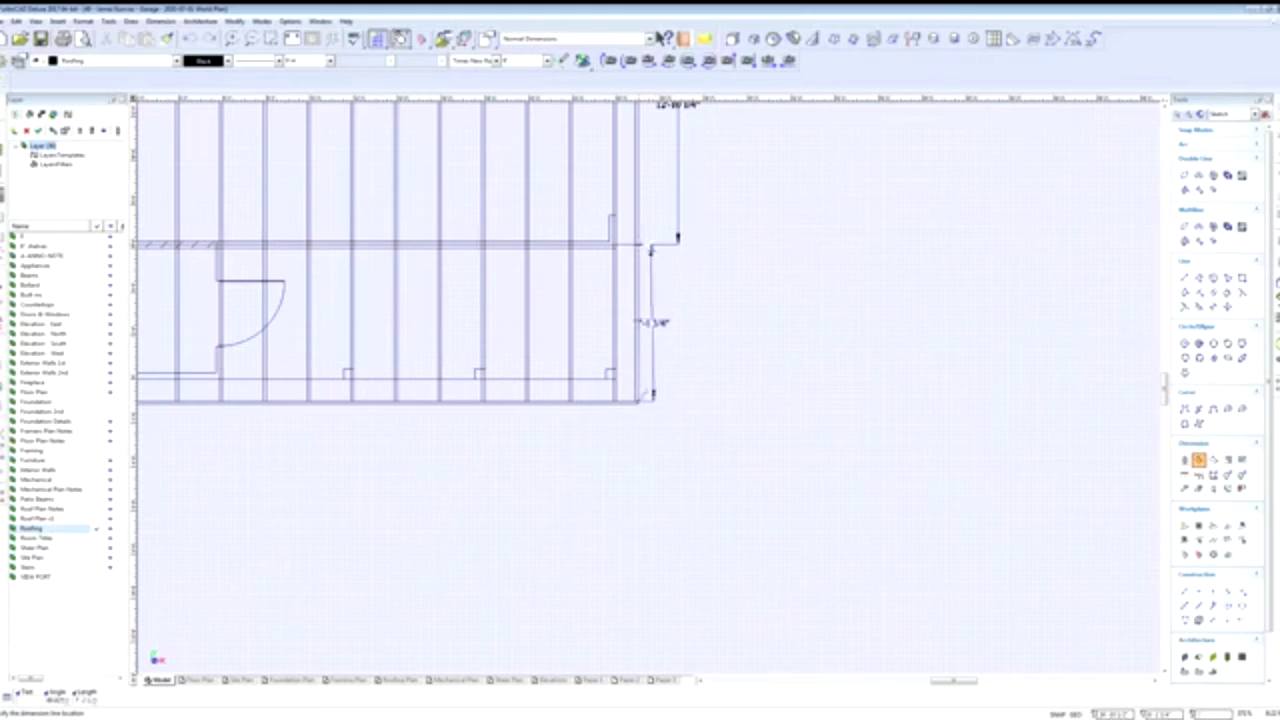
key(Escape)
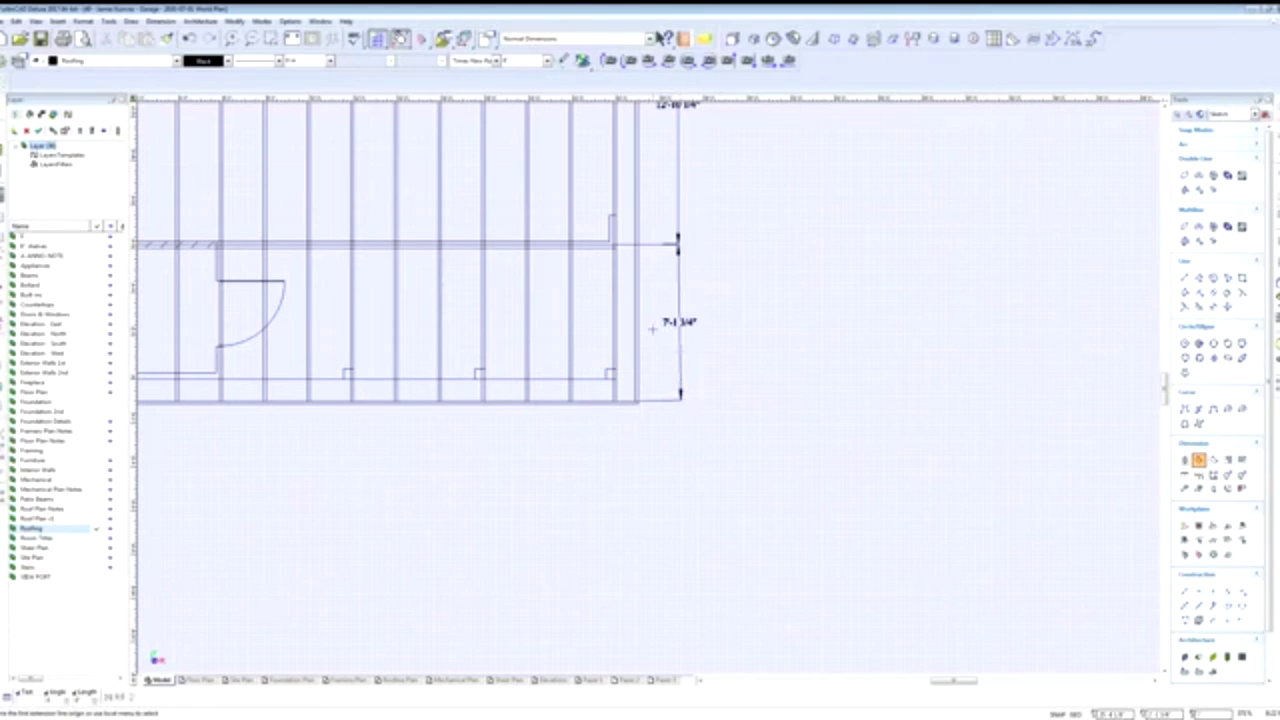
Inspect both ends of the slanted lower-span dimension beside the right roof edge and remove it.
scroll(660, 356, down, 3)
scroll(640, 380, up, 6)
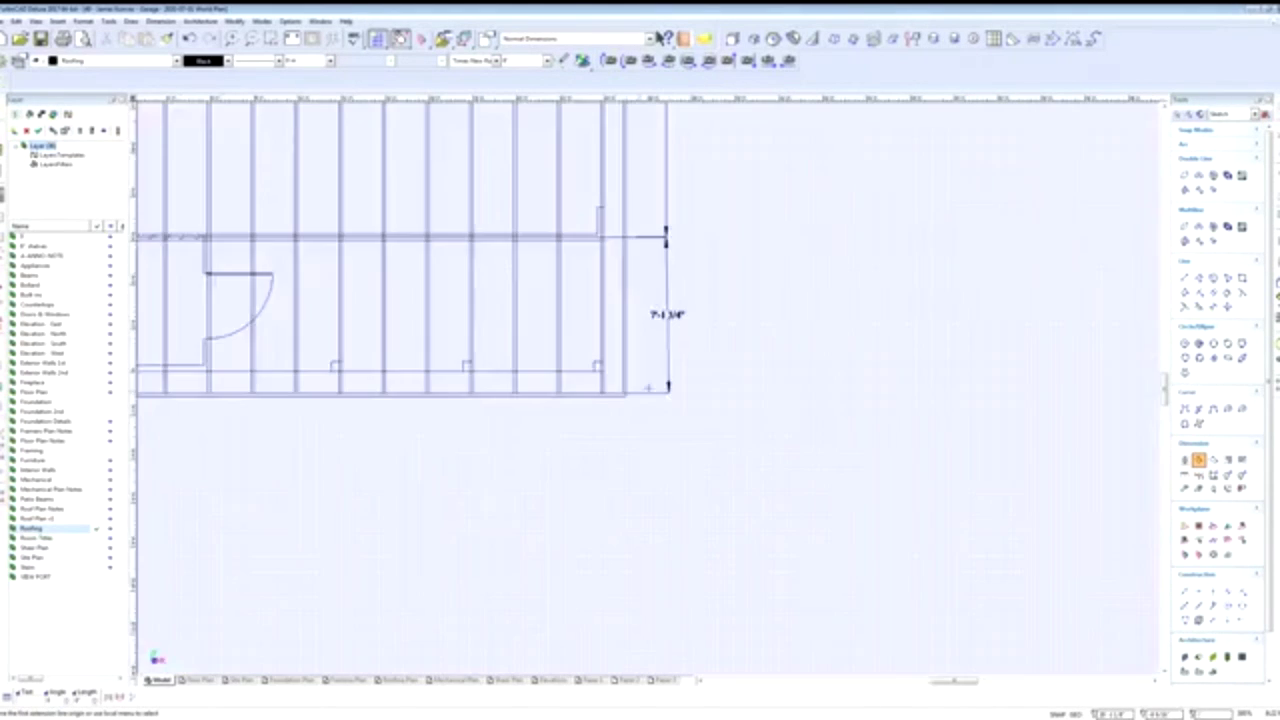
scroll(669, 297, down, 3)
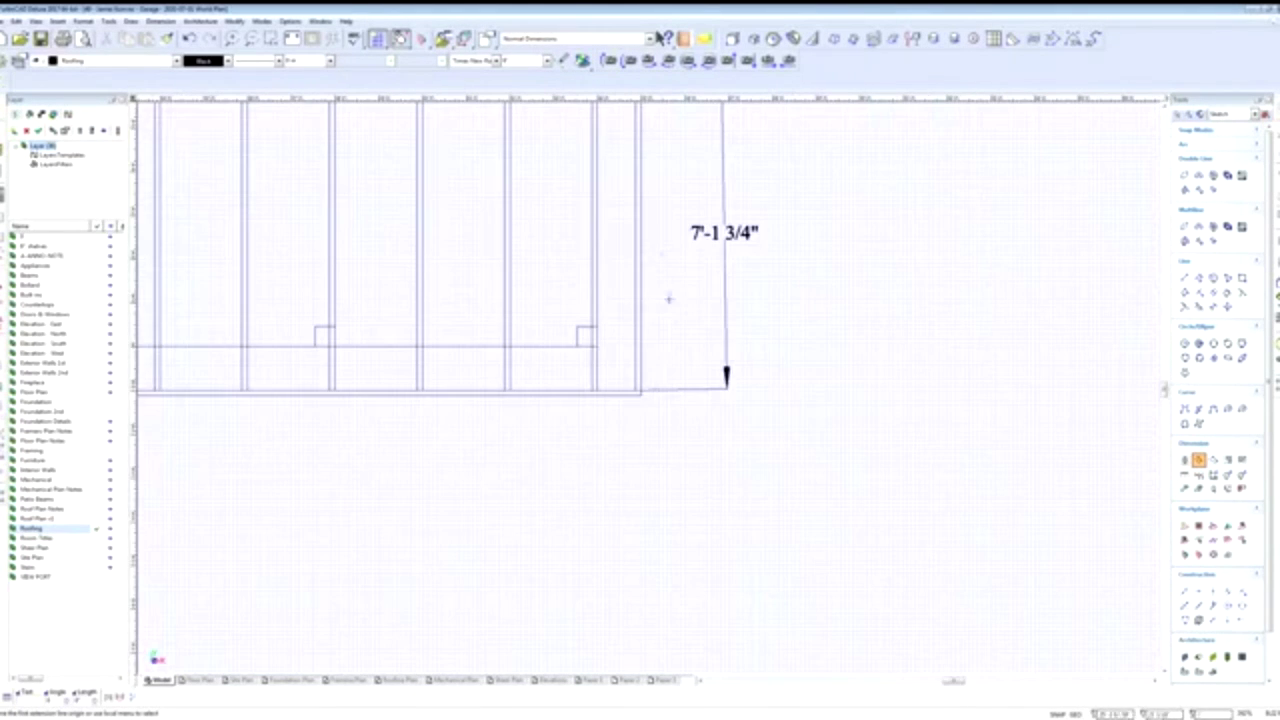
scroll(648, 387, down, 2)
scroll(651, 300, up, 6)
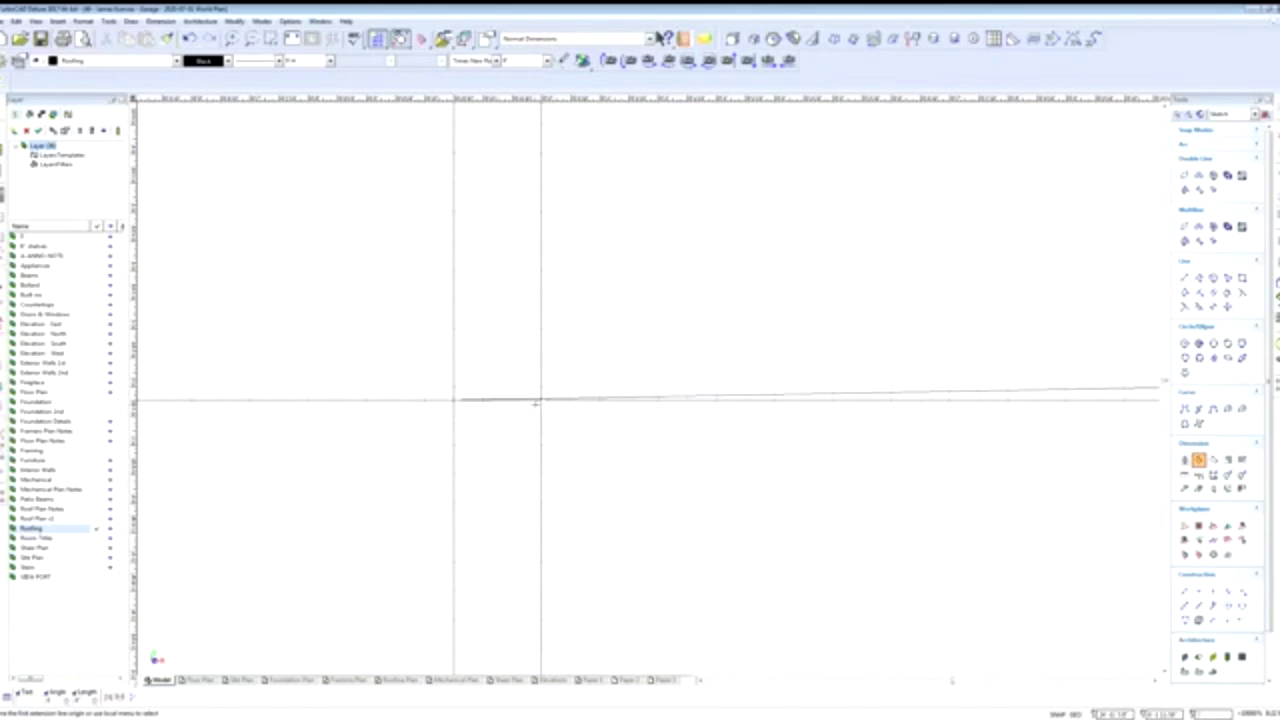
scroll(676, 420, down, 4)
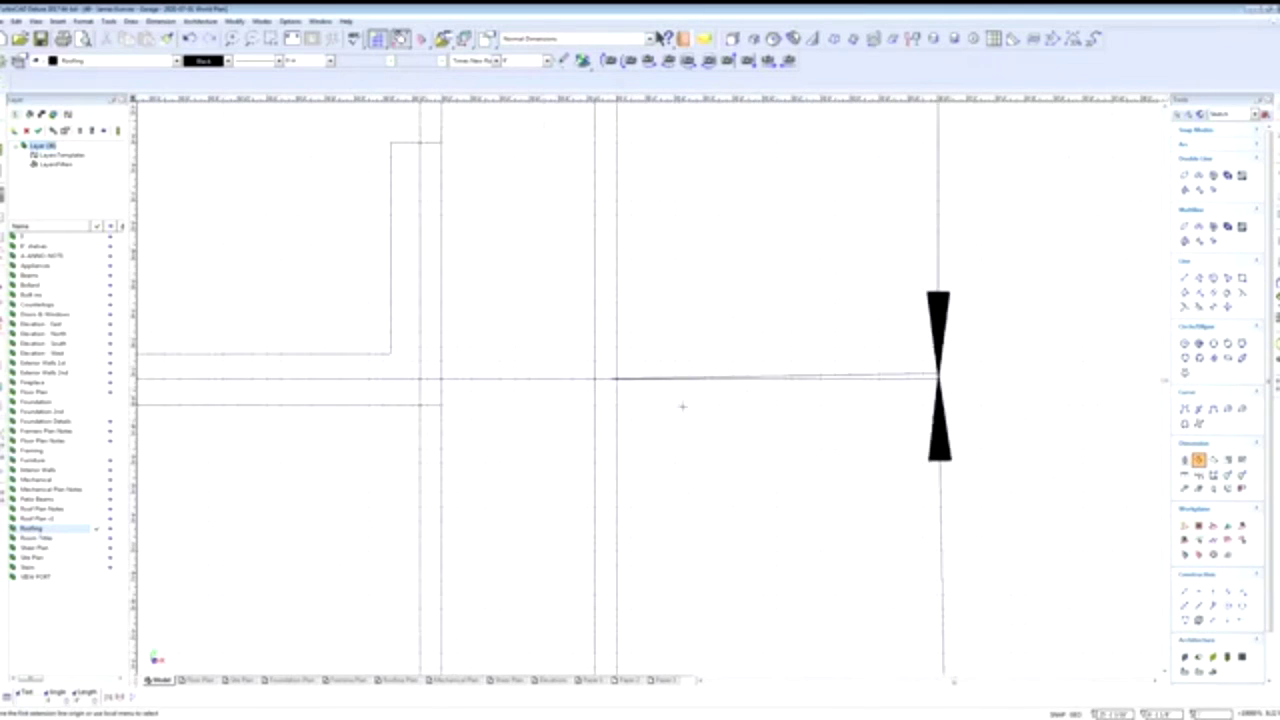
click(717, 511)
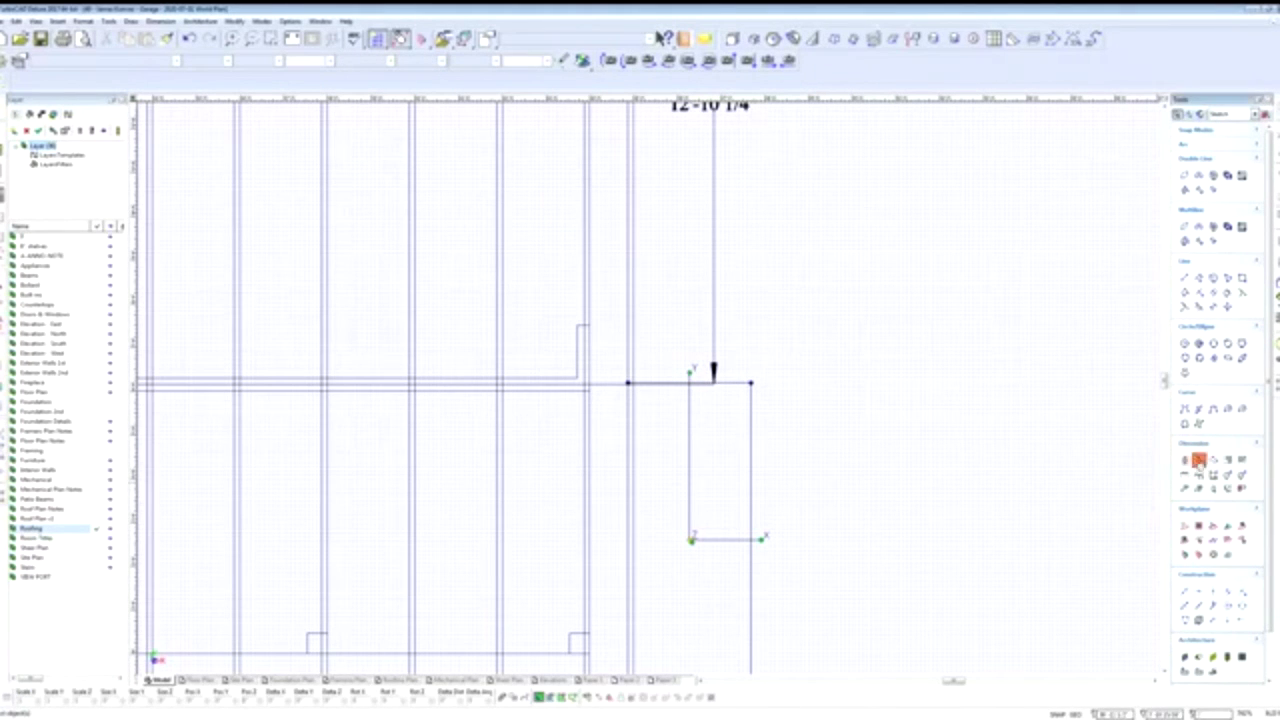
Try to dimension the lower rafter span from the wall centerline's right end down to the lower board's upper edge.
click(1199, 459)
scroll(628, 384, up, 6)
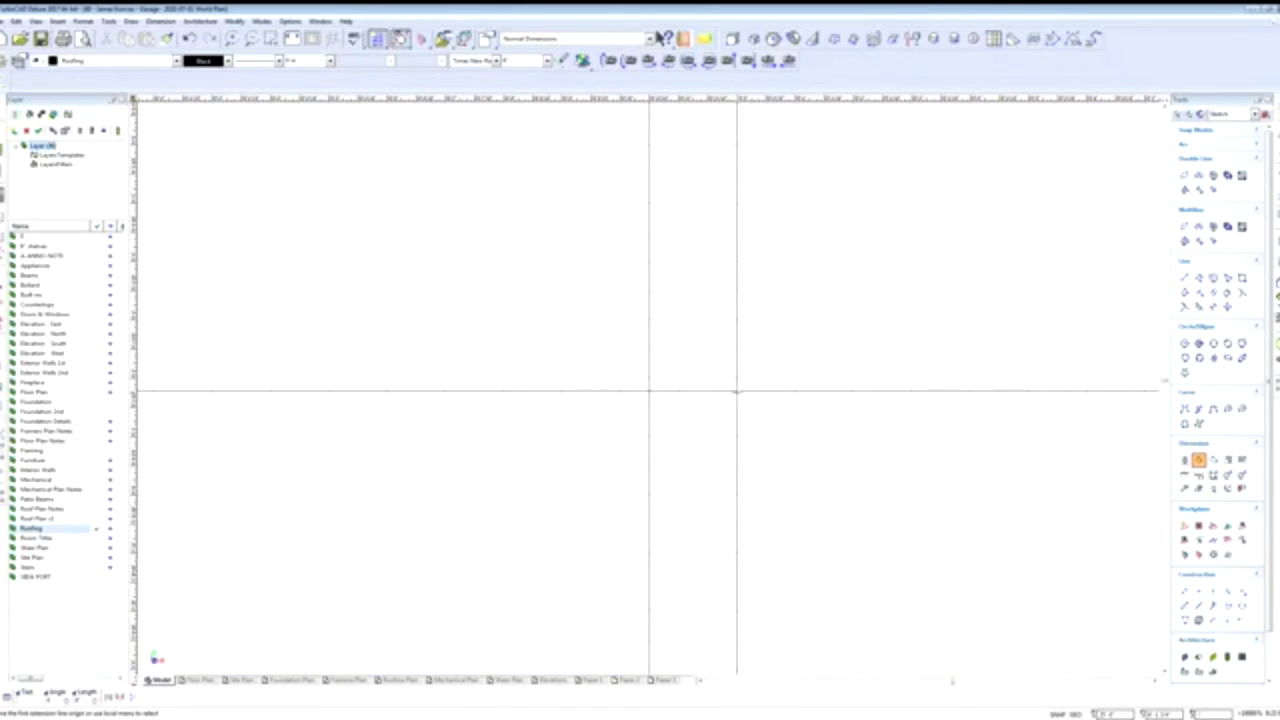
click(737, 391)
scroll(645, 386, down, 5)
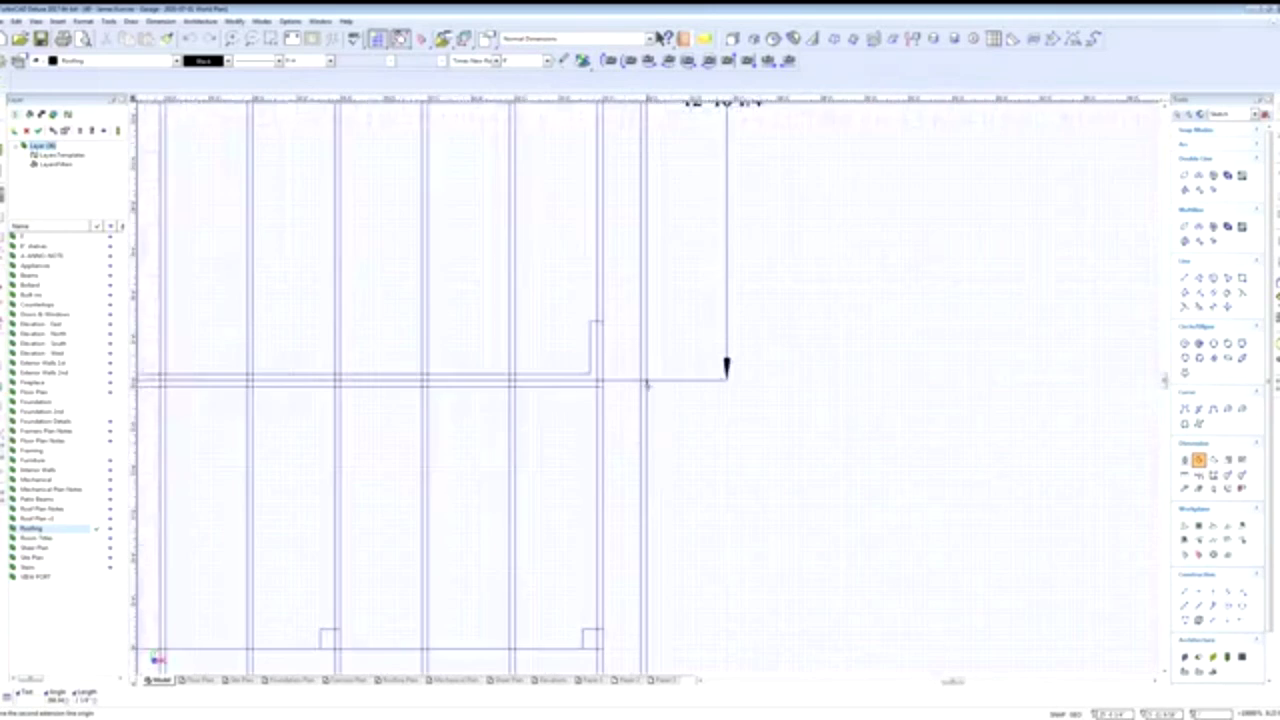
scroll(646, 384, down, 5)
scroll(646, 459, up, 3)
scroll(645, 390, up, 4)
click(666, 388)
click(754, 366)
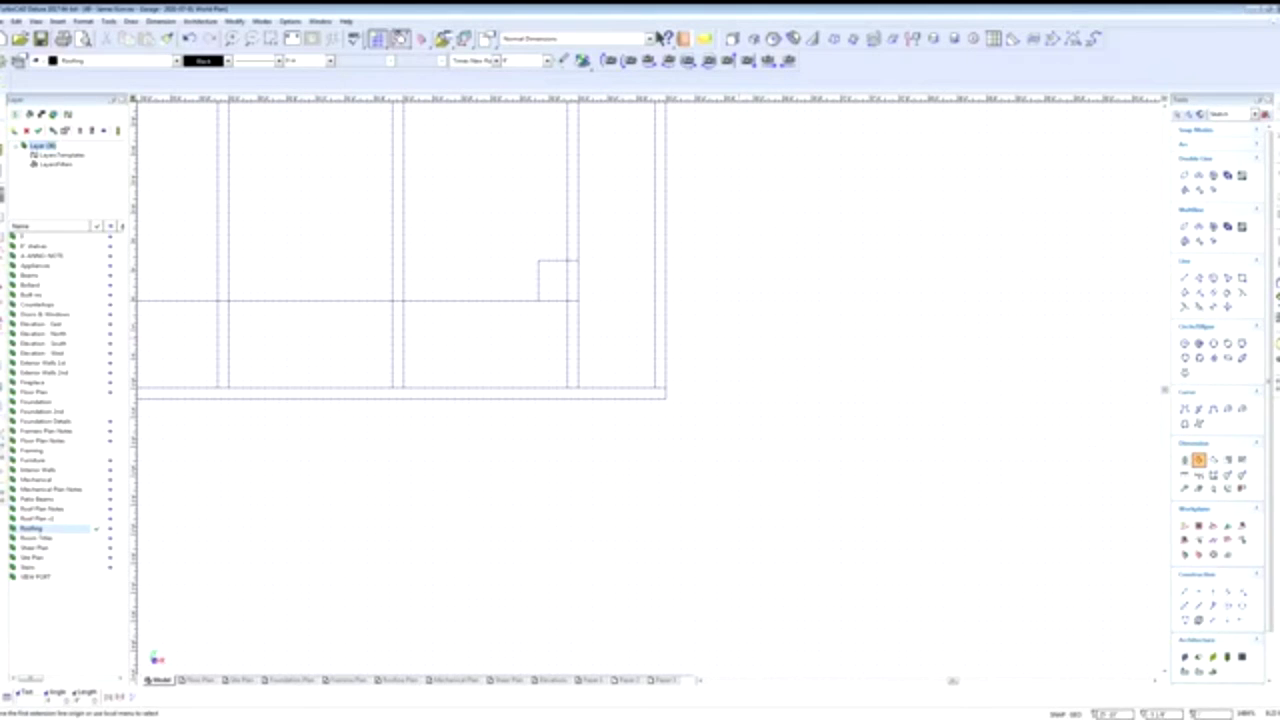
key(Escape)
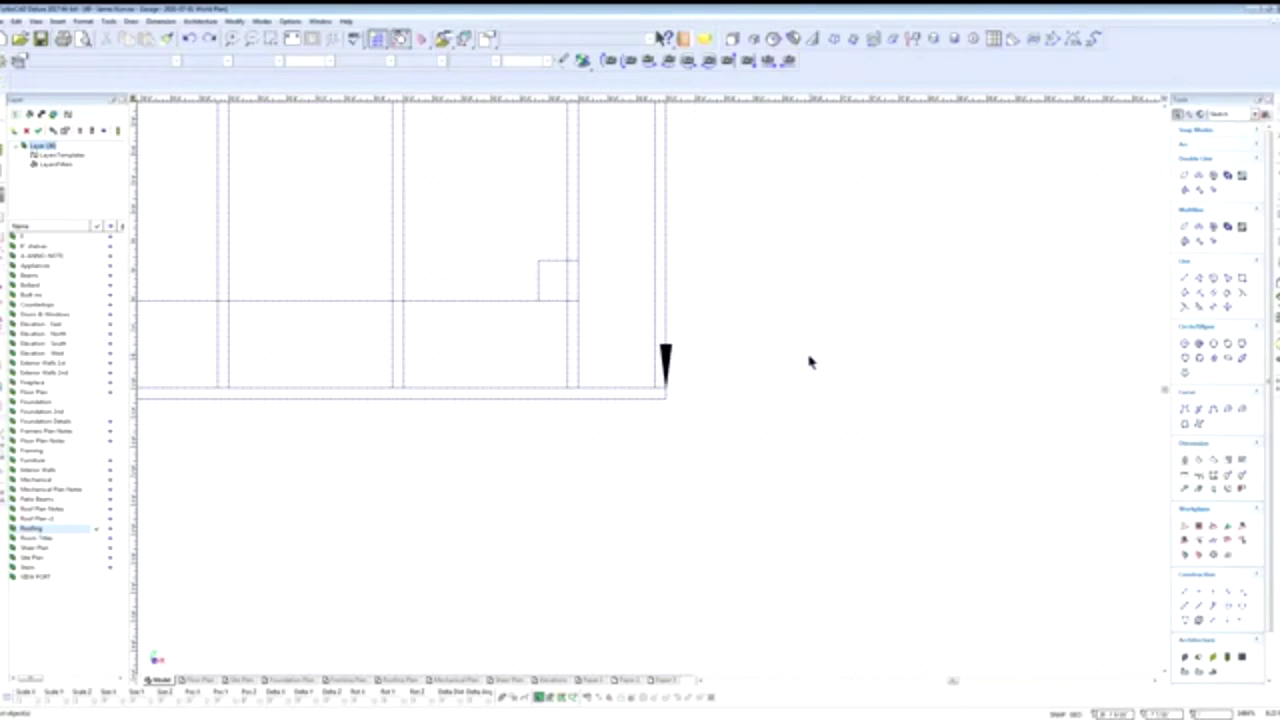
Dimension the lower rafter span from the lower board's upper edge to the wall centerline, in line with the upper span's dimension.
click(1200, 459)
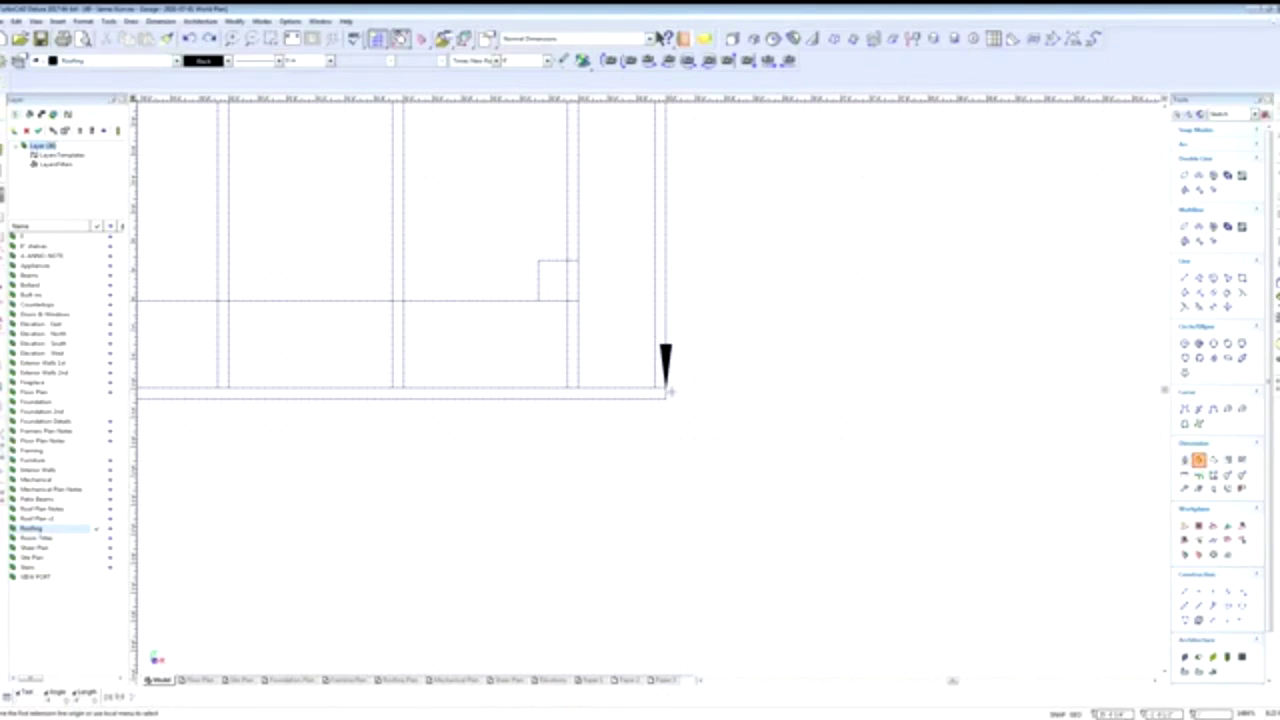
scroll(631, 371, up, 5)
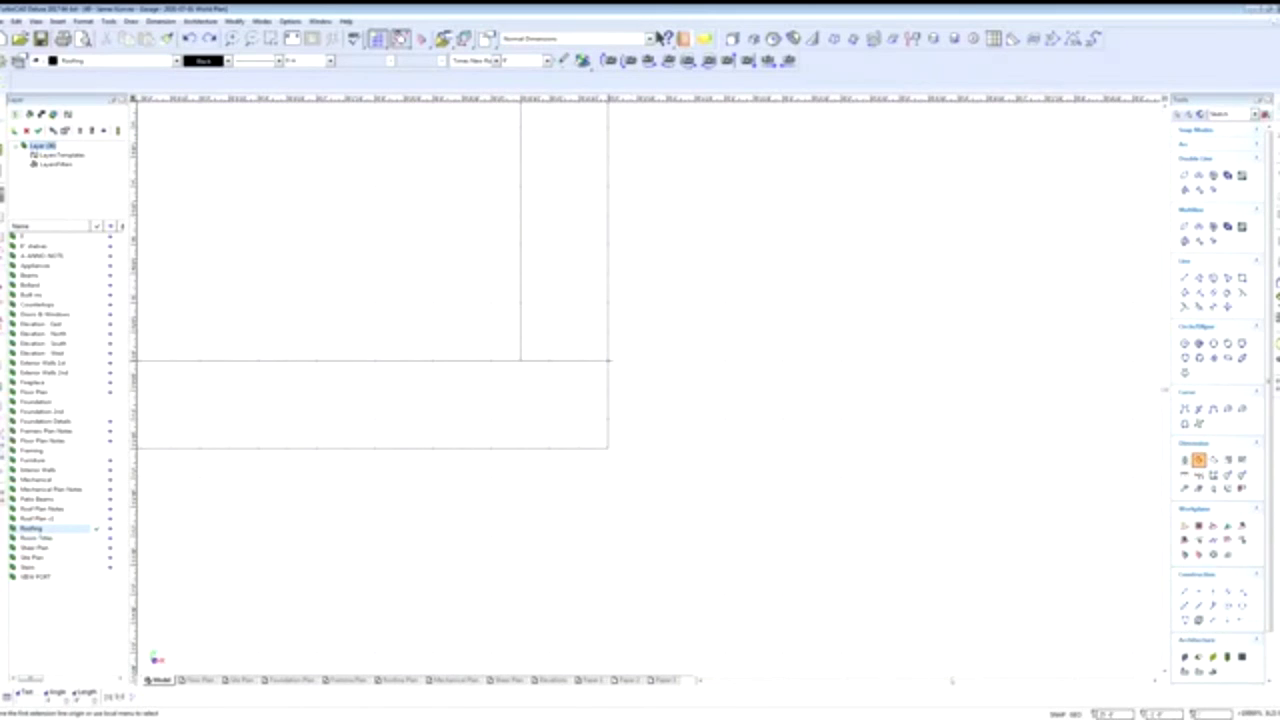
click(640, 366)
scroll(643, 351, down, 2)
scroll(651, 380, down, 3)
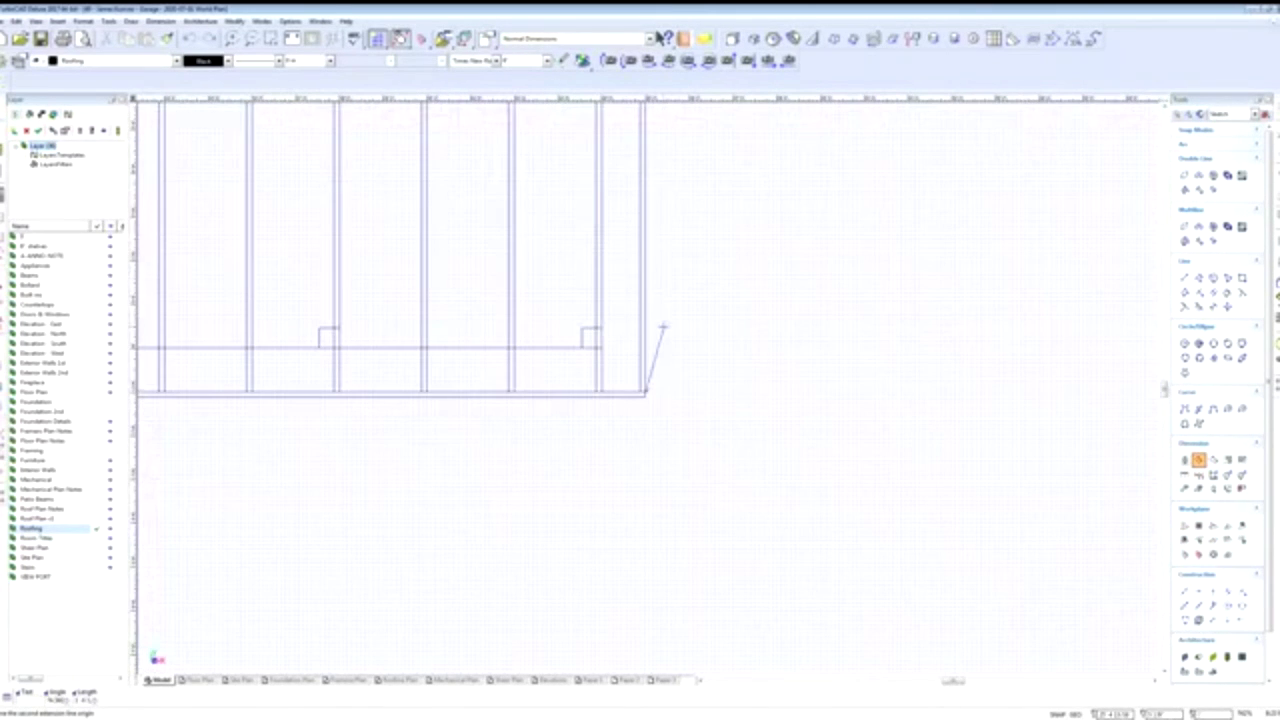
scroll(641, 402, up, 5)
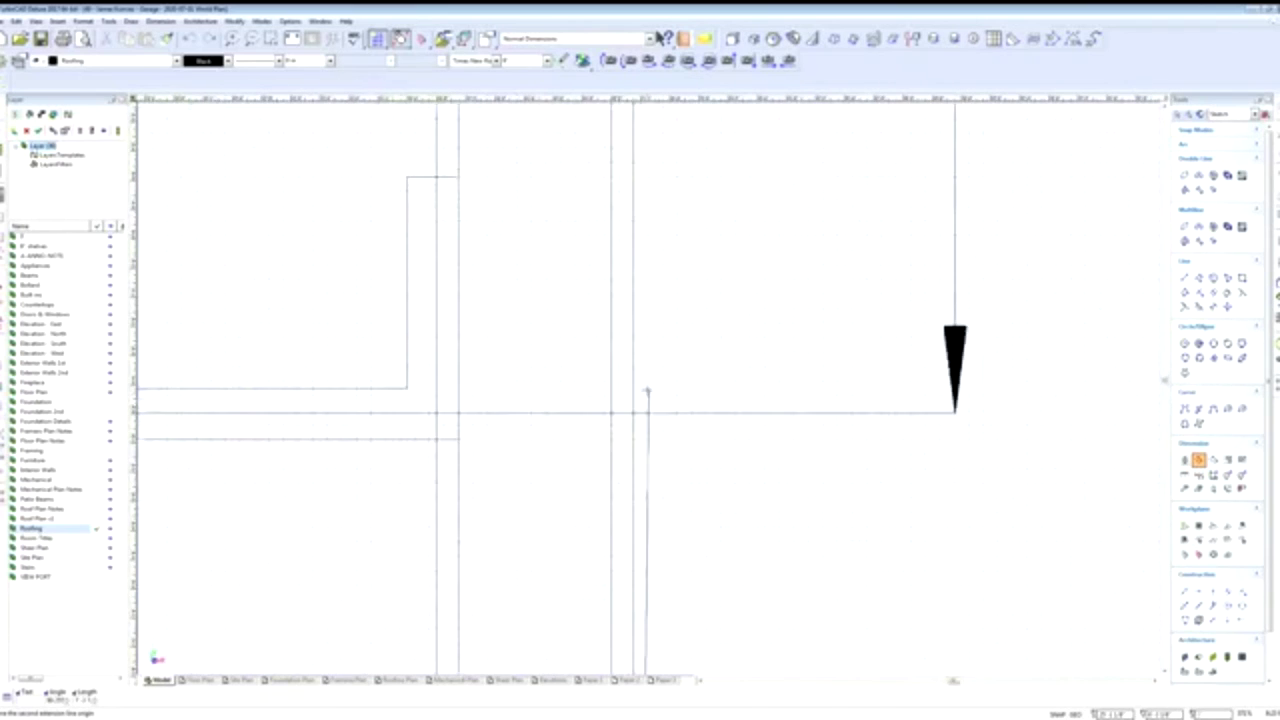
scroll(641, 404, up, 2)
click(630, 427)
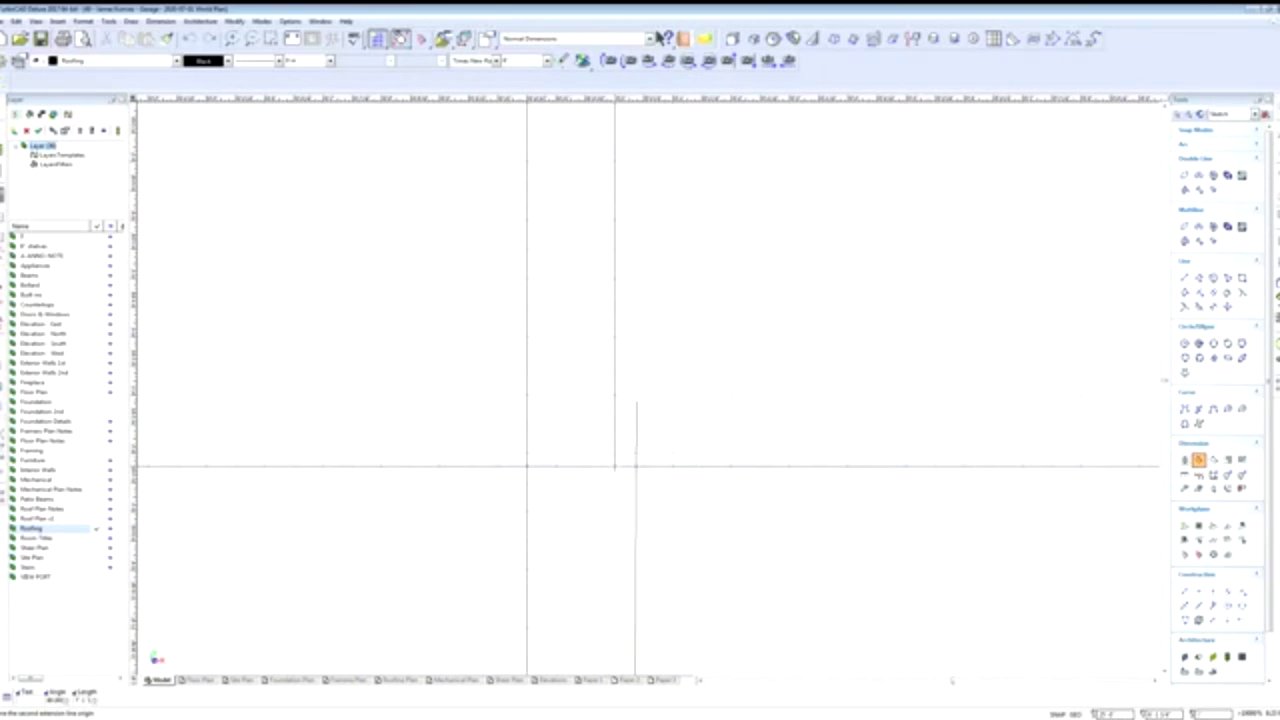
scroll(638, 440, down, 4)
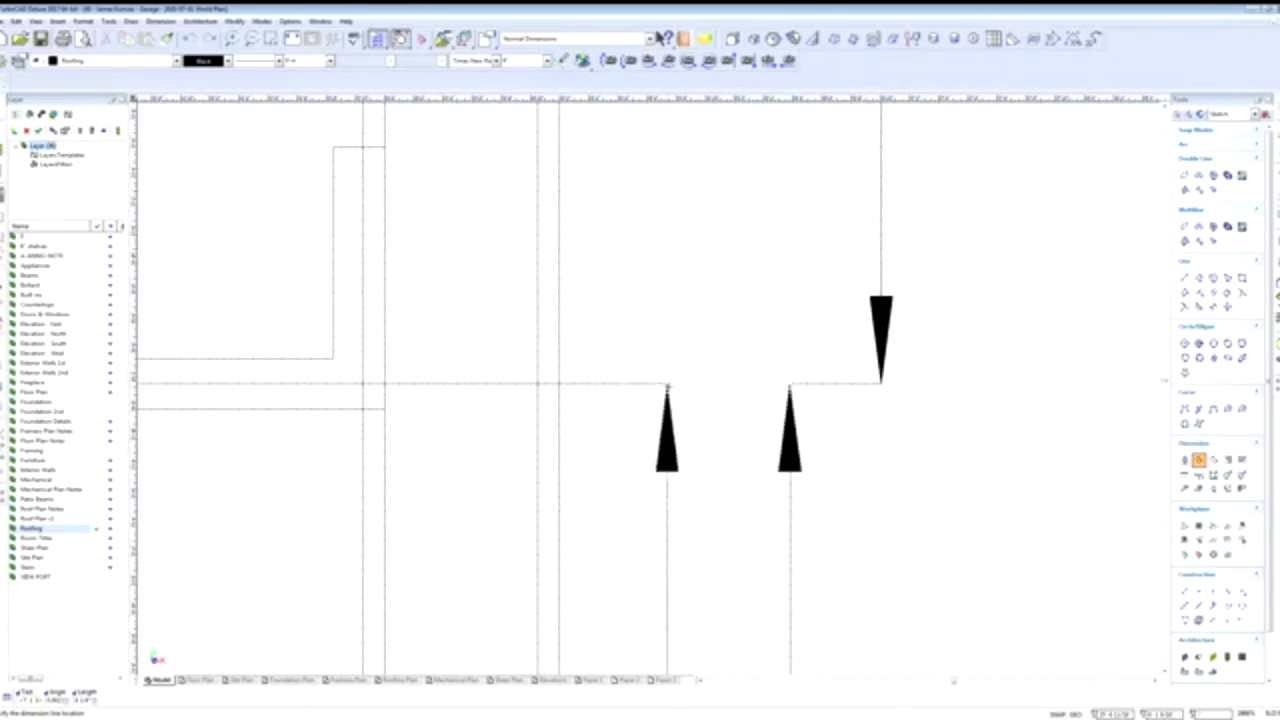
click(817, 391)
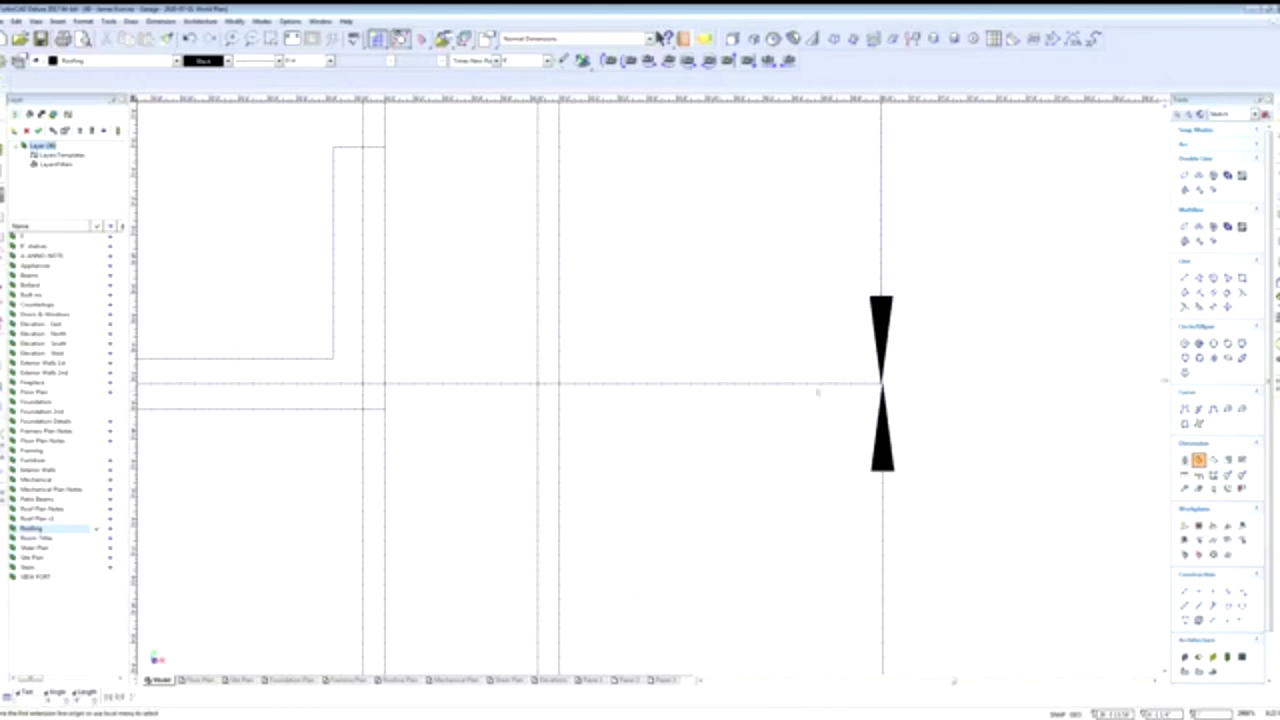
Dimension the lower bay from the bottom wall line's right corner up to the wall centerline, just inside the right roof edge.
scroll(648, 387, down, 2)
scroll(645, 389, down, 4)
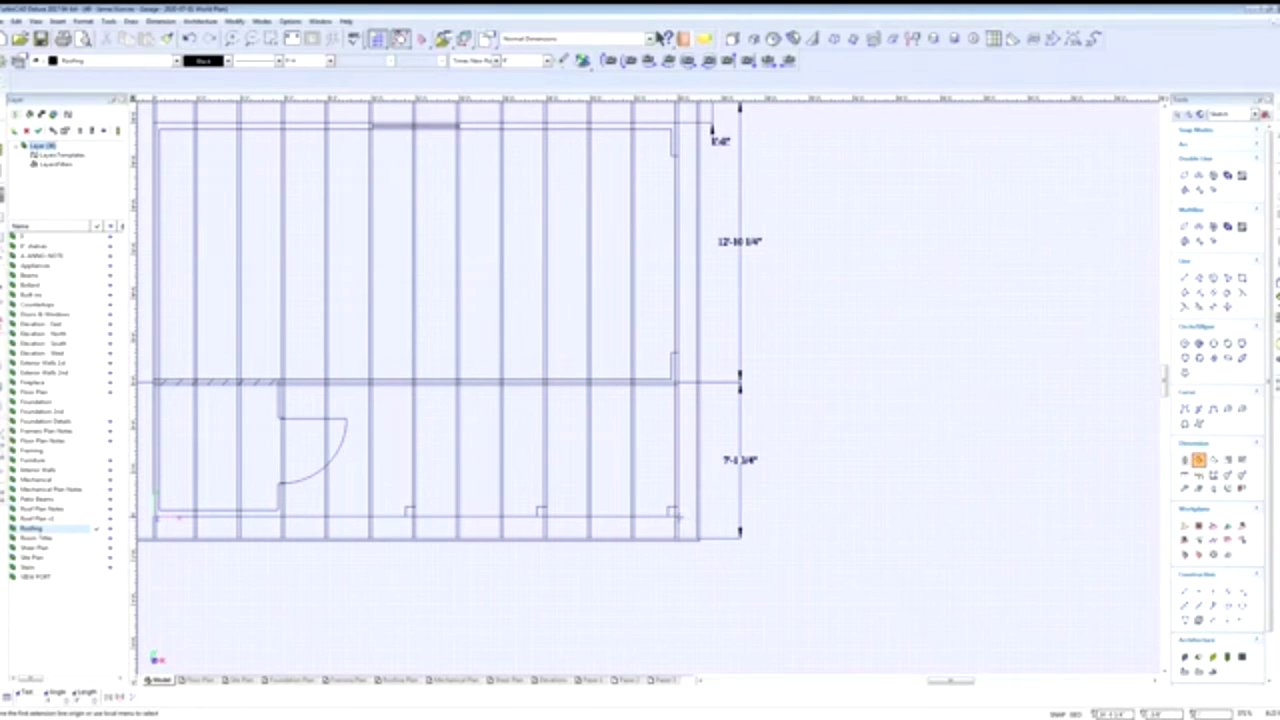
scroll(675, 514, up, 5)
right_click(641, 385)
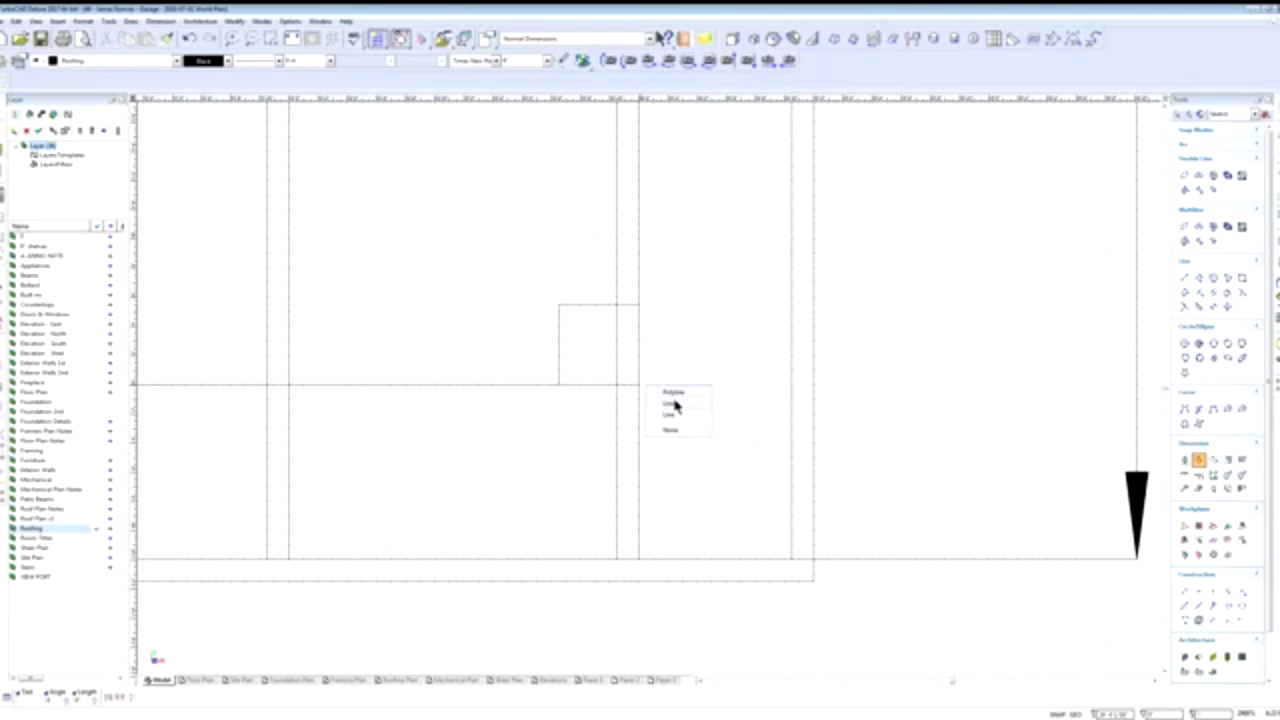
click(675, 401)
scroll(672, 330, down, 5)
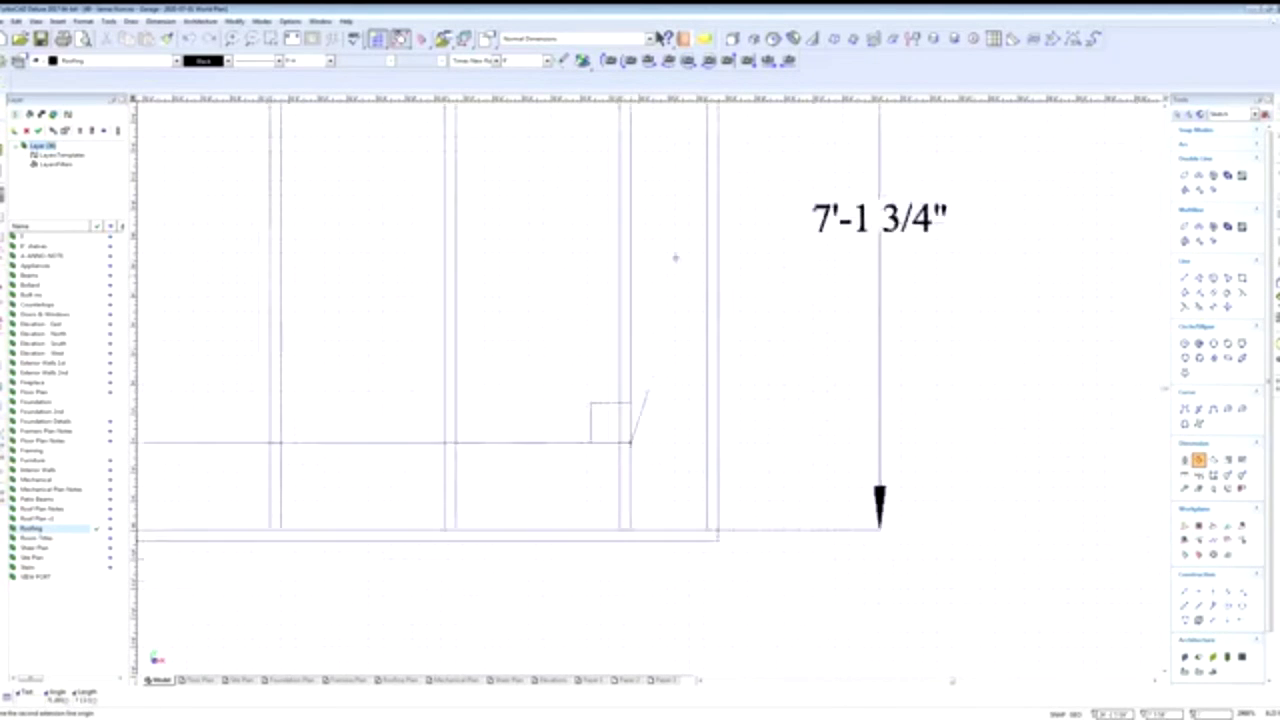
scroll(655, 398, up, 5)
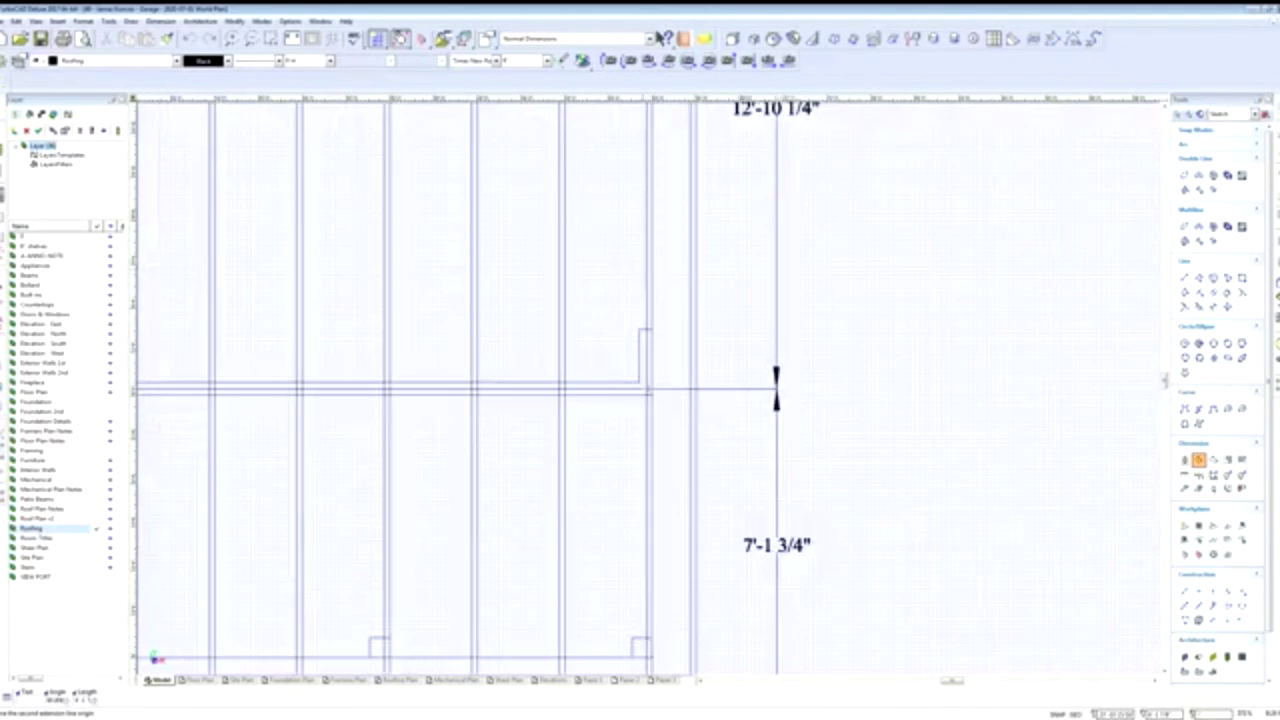
click(656, 392)
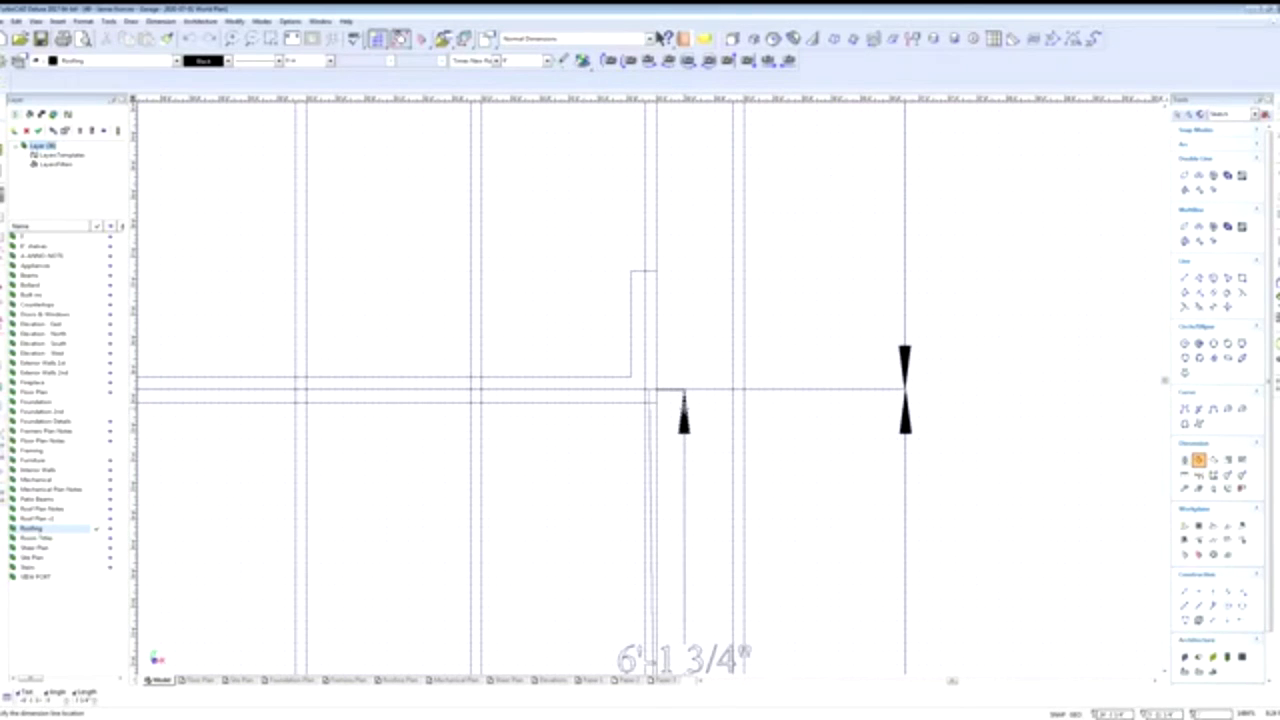
click(686, 410)
scroll(670, 387, down, 5)
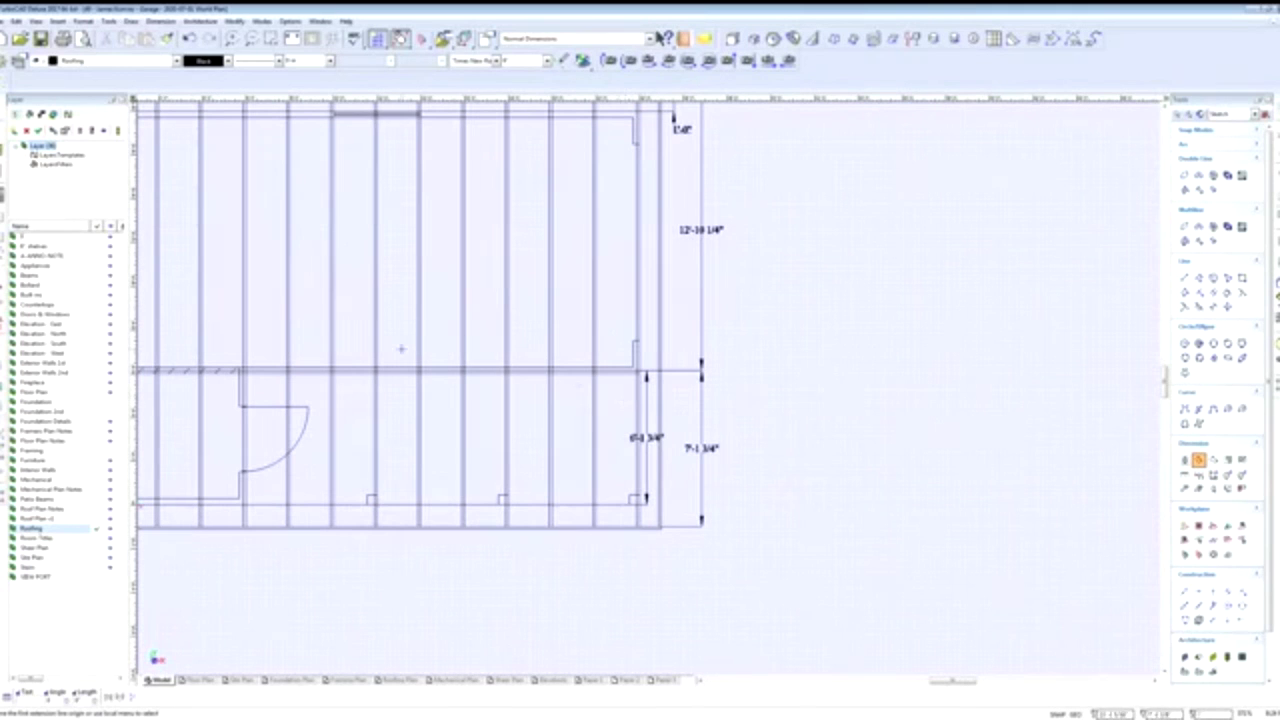
Move the "Roof Peak" note from the existing 32' x 30' garage plan to just above the new roof plan's wall centerline.
scroll(401, 349, down, 3)
scroll(651, 380, up, 3)
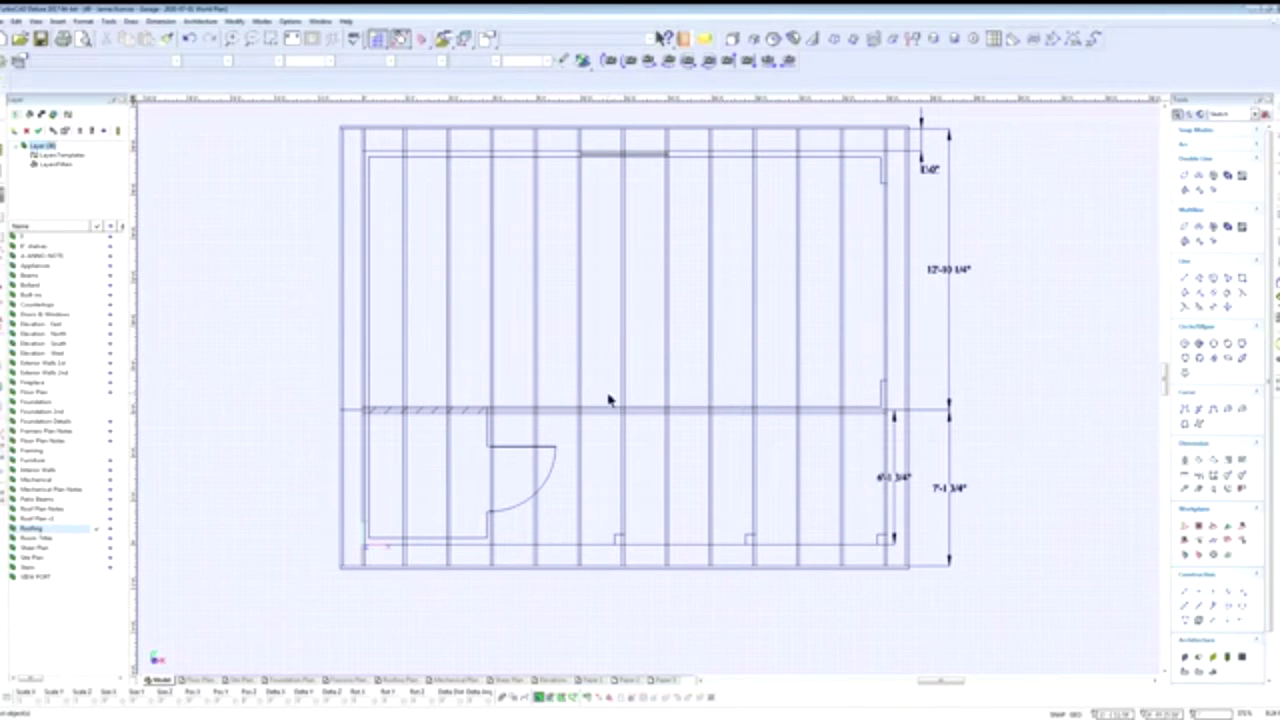
scroll(651, 394, down, 5)
scroll(675, 382, down, 3)
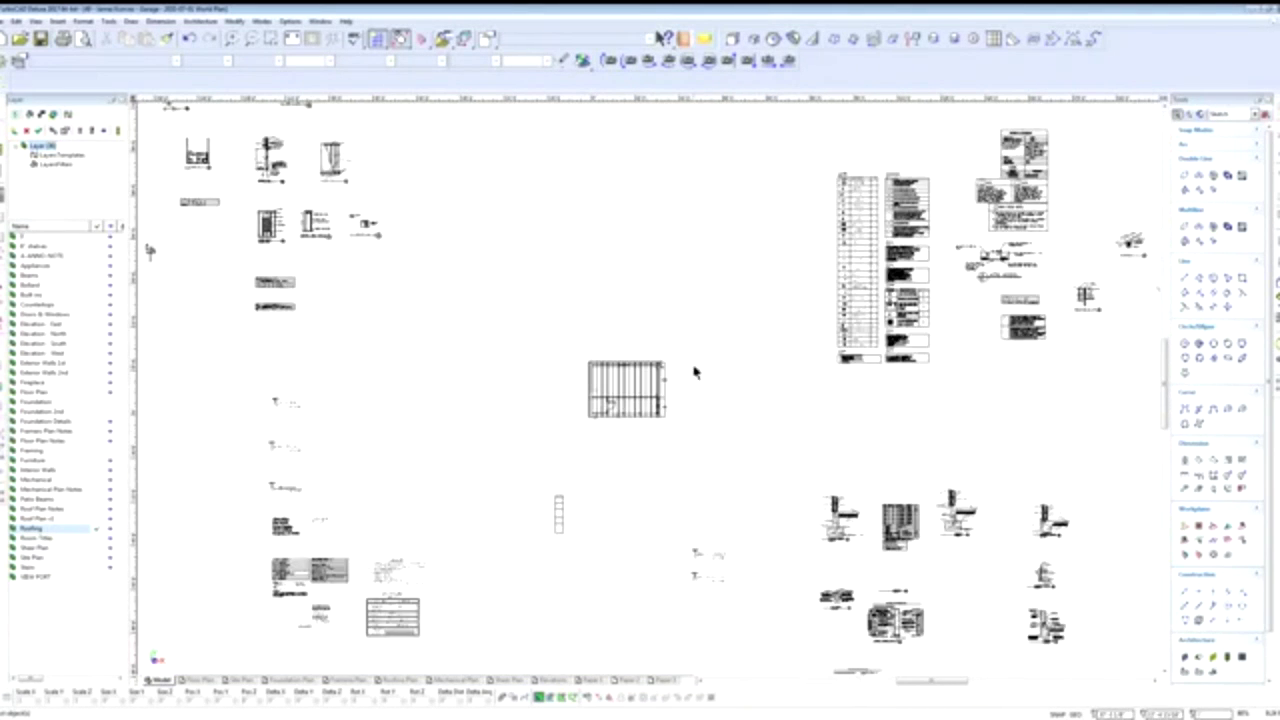
scroll(650, 395, up, 7)
scroll(650, 395, up, 5)
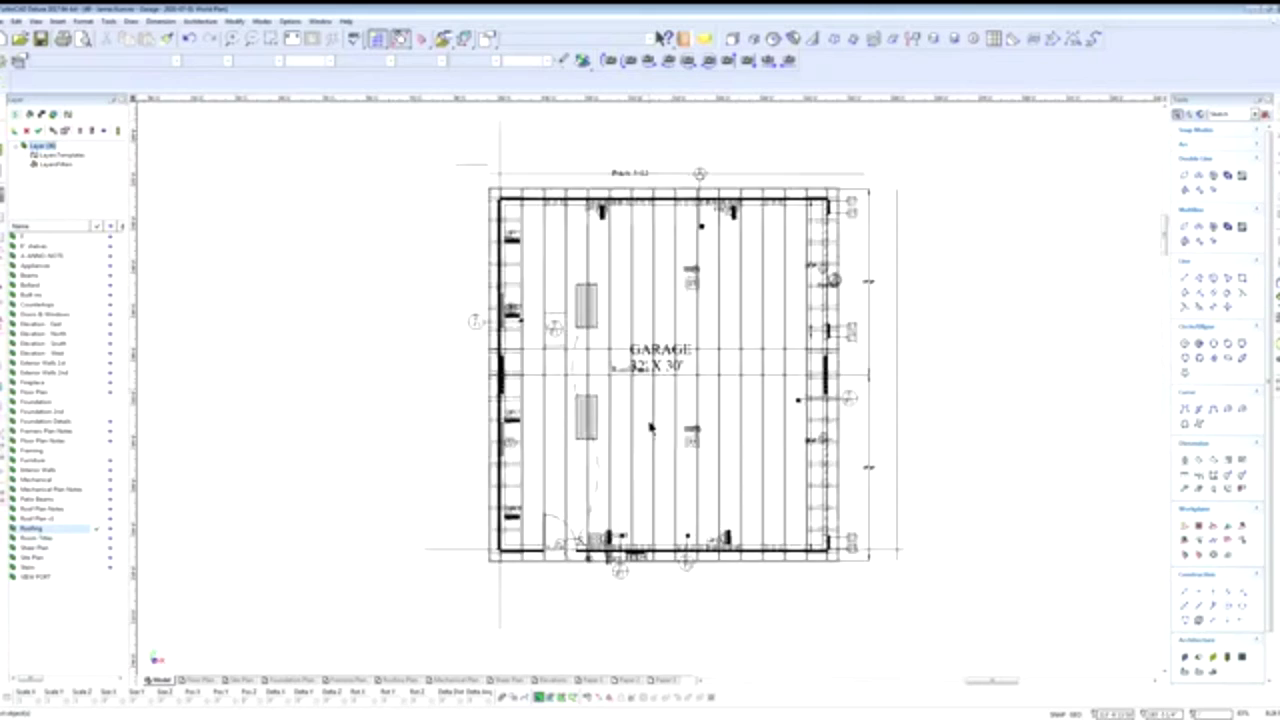
click(600, 362)
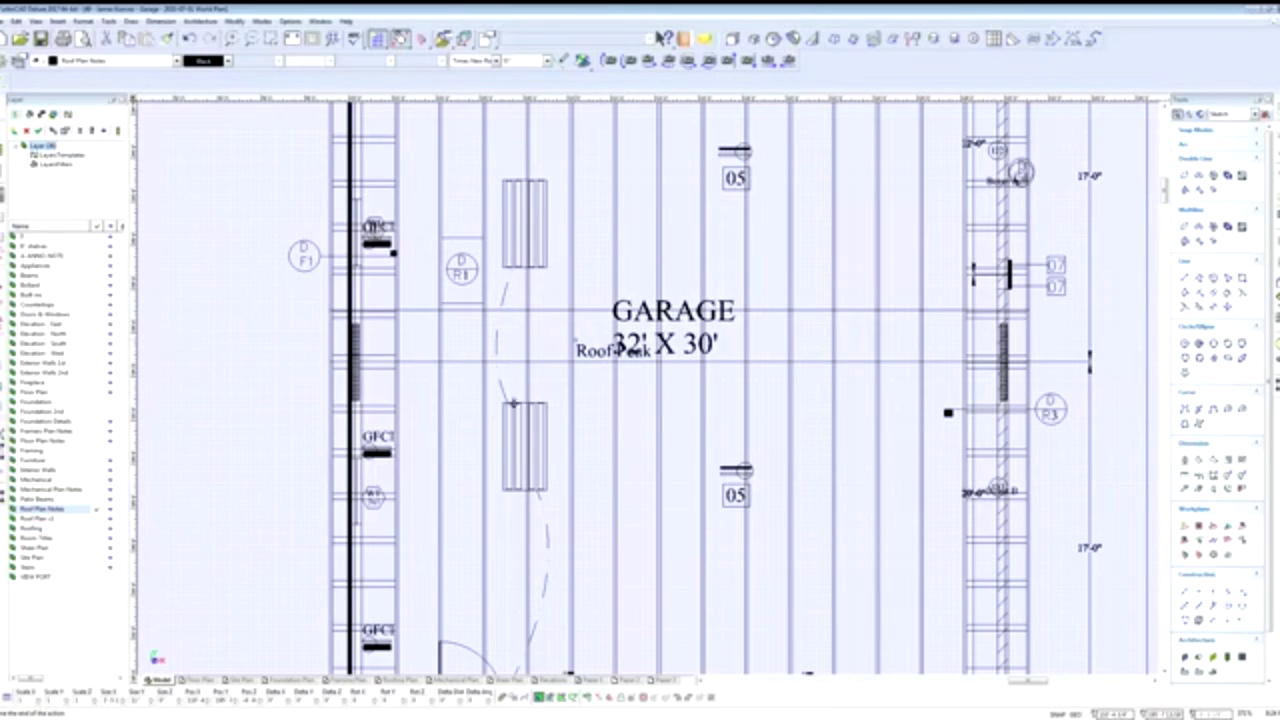
scroll(352, 551, down, 10)
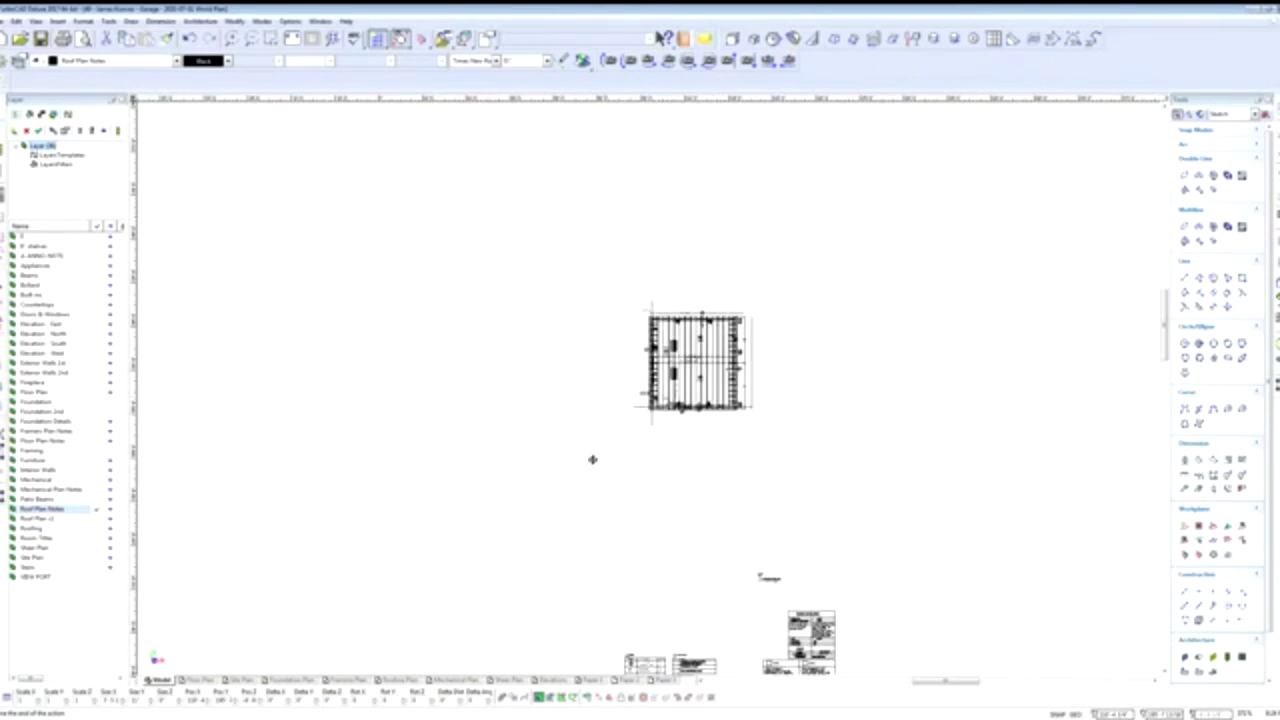
scroll(592, 459, down, 3)
scroll(480, 660, up, 6)
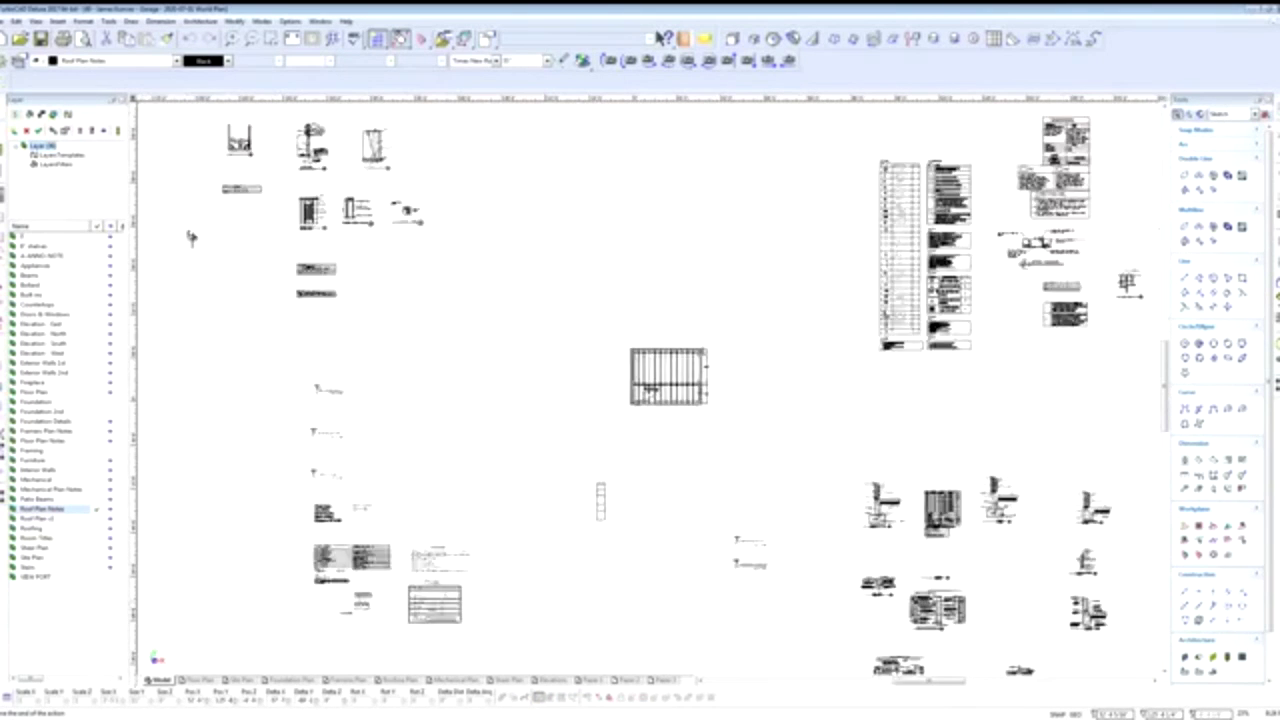
scroll(480, 660, down, 3)
scroll(640, 388, down, 3)
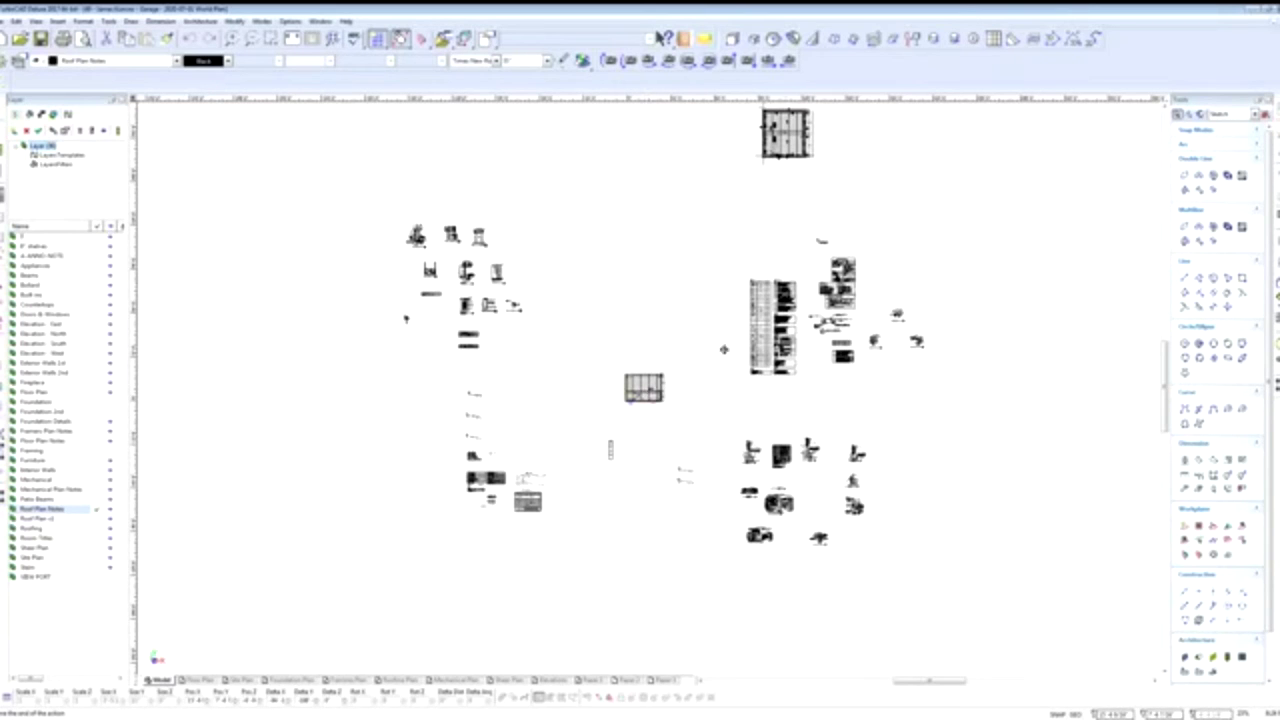
scroll(640, 388, up, 5)
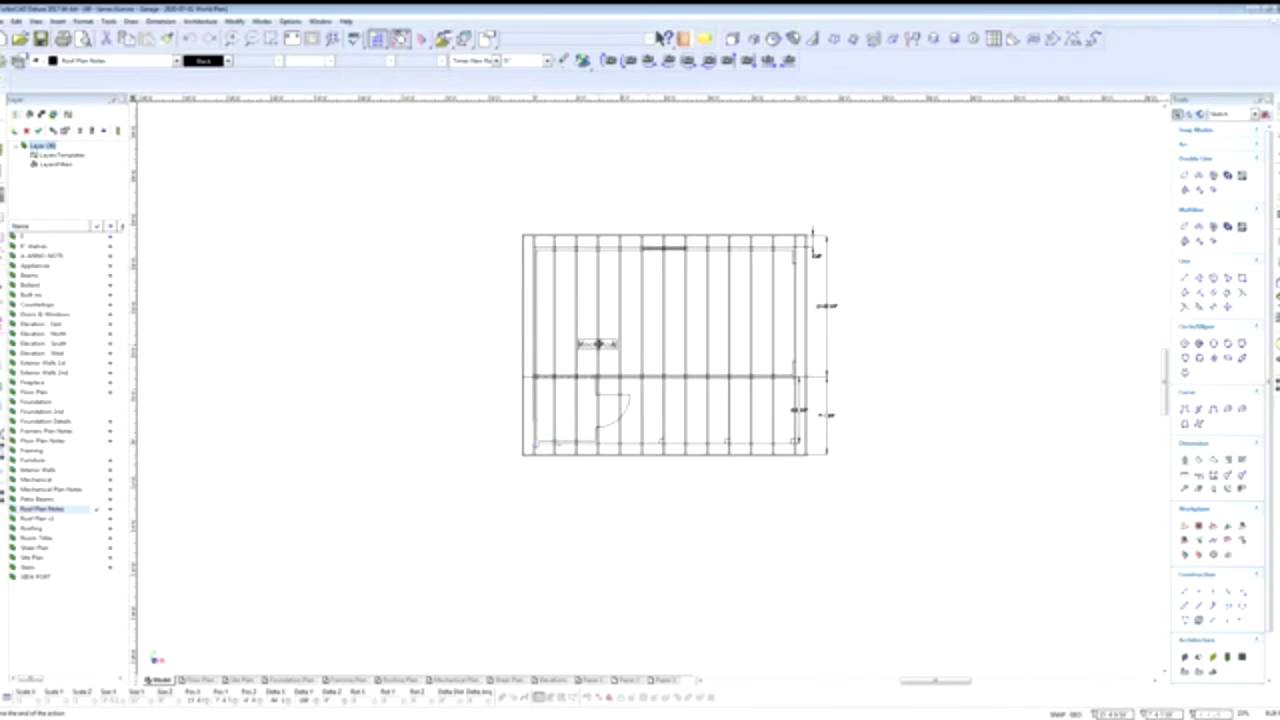
scroll(651, 369, up, 5)
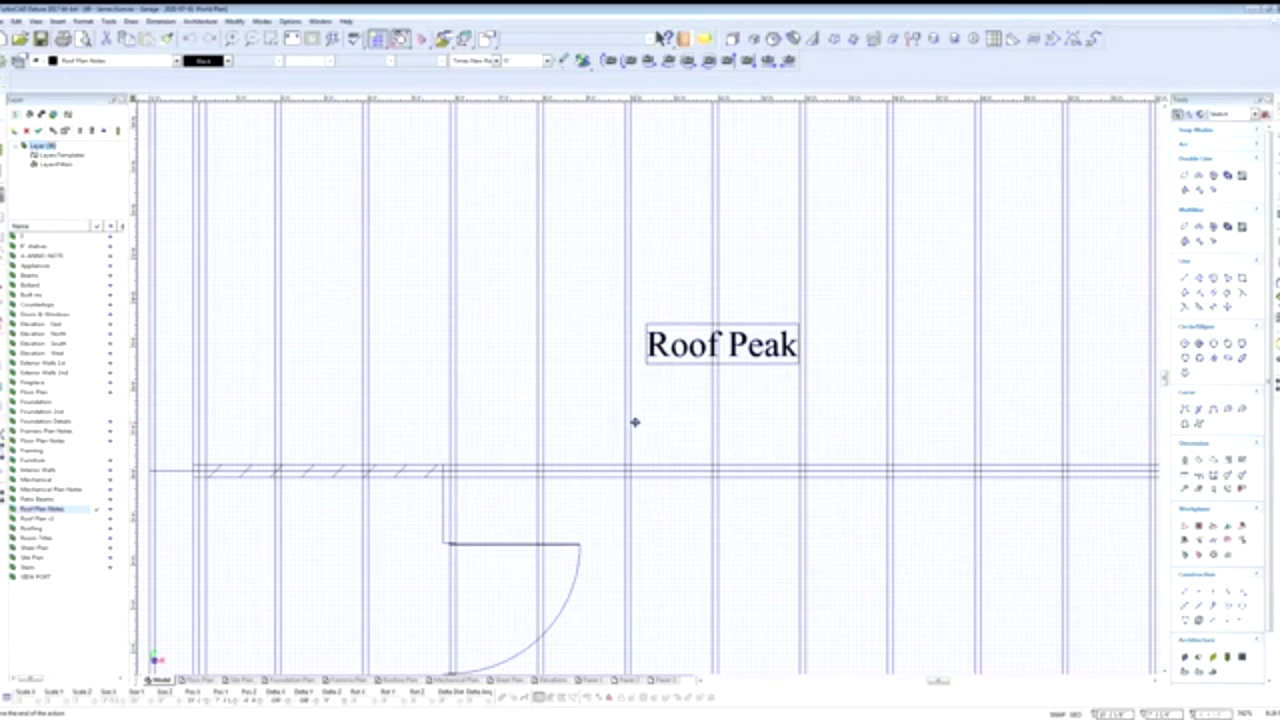
click(634, 422)
Return to the existing 32' x 30' garage plan and hide the Mechanical Plan Notes layer.
scroll(650, 395, down, 5)
scroll(727, 343, down, 5)
scroll(660, 410, up, 3)
scroll(655, 405, up, 3)
scroll(655, 405, down, 2)
scroll(648, 420, up, 4)
scroll(641, 455, down, 4)
scroll(654, 409, up, 4)
scroll(650, 397, down, 4)
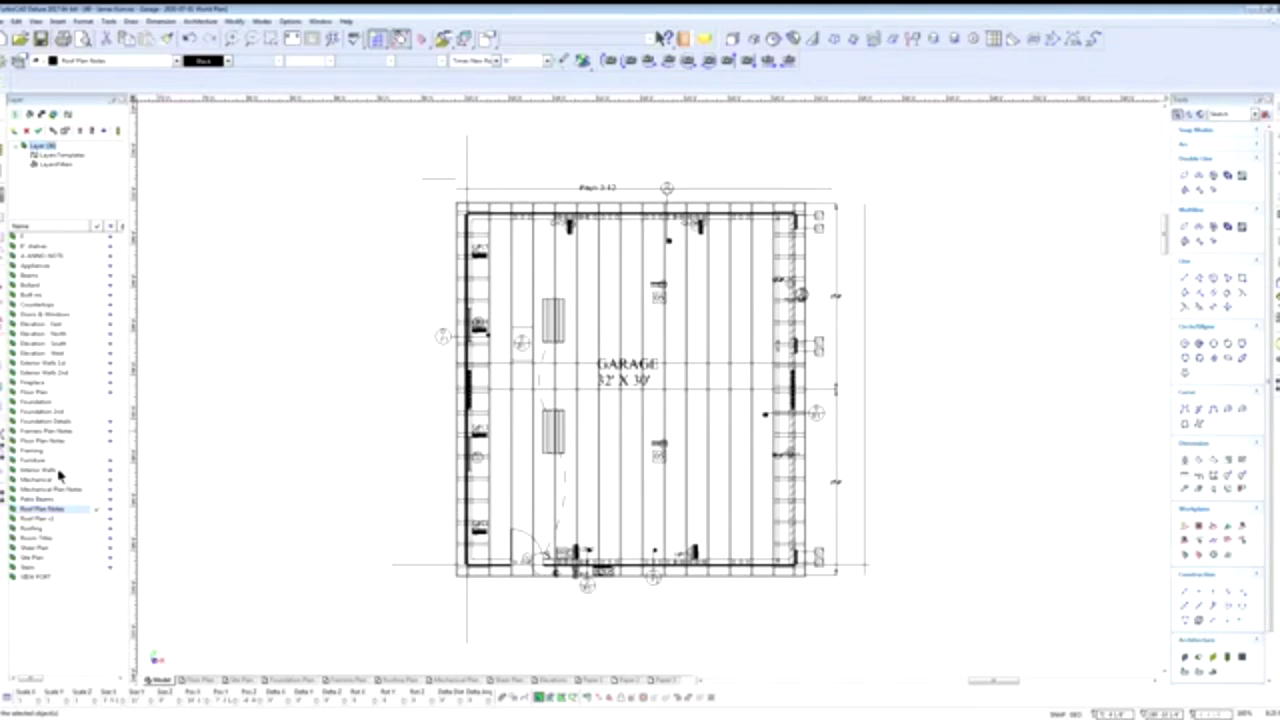
click(111, 491)
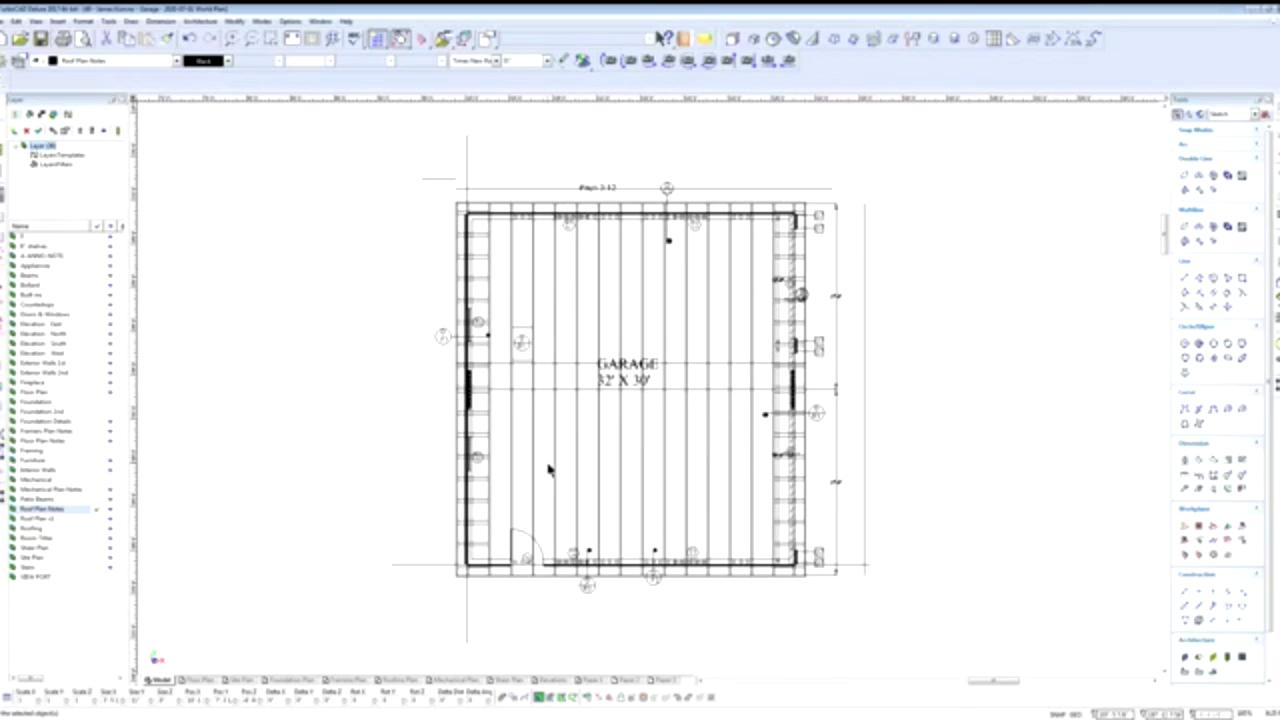
Move the "Pitch 3:12" note from above the existing garage plan into the middle of the new roof plan's upper section.
scroll(548, 470, down, 6)
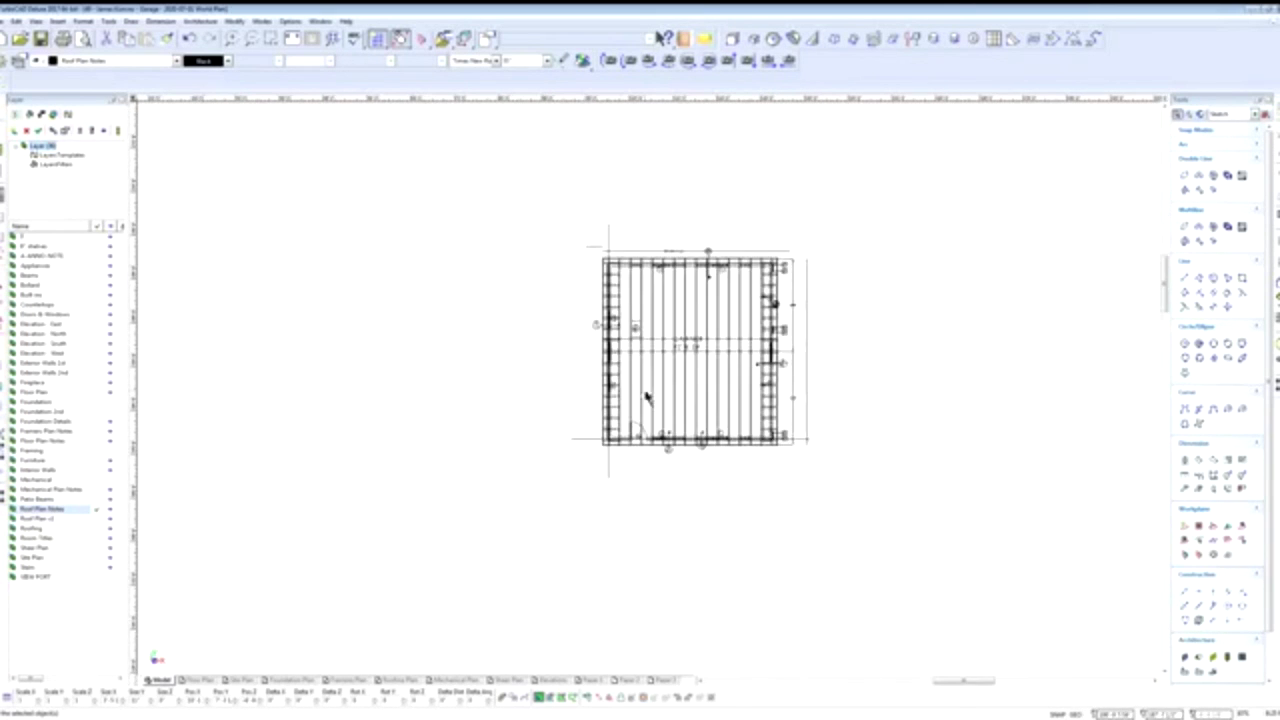
scroll(640, 440, up, 2)
scroll(640, 405, up, 3)
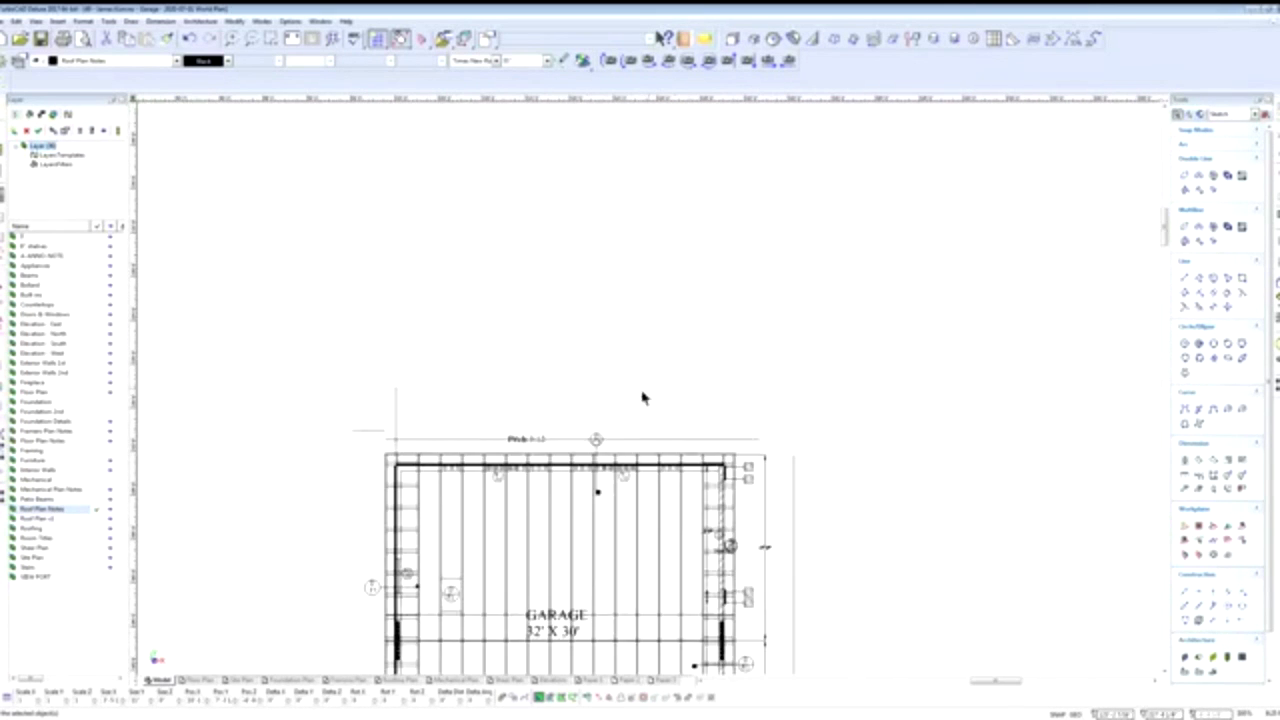
scroll(651, 374, up, 3)
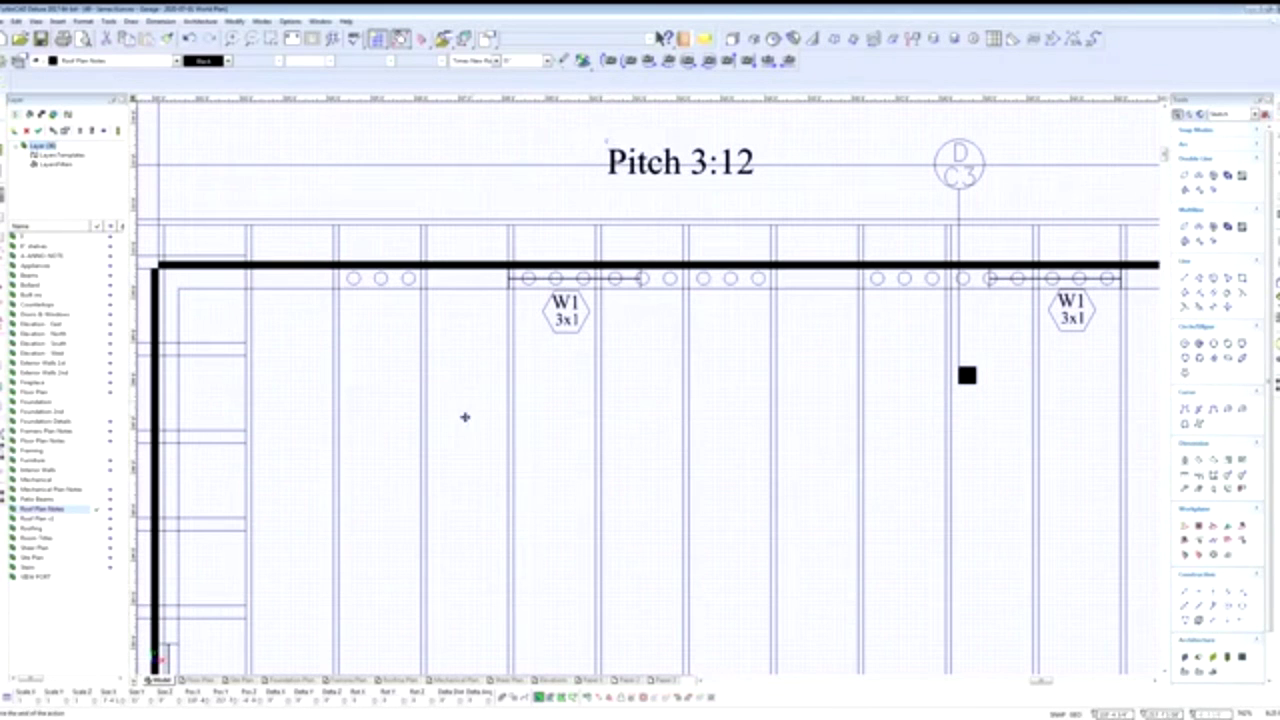
scroll(591, 437, down, 6)
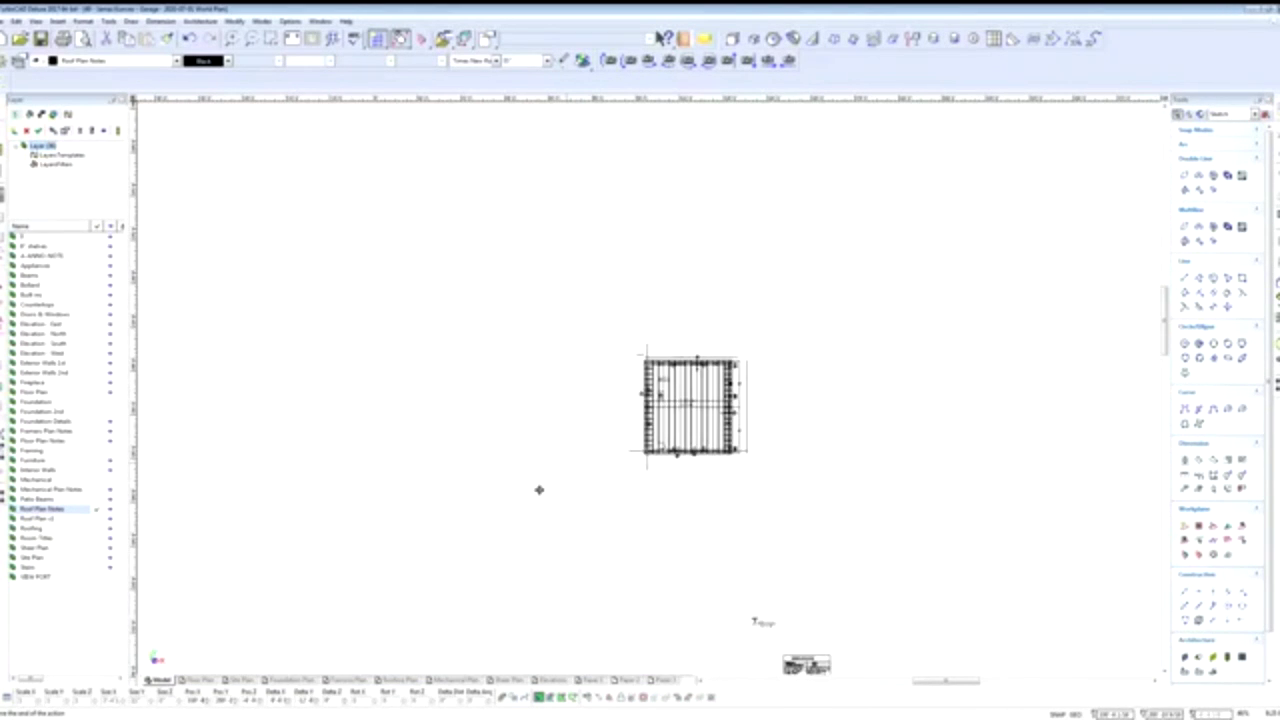
scroll(537, 532, down, 2)
scroll(663, 376, up, 8)
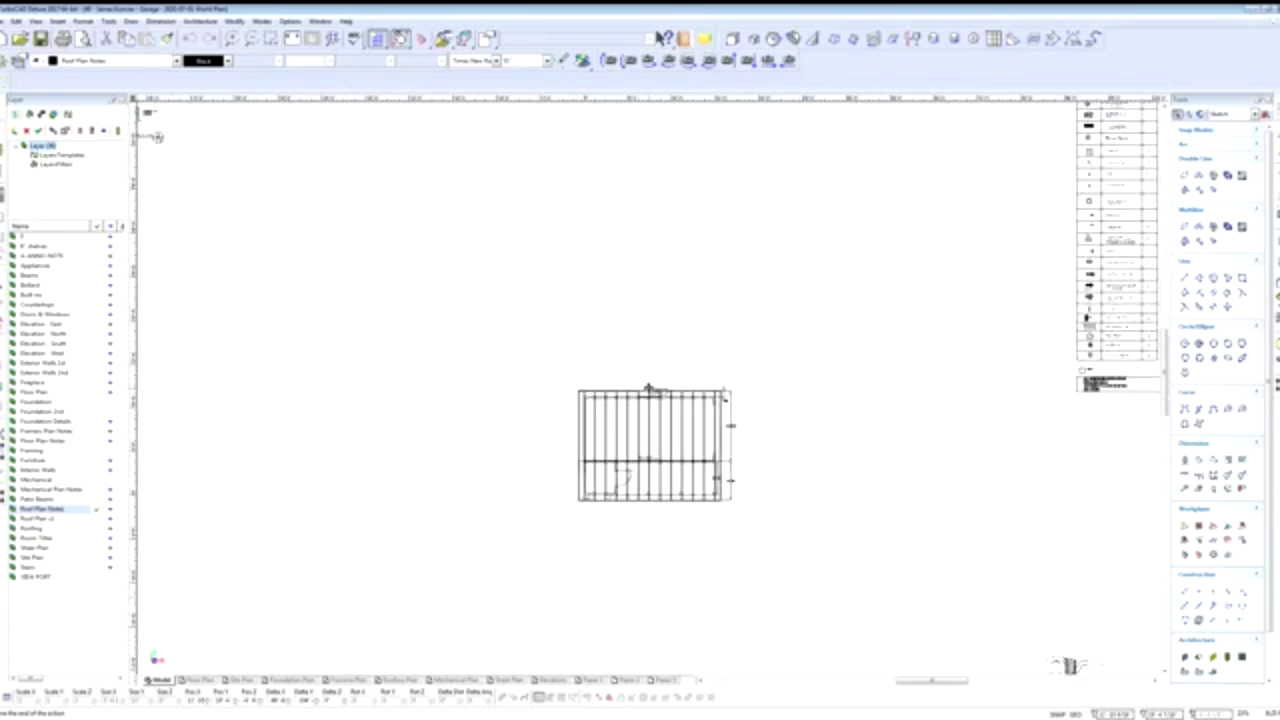
scroll(660, 493, down, 3)
scroll(649, 390, up, 6)
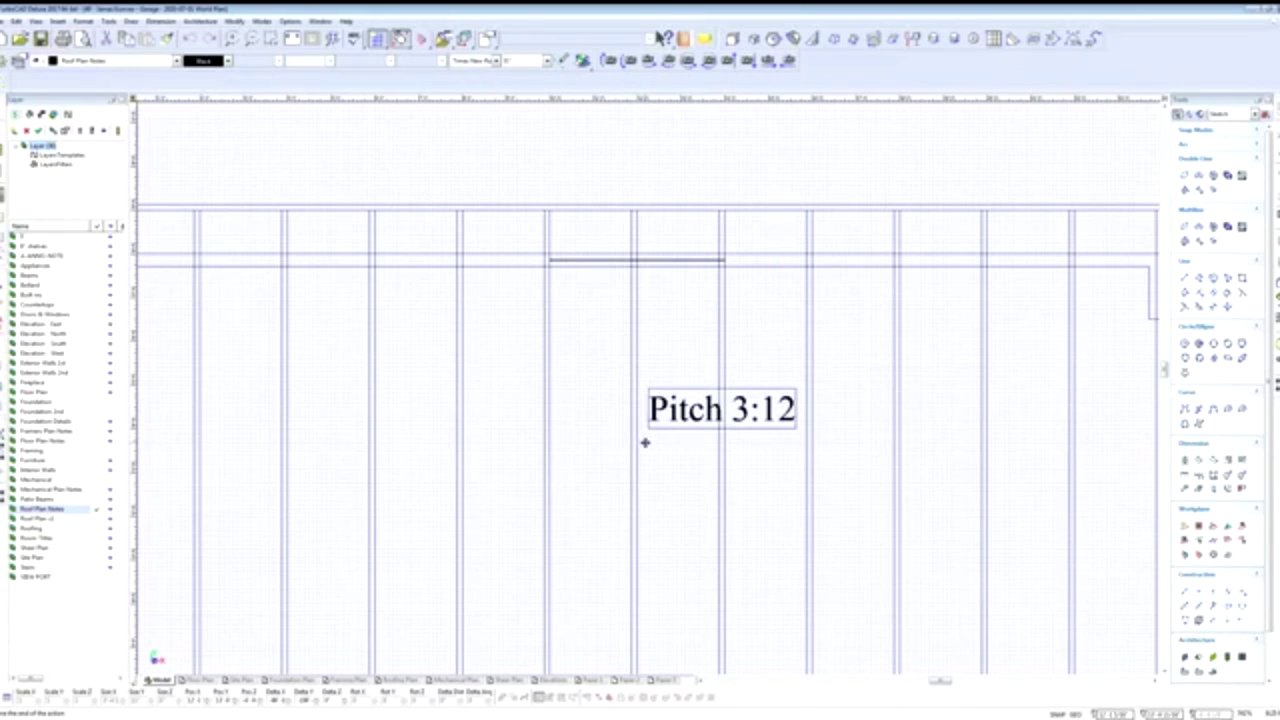
click(737, 471)
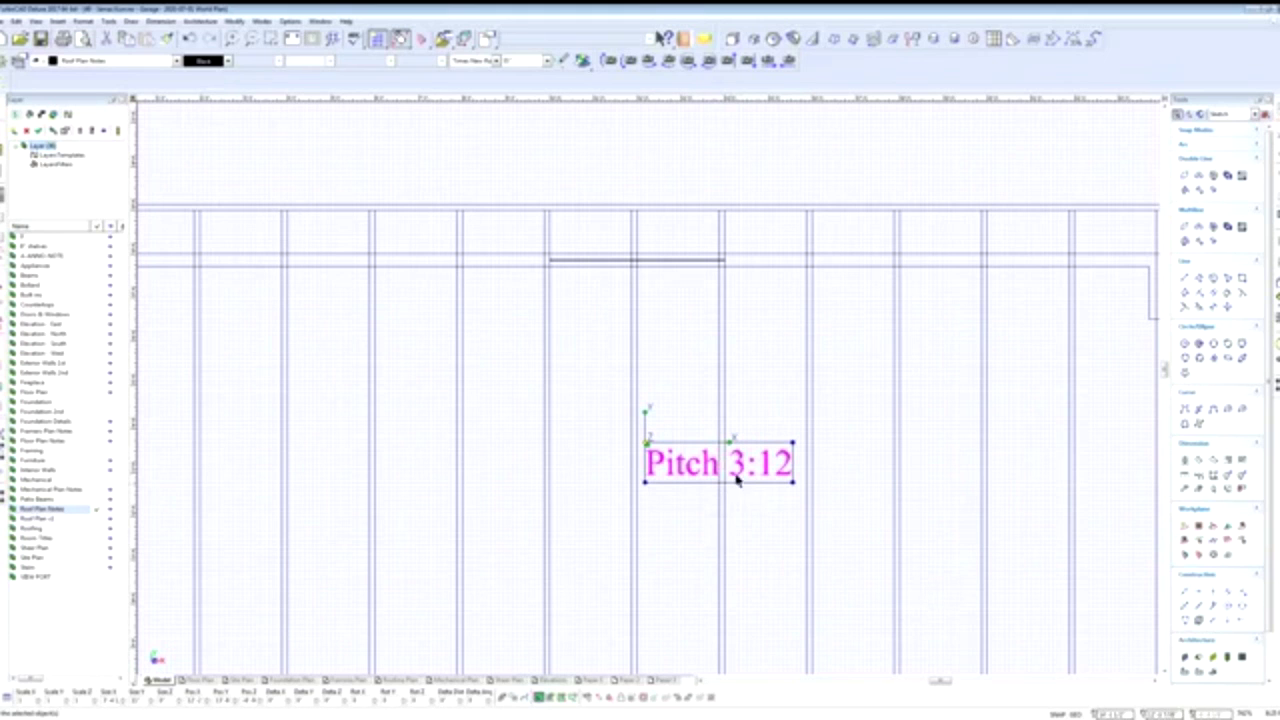
Change the upper roof section's pitch note to read "Pitch 4:12".
double_click(736, 432)
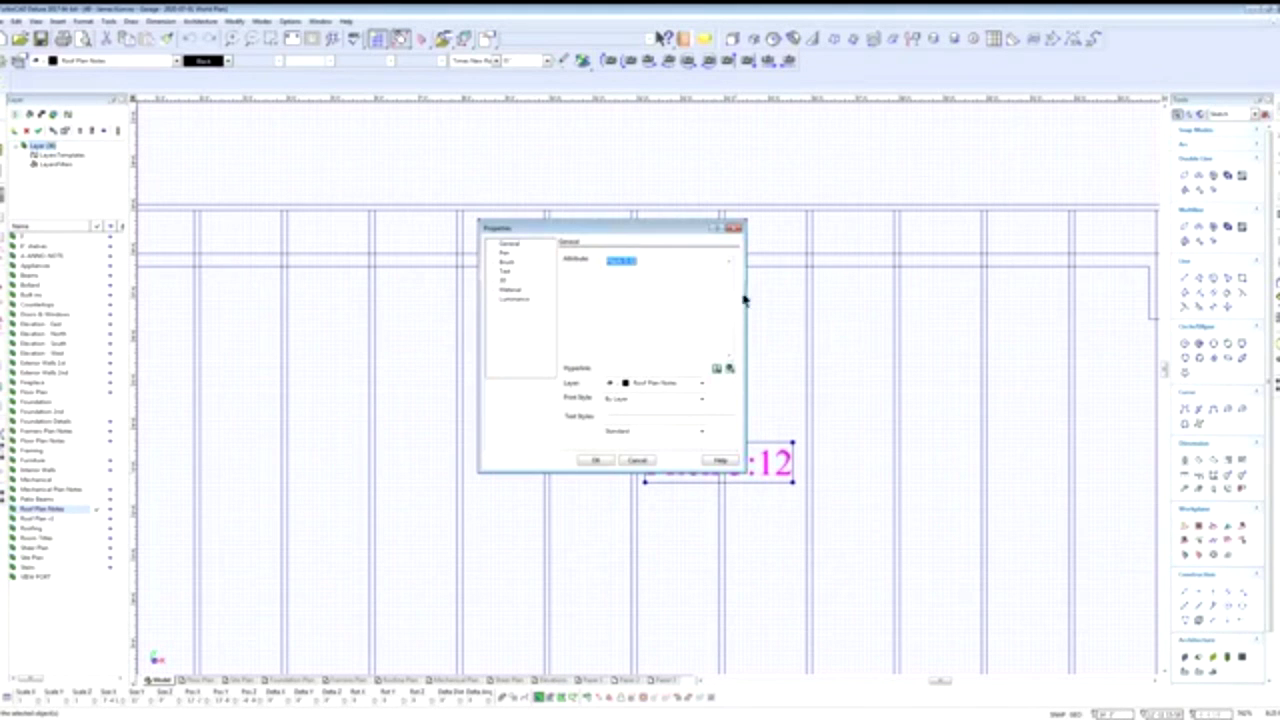
click(632, 262)
click(608, 460)
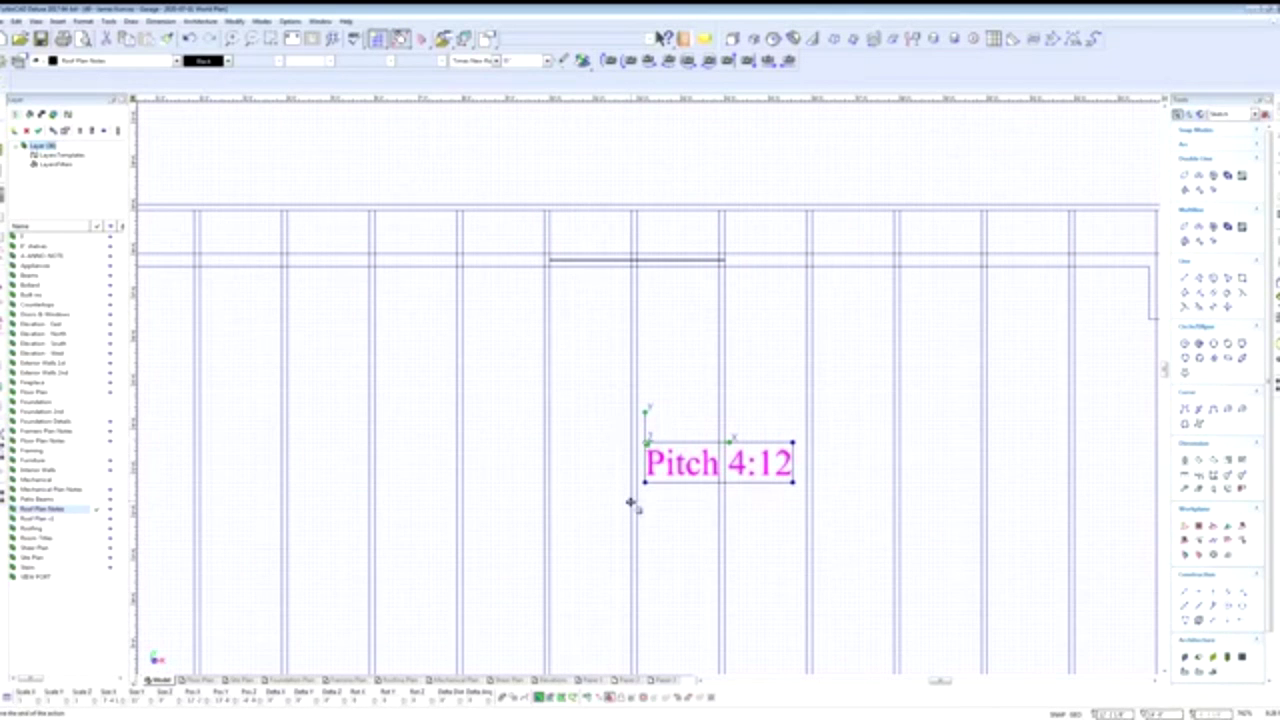
Copy the "Pitch 4:12" note straight down into the roof section below the wall centerline.
scroll(637, 455, down, 1)
scroll(648, 418, down, 1)
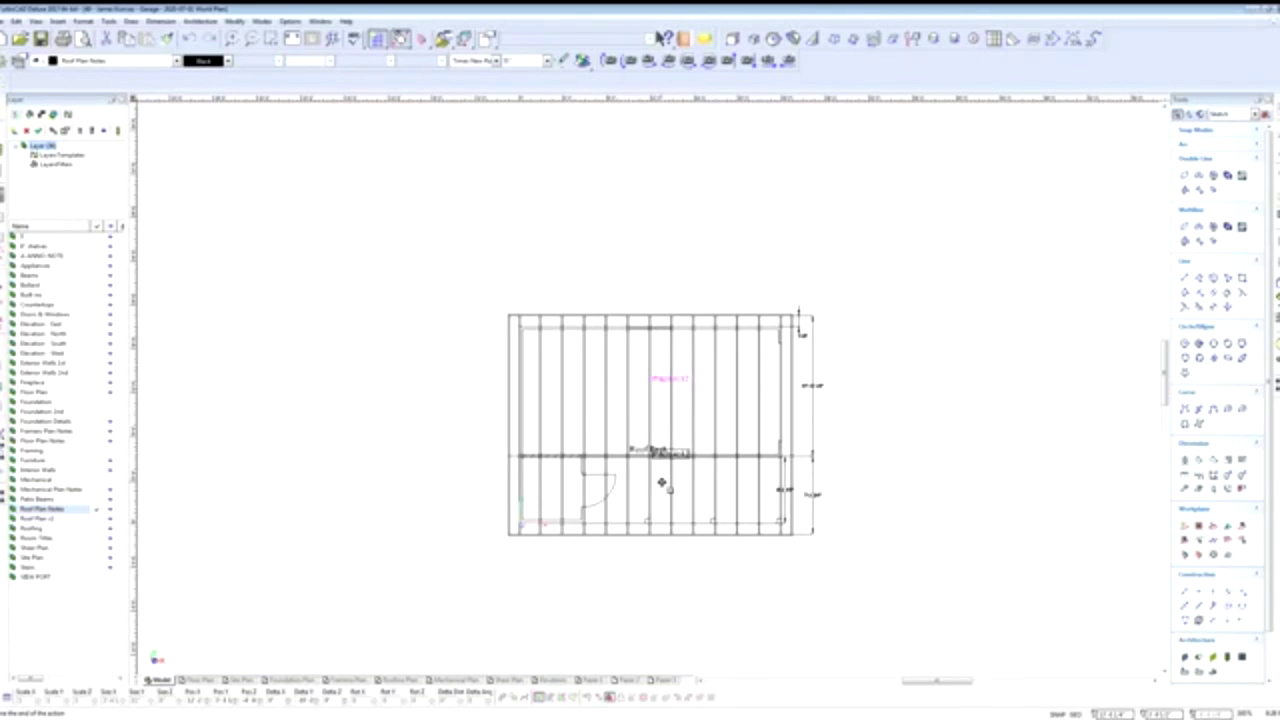
scroll(726, 466, up, 2)
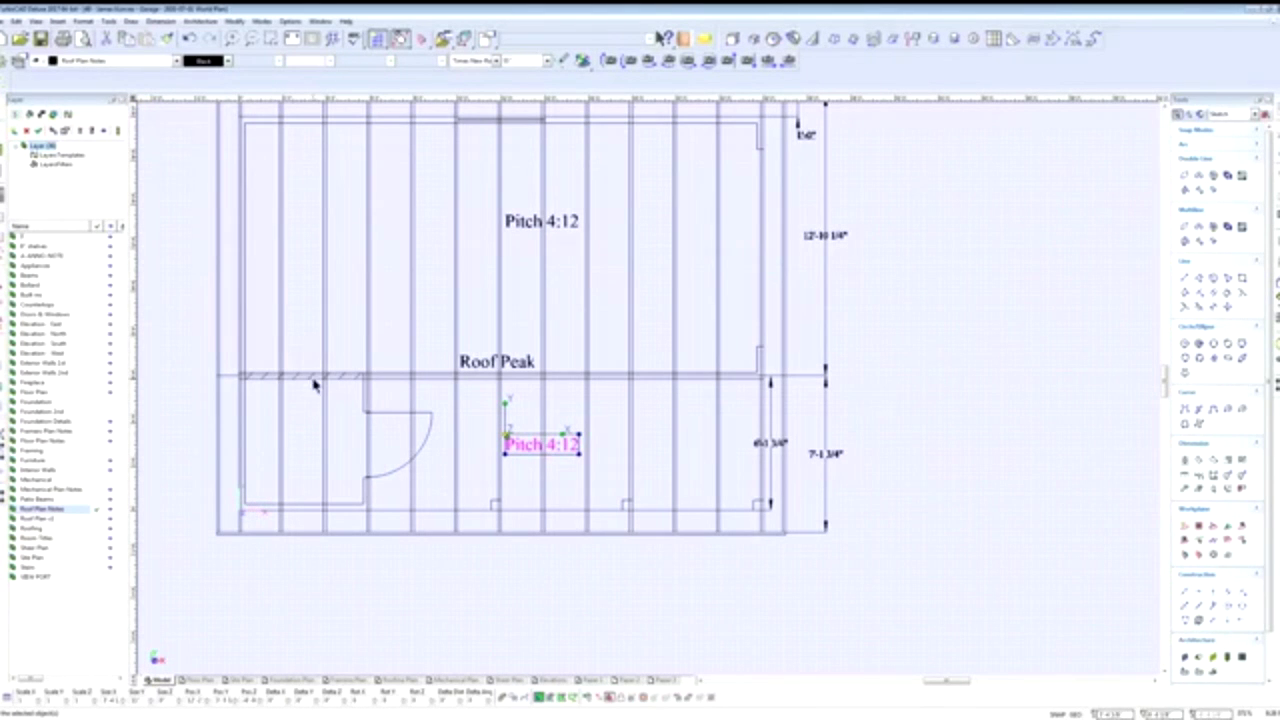
click(574, 482)
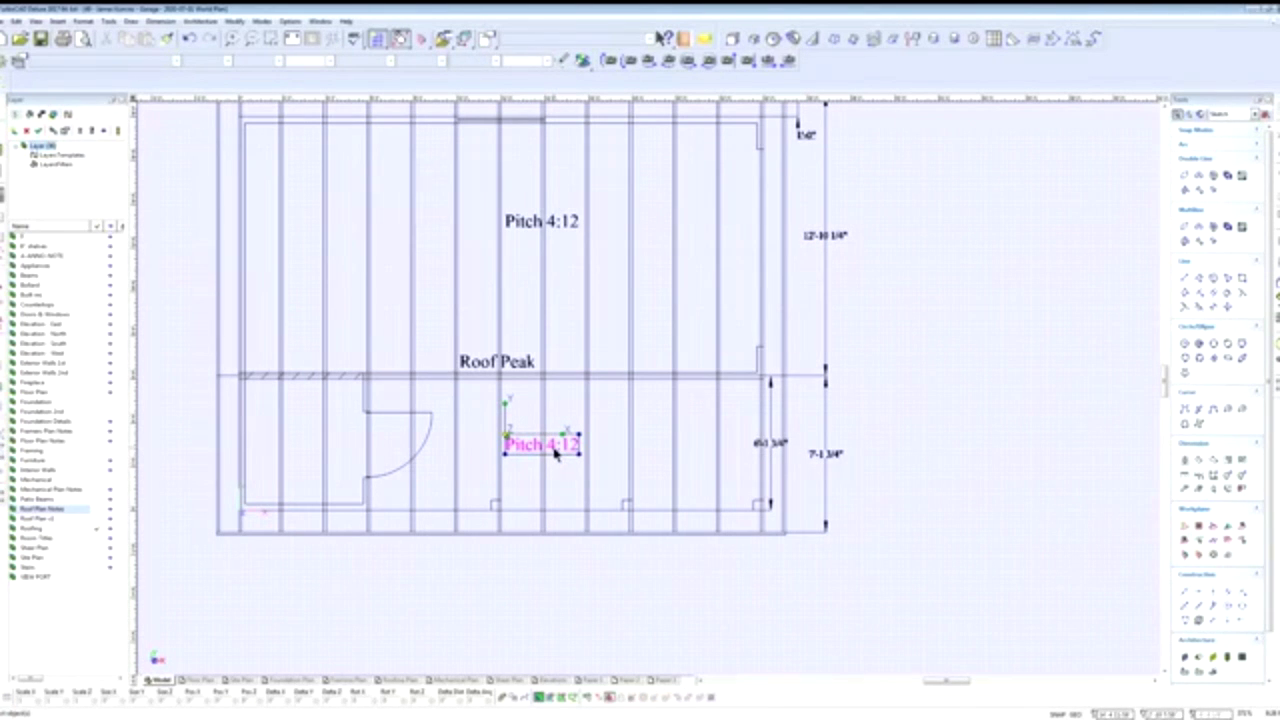
Change the lower roof section's pitch note to read "Pitch 8:12".
click(555, 452)
double_click(555, 452)
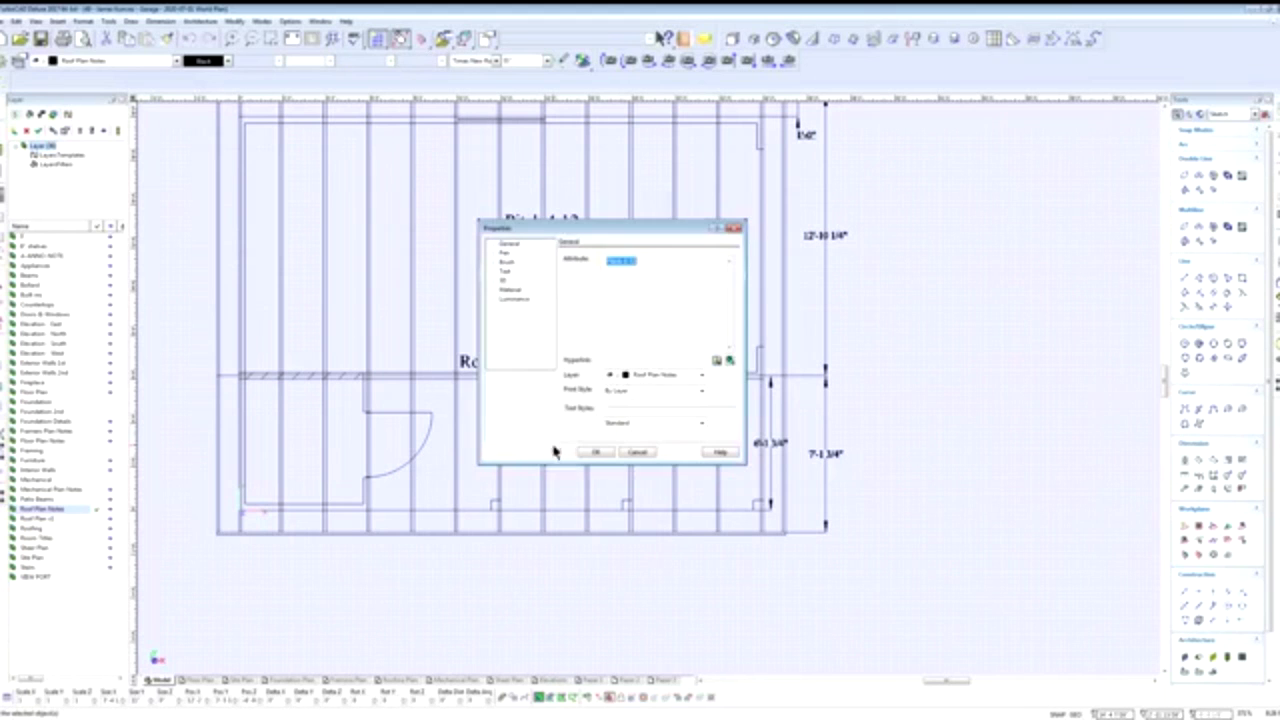
click(635, 295)
text(8)
click(600, 452)
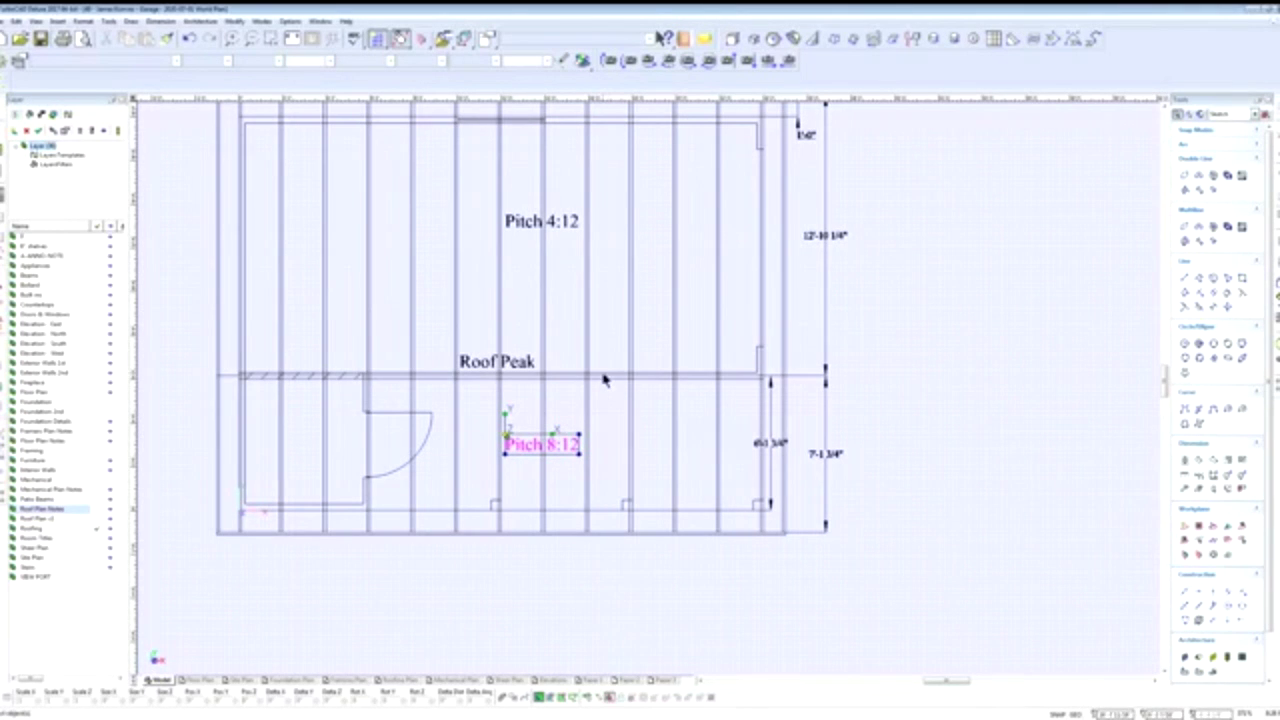
Open the Roofing Plan sheet and examine the roof plan title and the detail drawings beside the title block.
scroll(603, 379, down, 2)
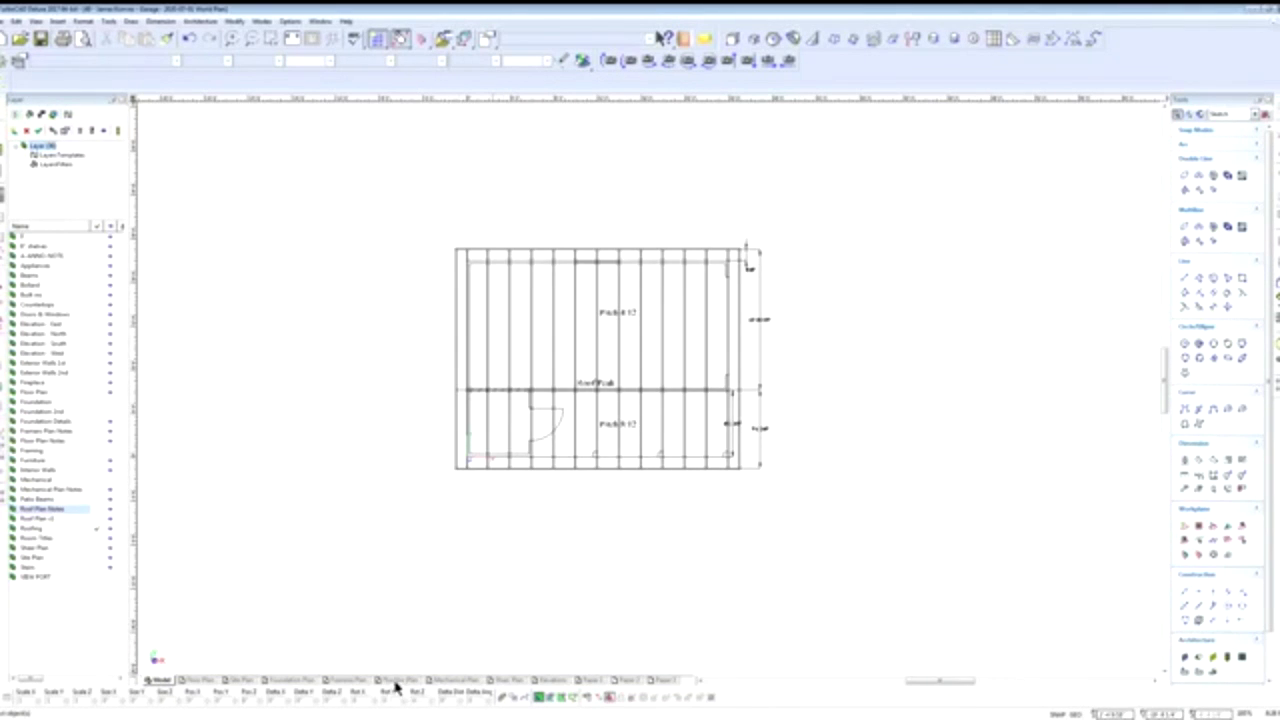
click(509, 614)
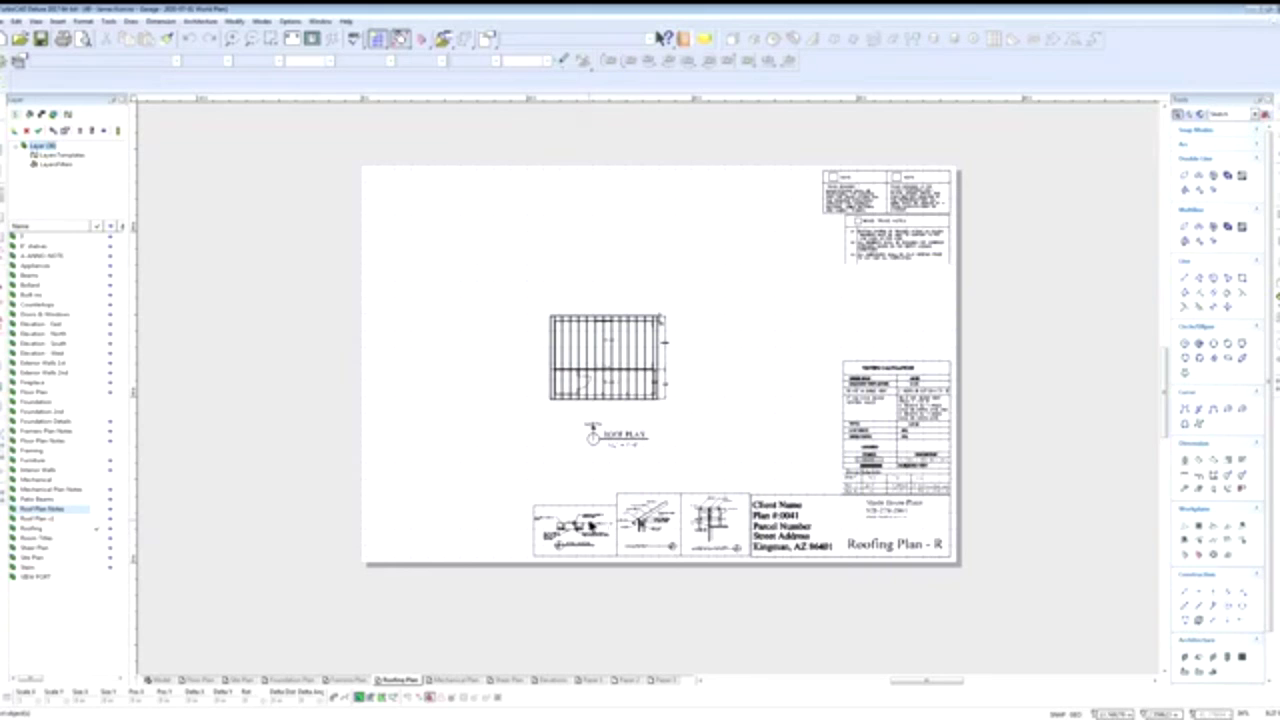
scroll(595, 511, up, 3)
drag(882, 245, 868, 300)
right_click(889, 240)
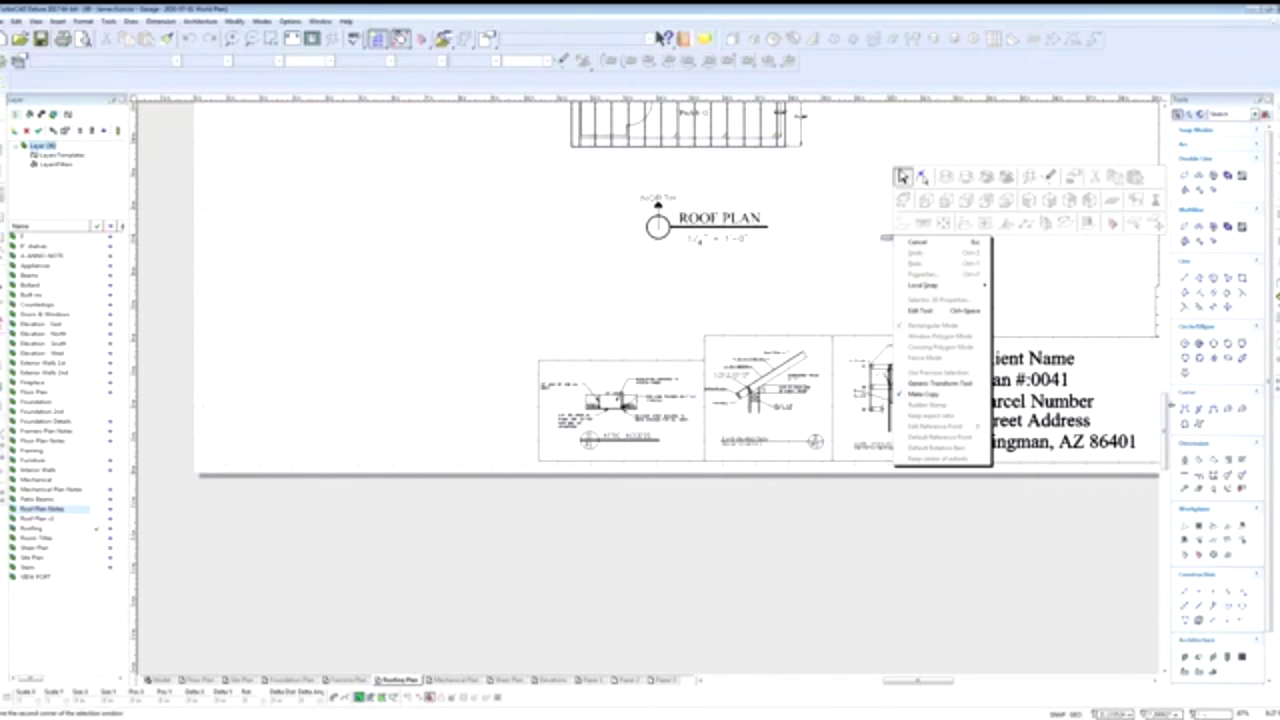
key(Escape)
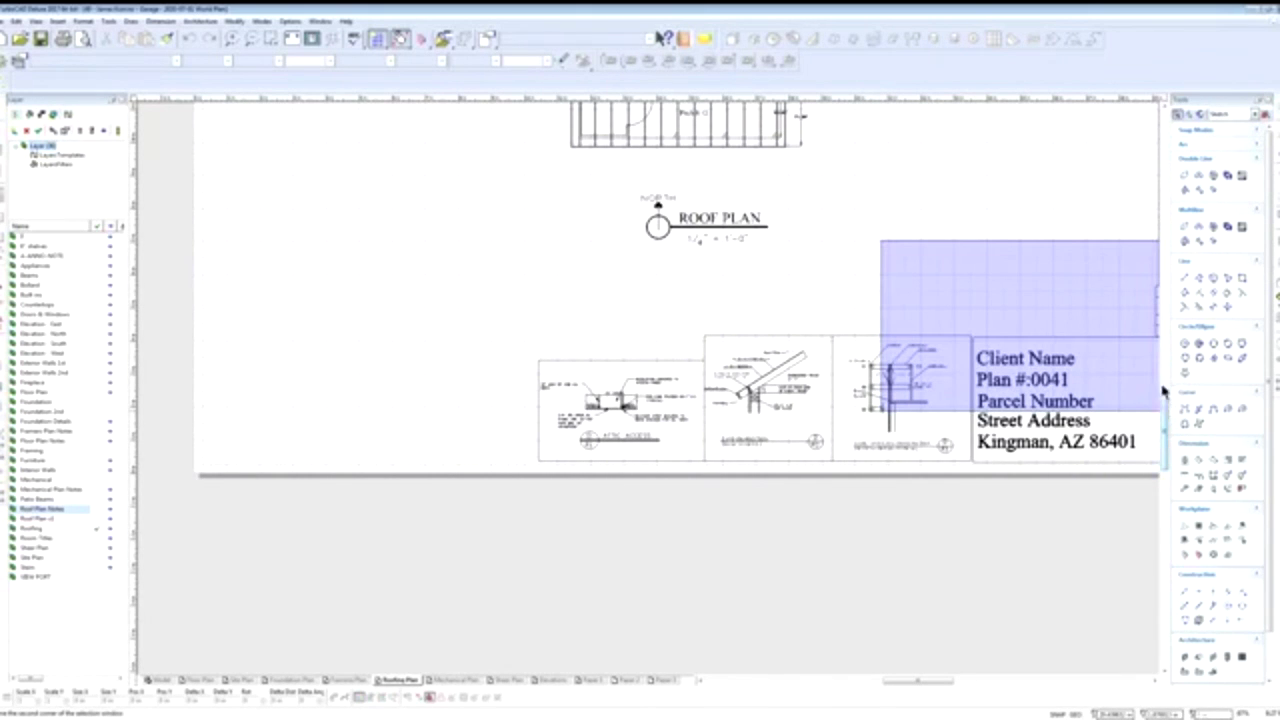
Select the roof plan viewport on the Roofing Plan sheet and move it up and to the right.
click(1161, 396)
scroll(1085, 335, up, 2)
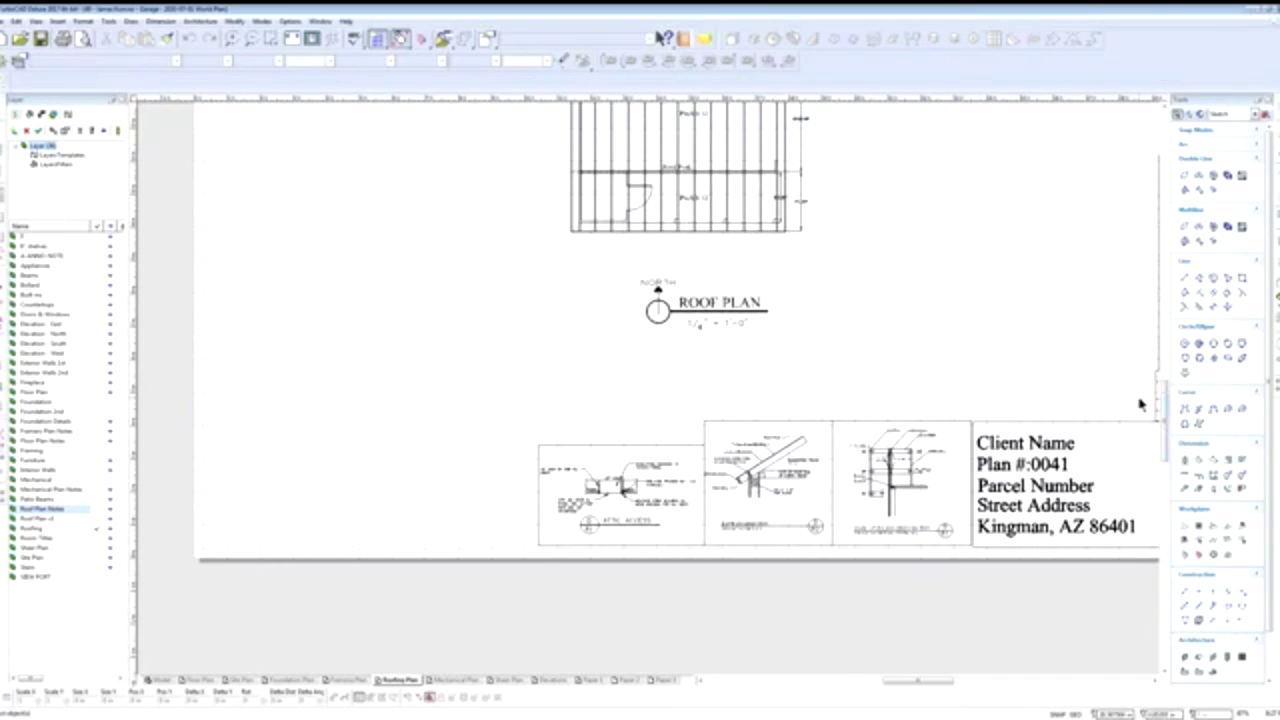
scroll(1165, 398, up, 2)
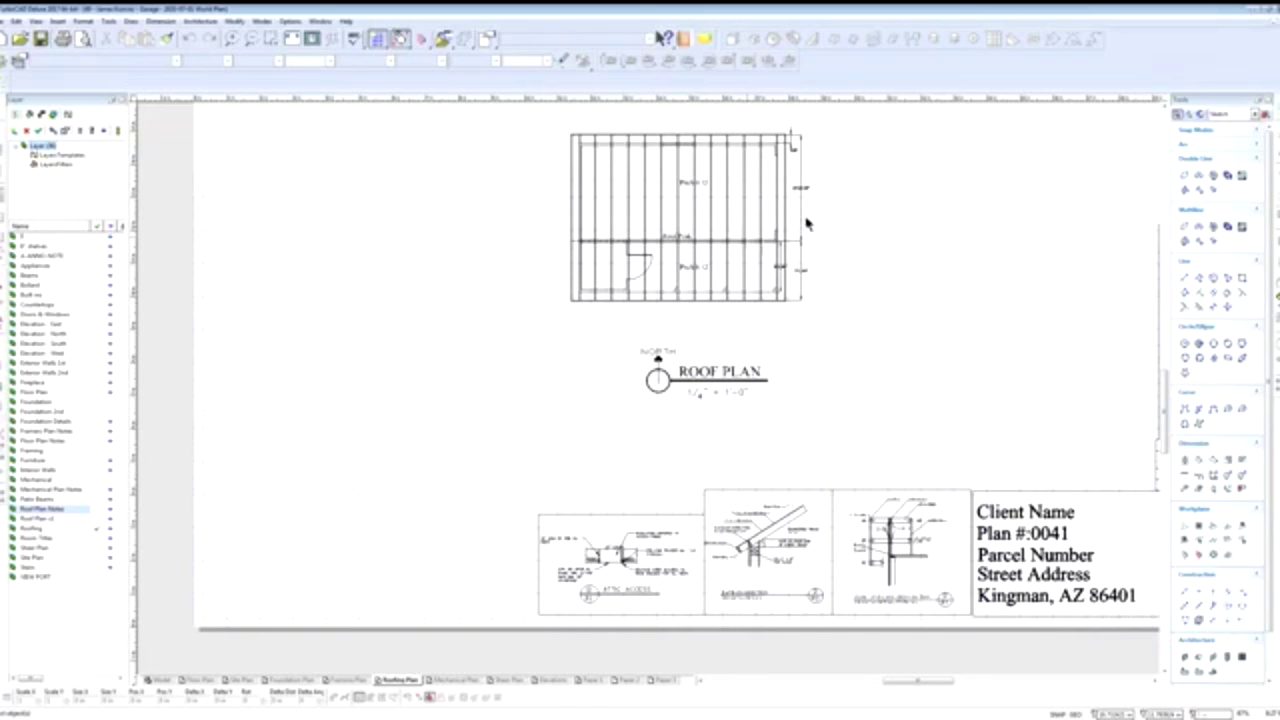
scroll(803, 220, down, 3)
scroll(613, 388, down, 2)
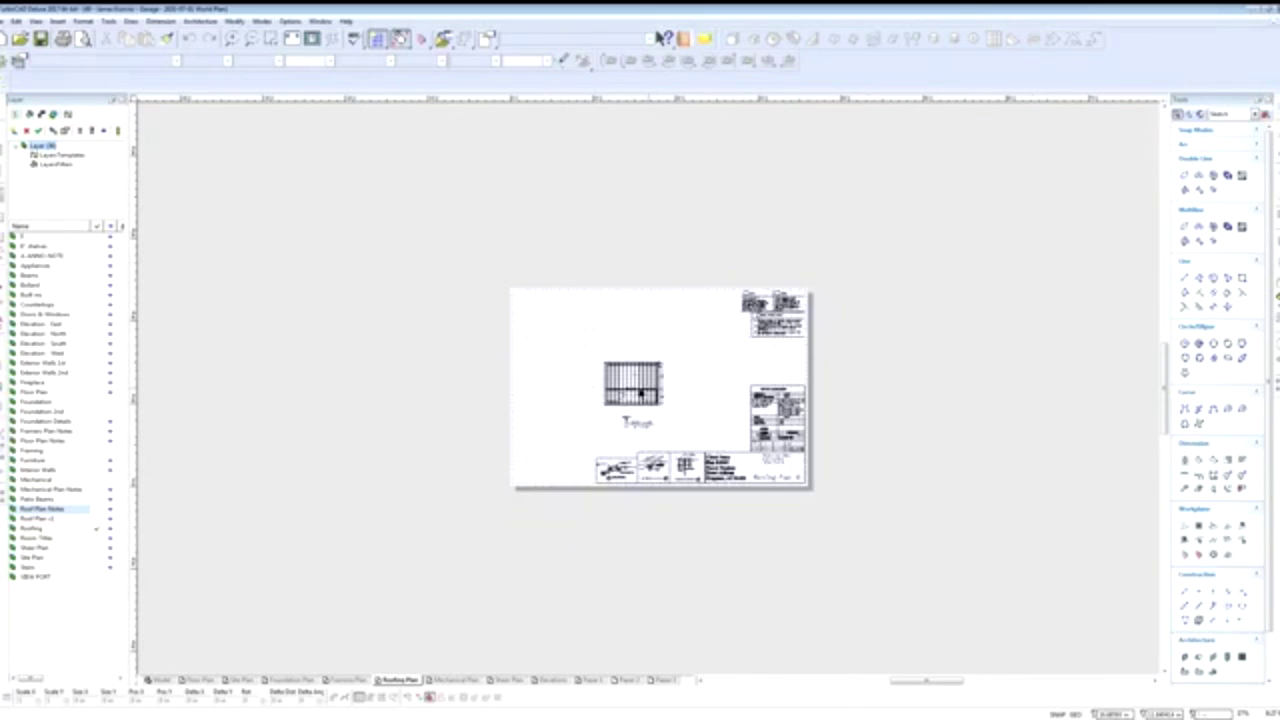
click(639, 382)
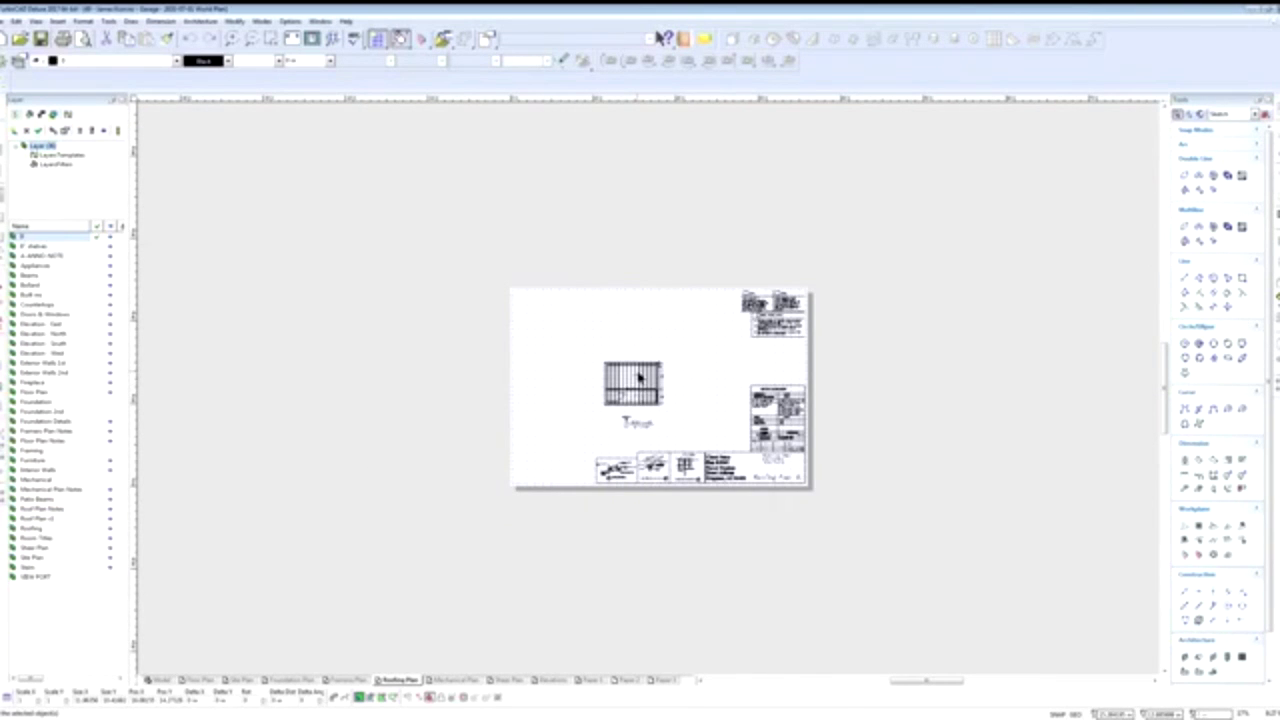
scroll(639, 377, up, 2)
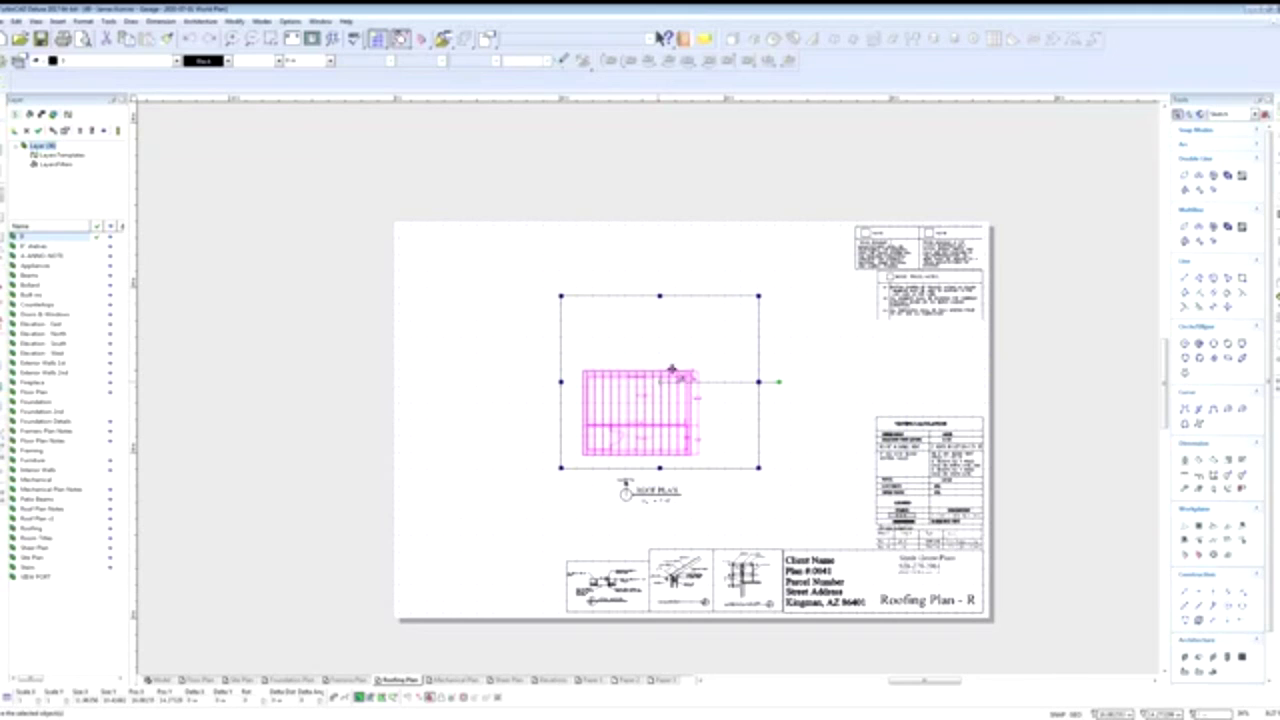
click(766, 274)
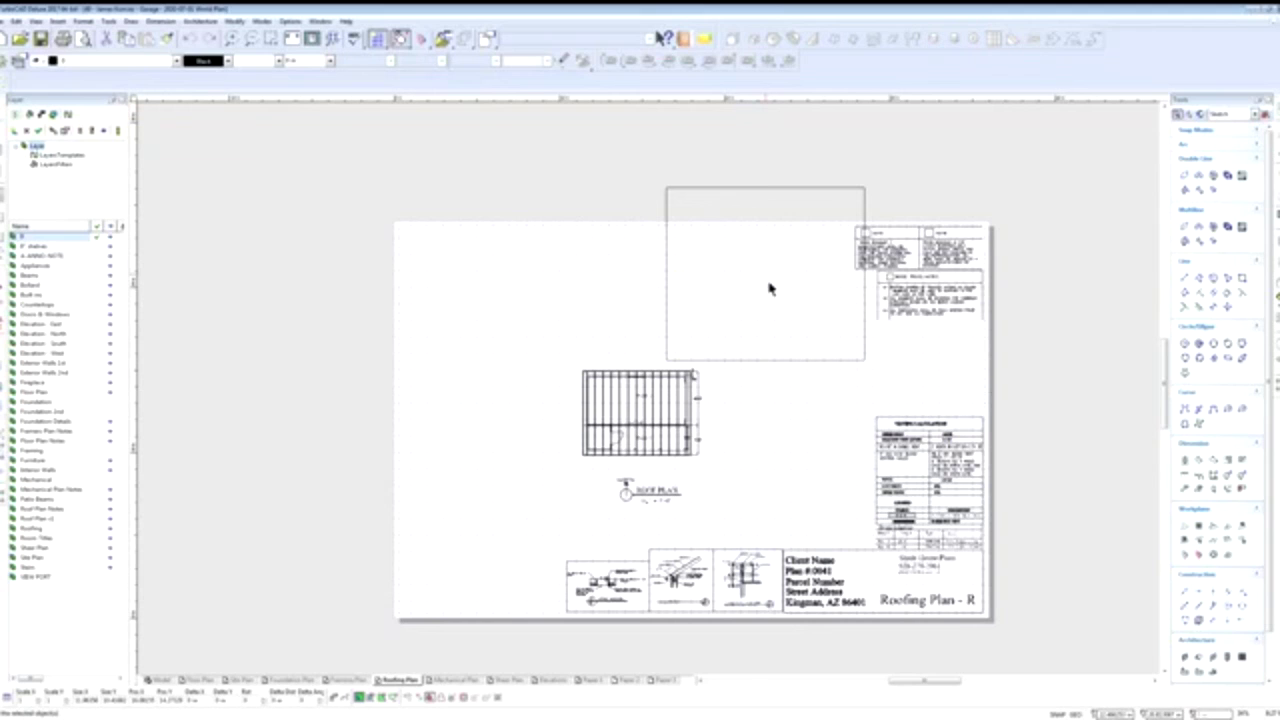
Set a larger fixed scale in the viewport properties of the moved roof plan view.
right_click(766, 278)
click(783, 311)
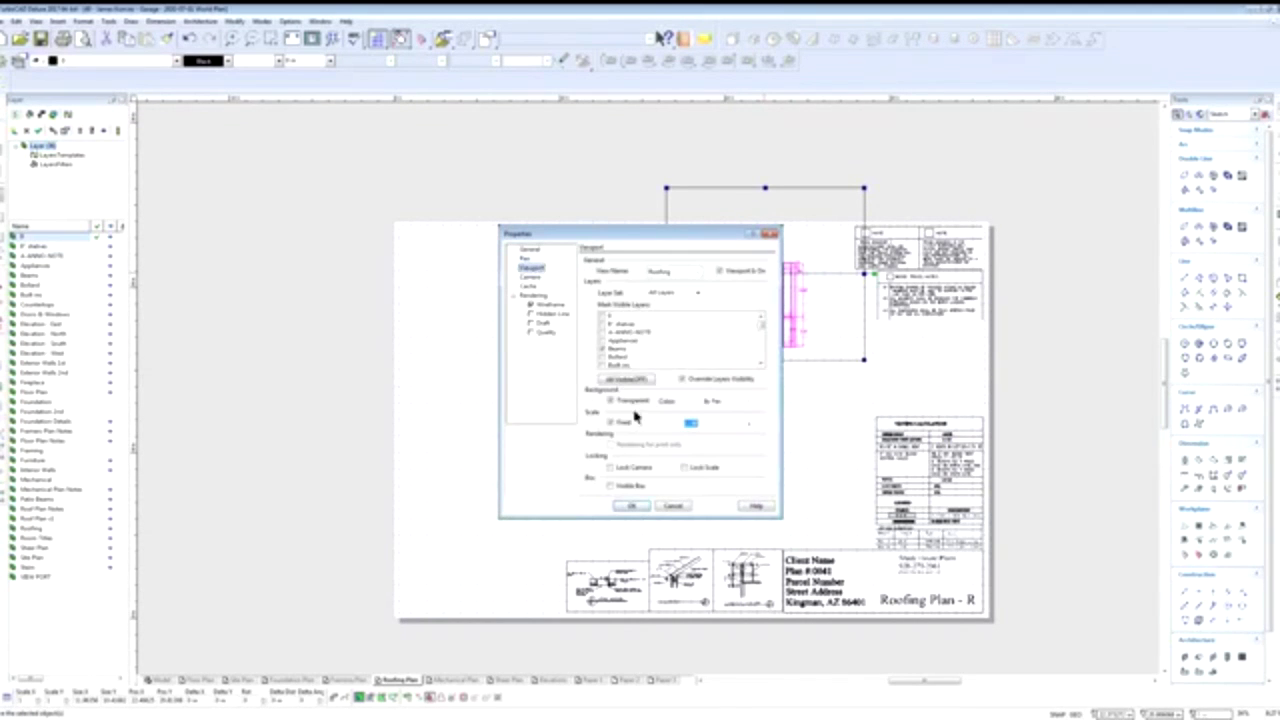
click(692, 422)
click(708, 424)
click(649, 506)
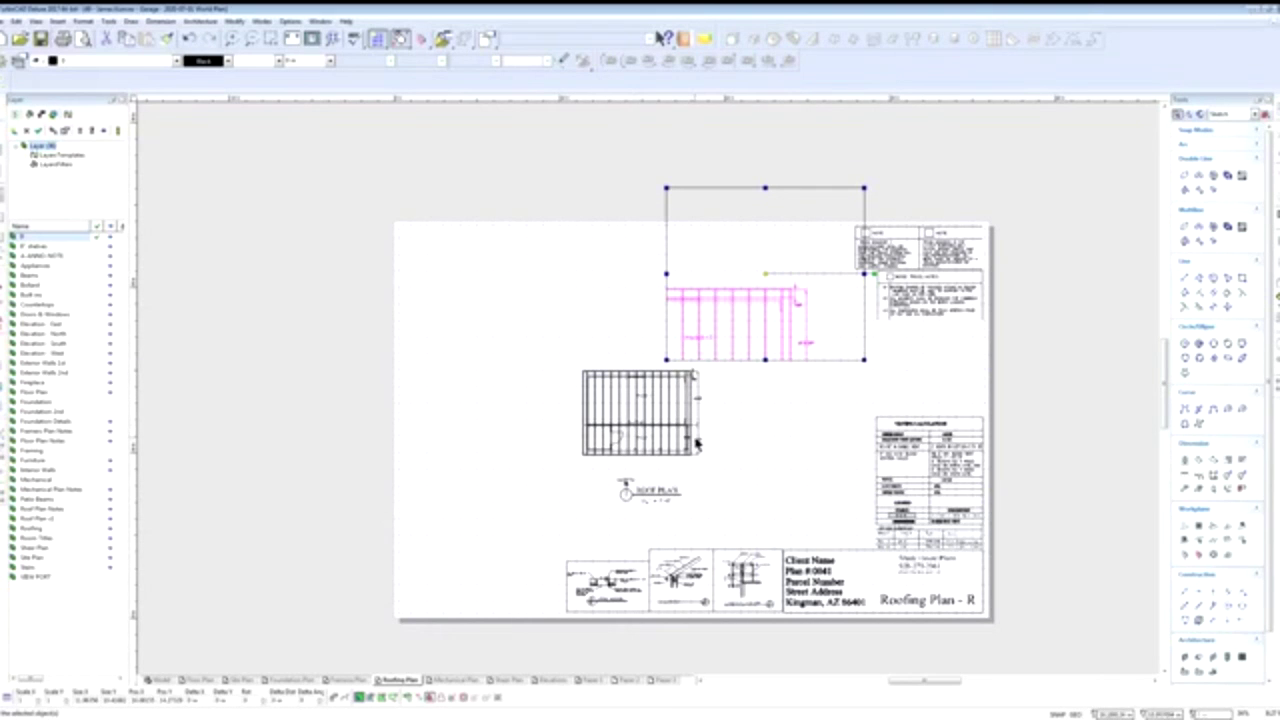
Remove the smaller-scale roof plan viewport at the original position and enlarge the moved viewport's frame down and to the left around the whole plan.
click(432, 700)
click(693, 374)
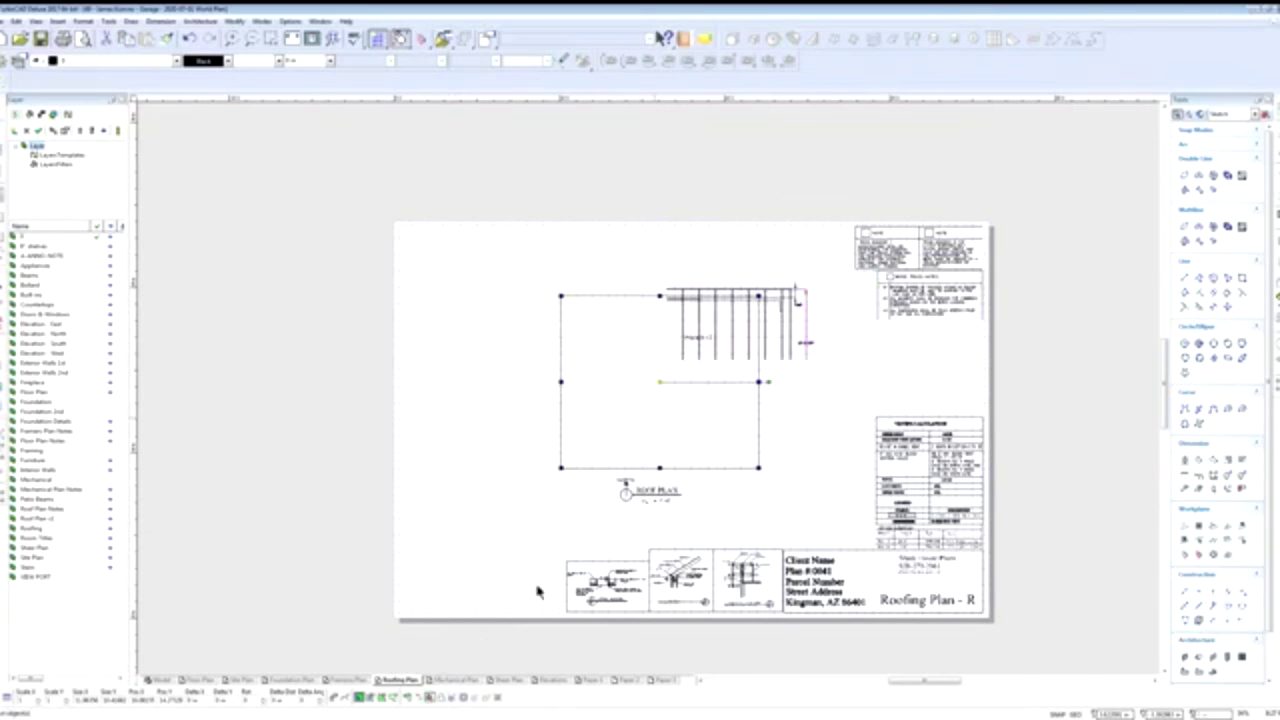
click(430, 699)
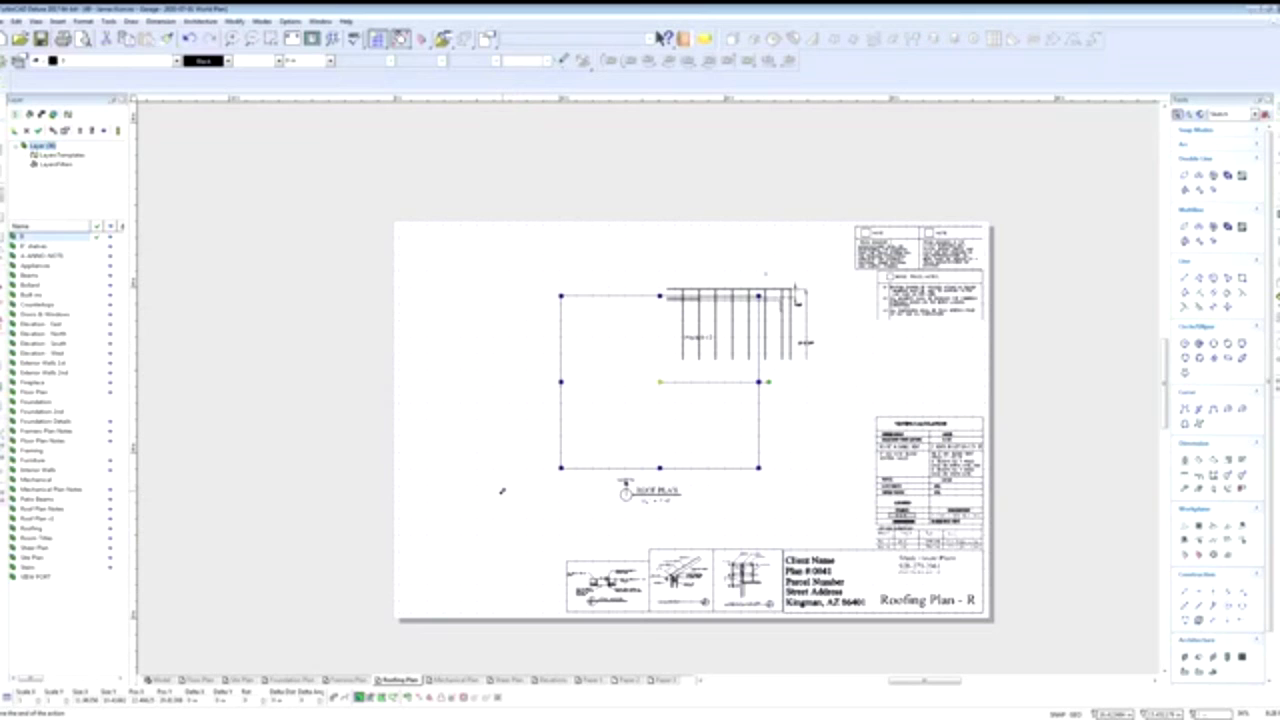
drag(502, 490, 865, 187)
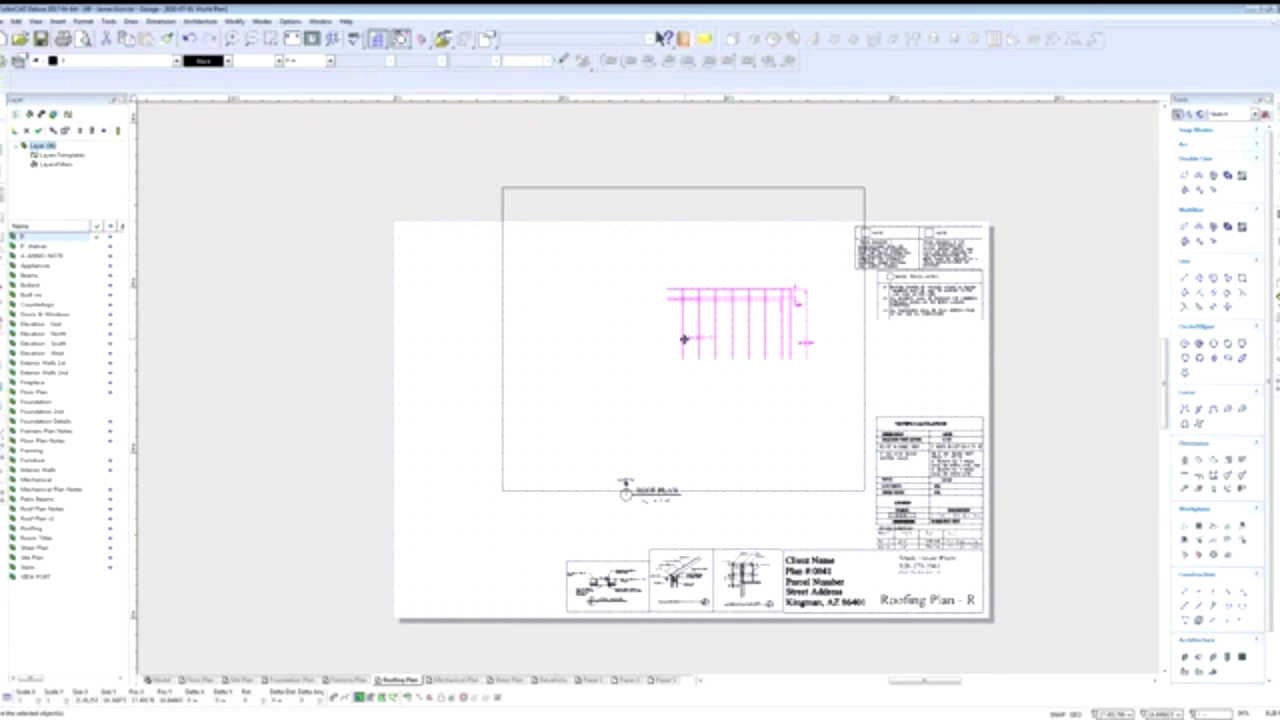
click(647, 346)
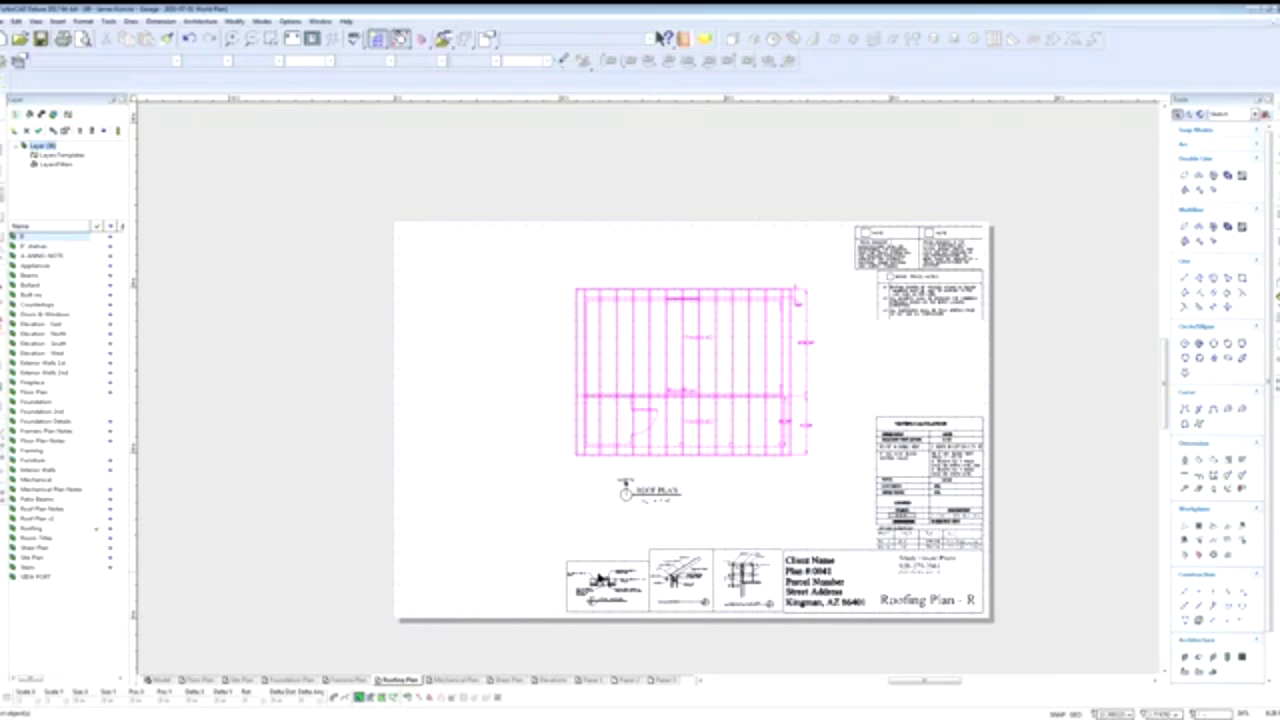
Return to the roof framing plan in model space.
click(162, 681)
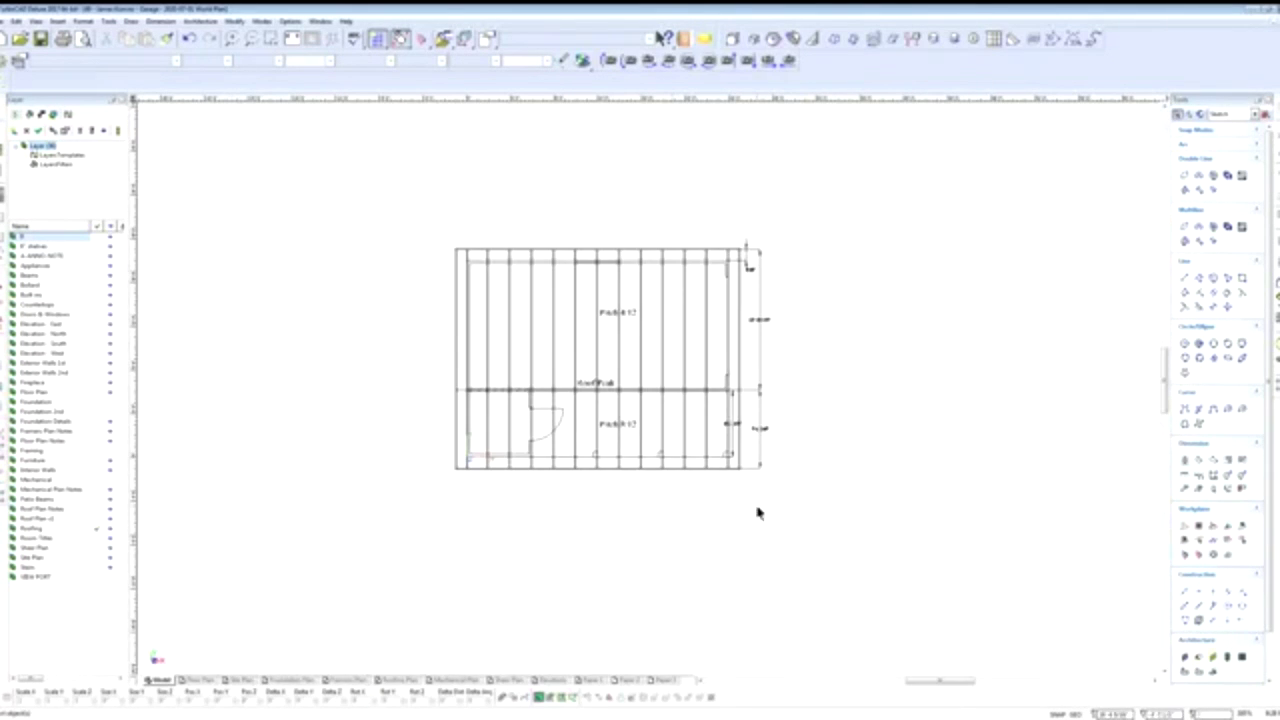